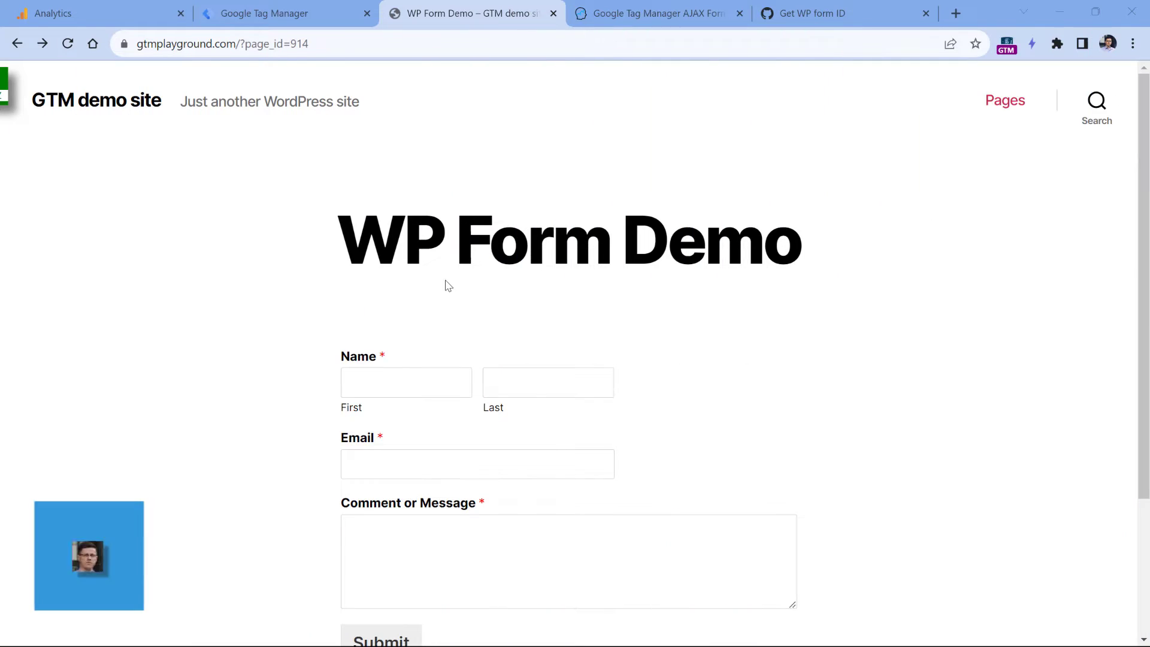
Look over the WP Form Demo page, switch to Google Tag Manager and review the GA4 config tag's settings and trigger.
scroll(496, 365, "down", 3)
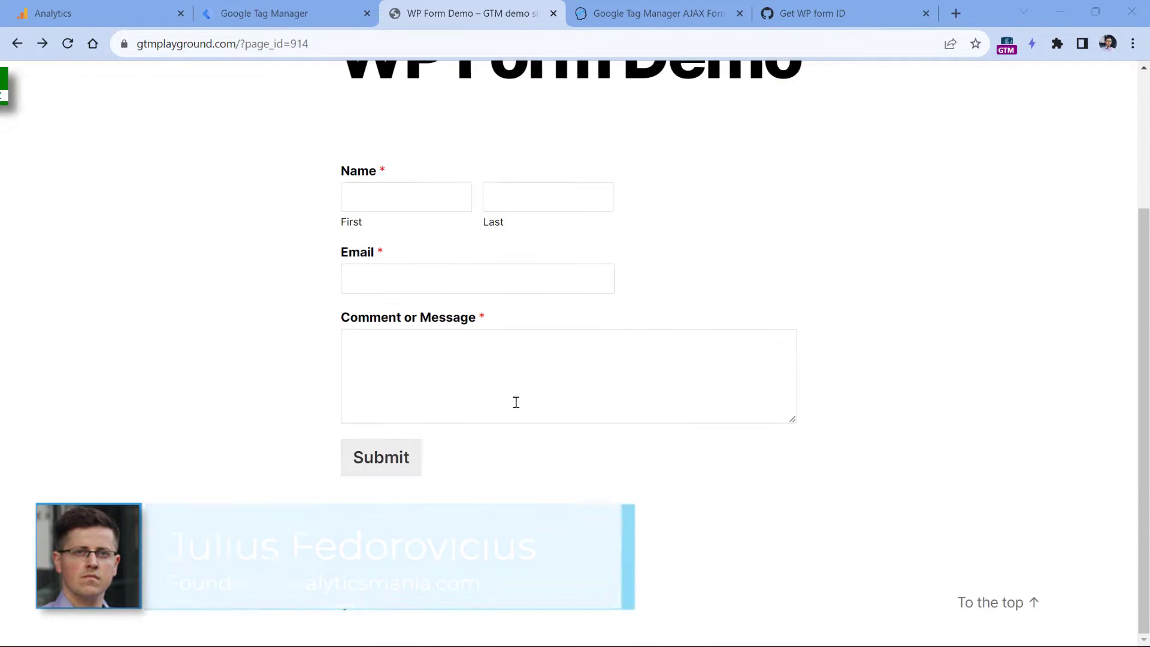
scroll(360, 120, "up", 2)
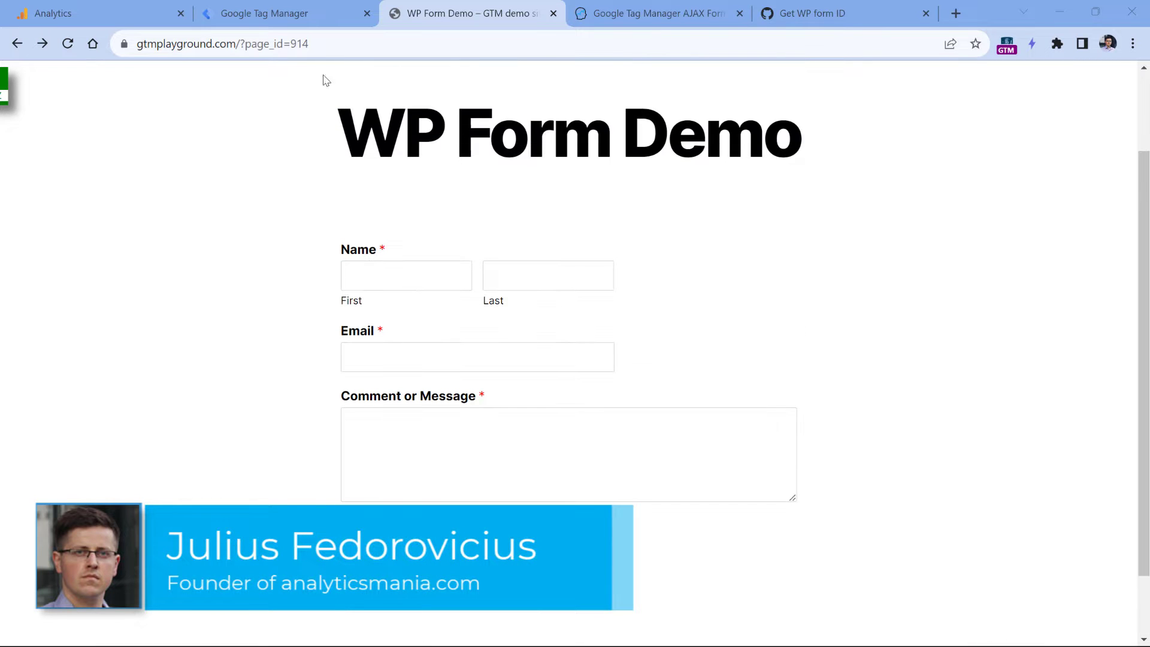
left_click(282, 14)
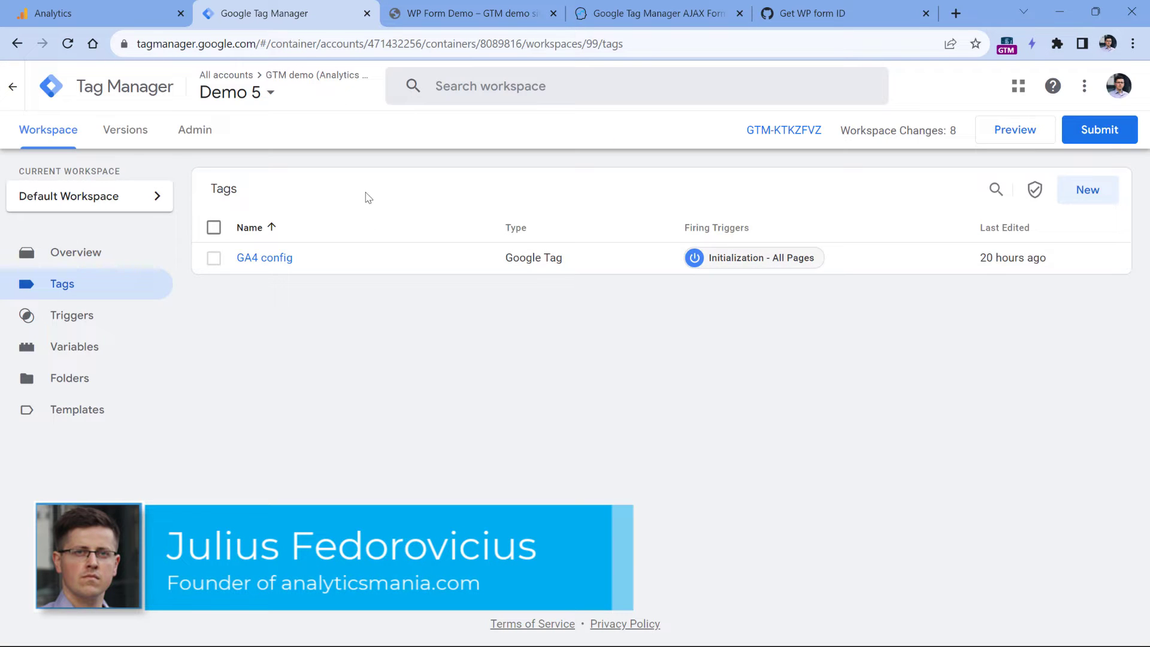
left_click(246, 262)
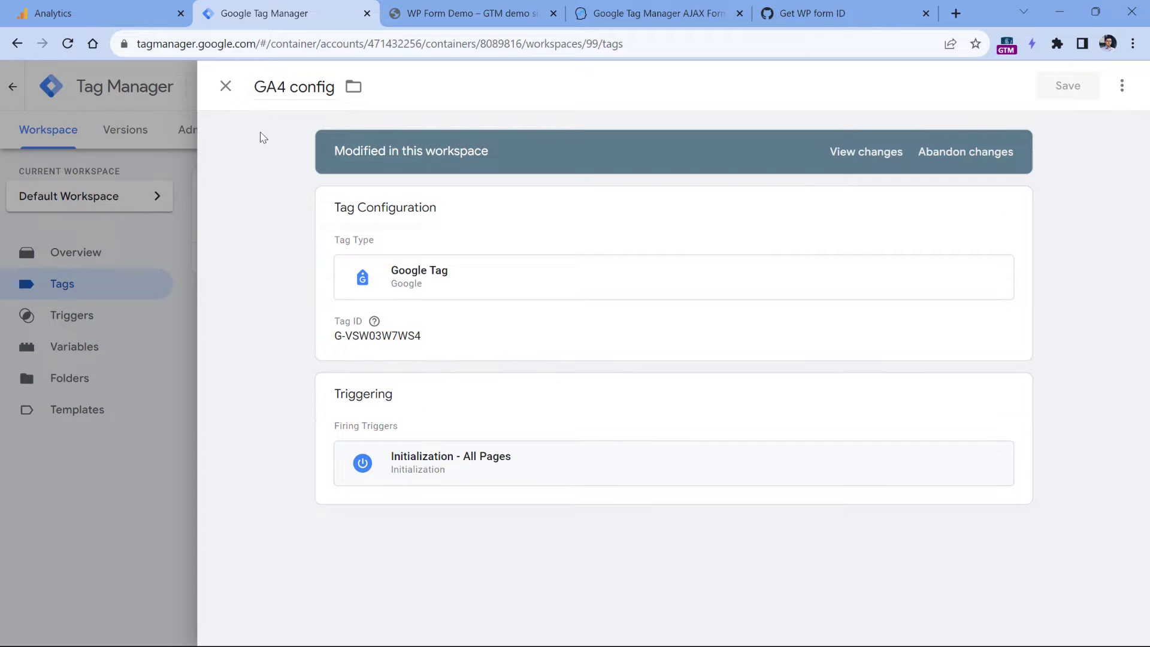
left_click(225, 85)
Submit the WP Form Demo with placeholder first and last names, a test e-mail and the message "asdasd".
left_click(472, 15)
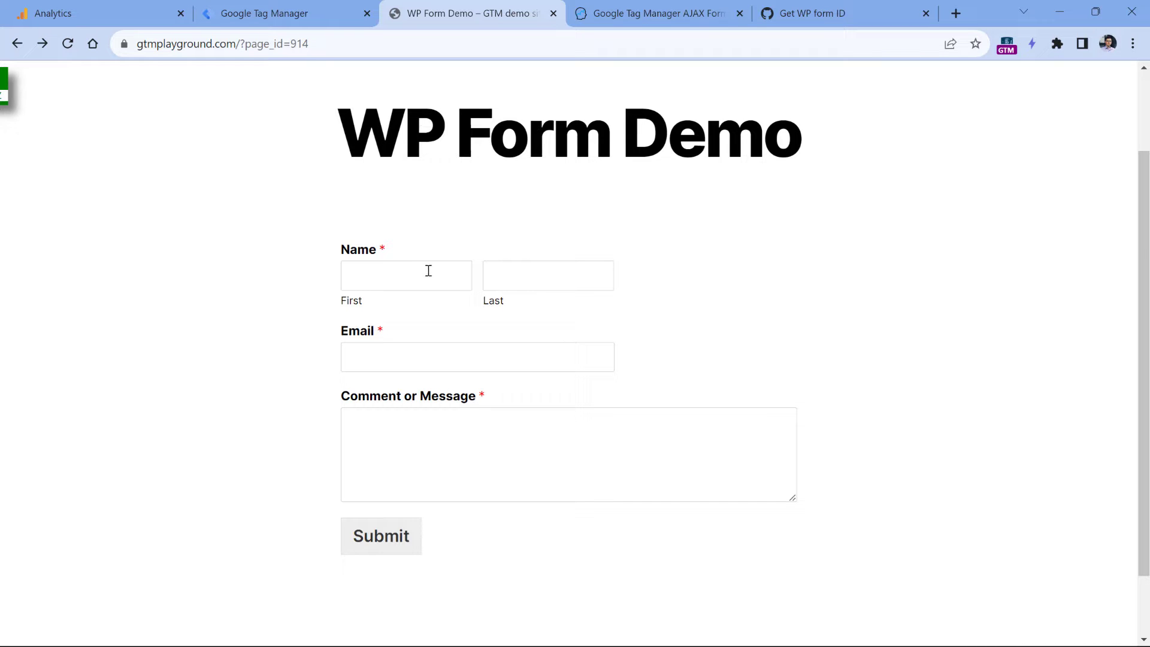
left_click(407, 278)
type("asd")
left_click(524, 277)
type("asd")
left_click(460, 357)
type("asd@asd.com")
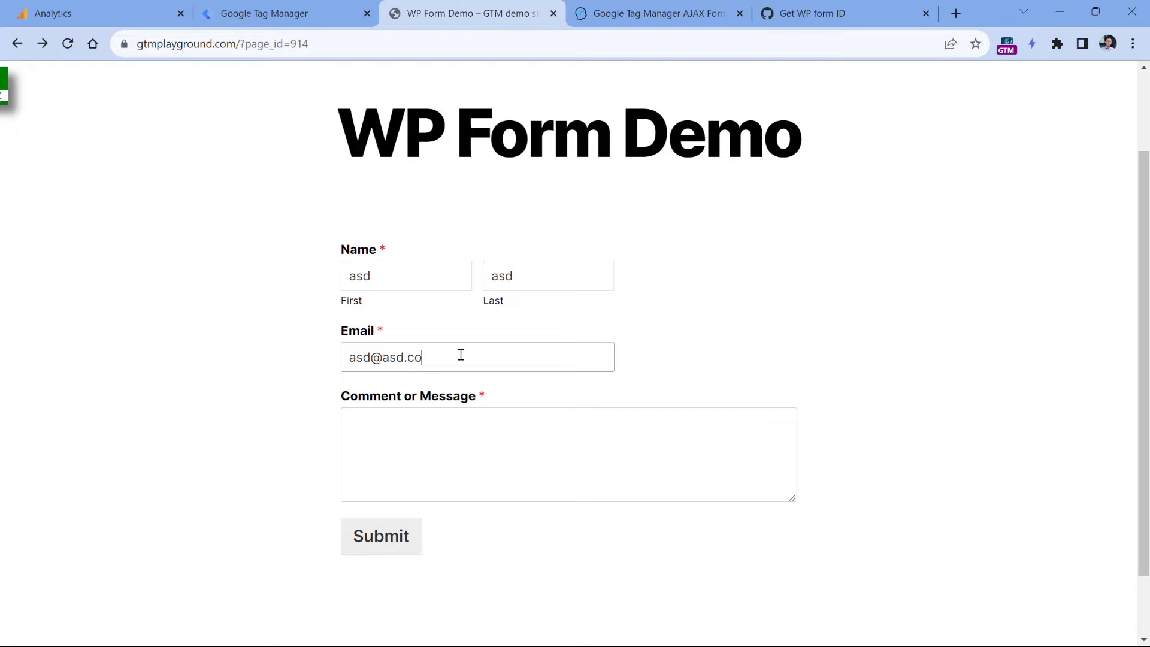
key("Tab")
type("asdasd")
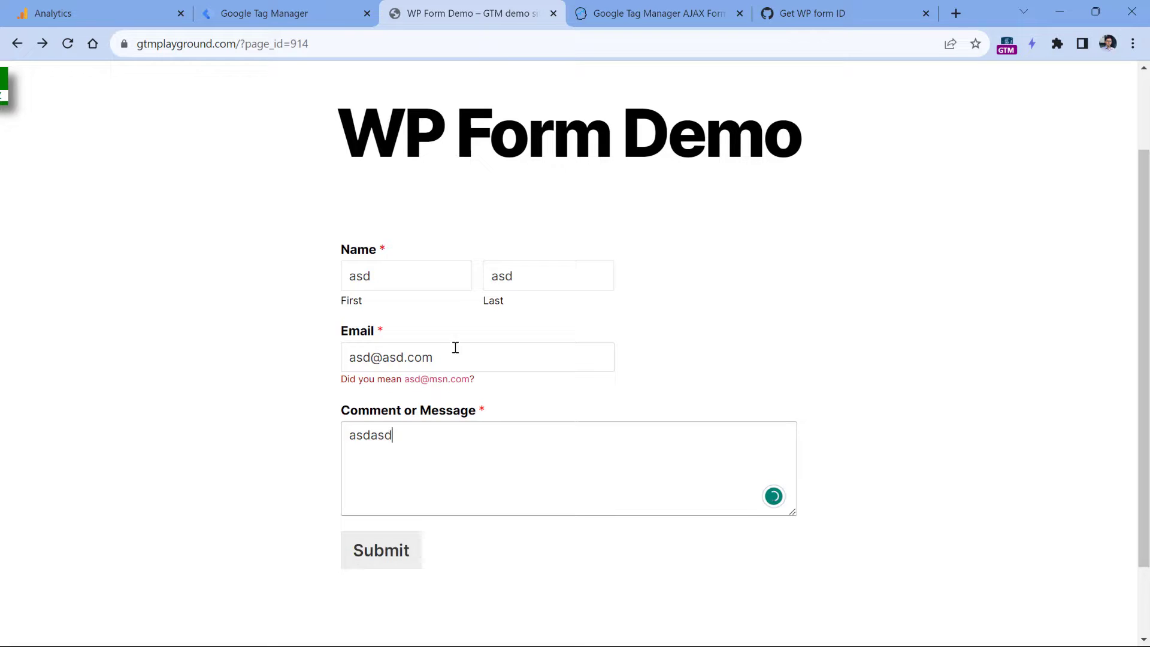
left_click(386, 560)
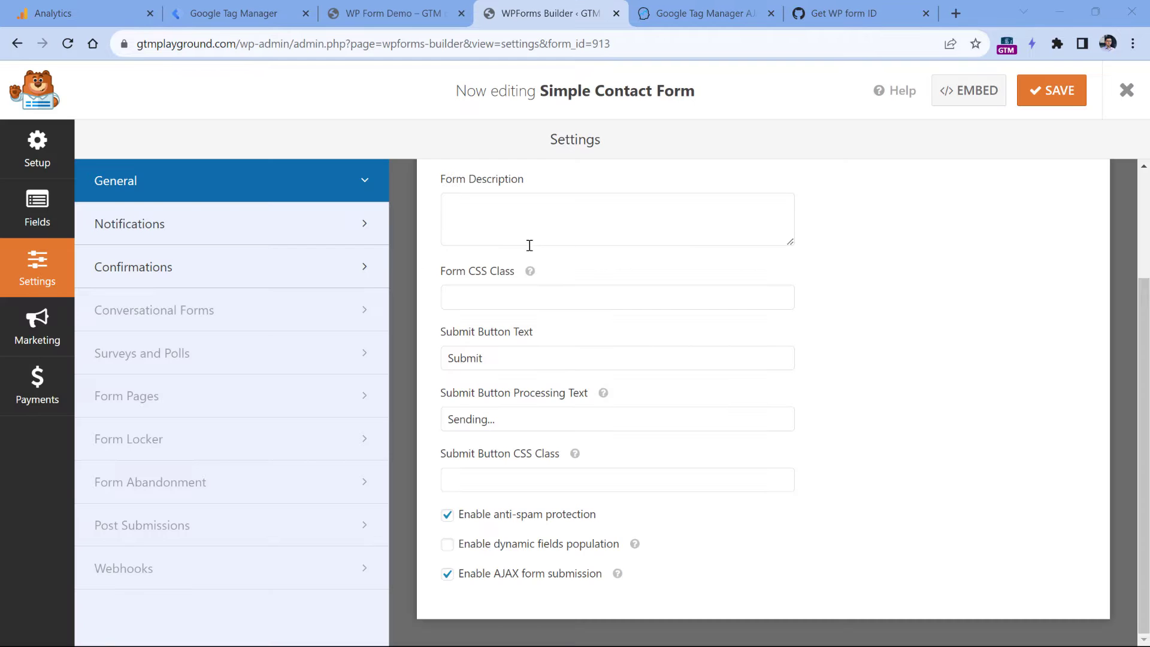
Check the AJAX form submission option in the Simple Contact Form's general settings and return to the demo form page.
scroll(539, 245, "up", 3)
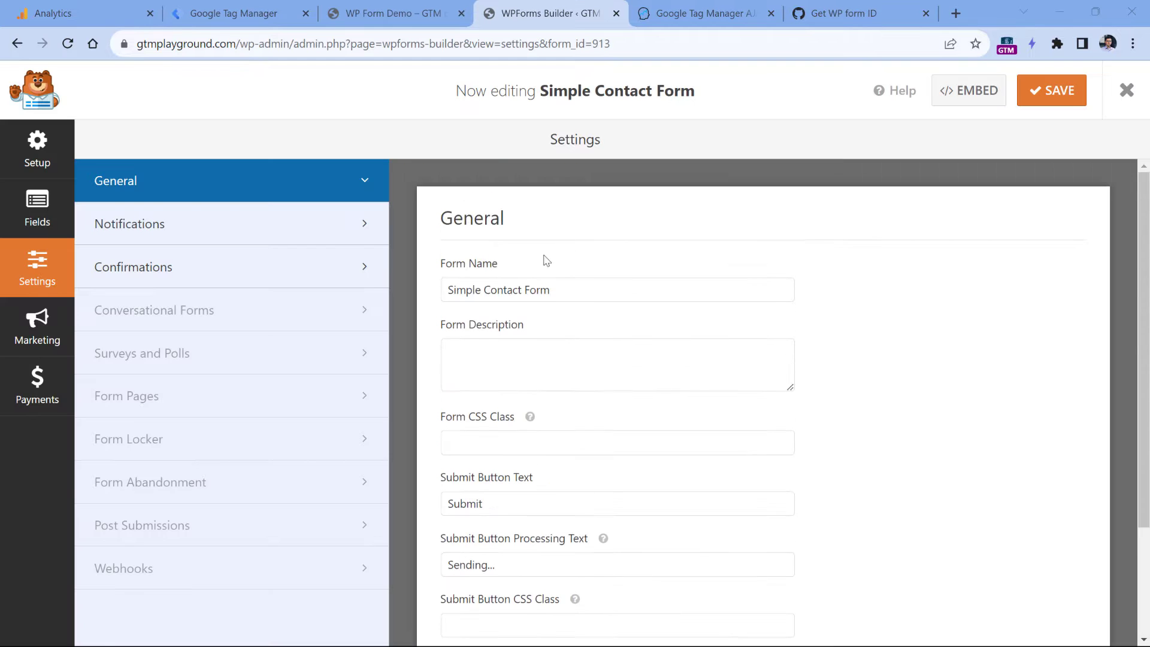
scroll(605, 198, "down", 3)
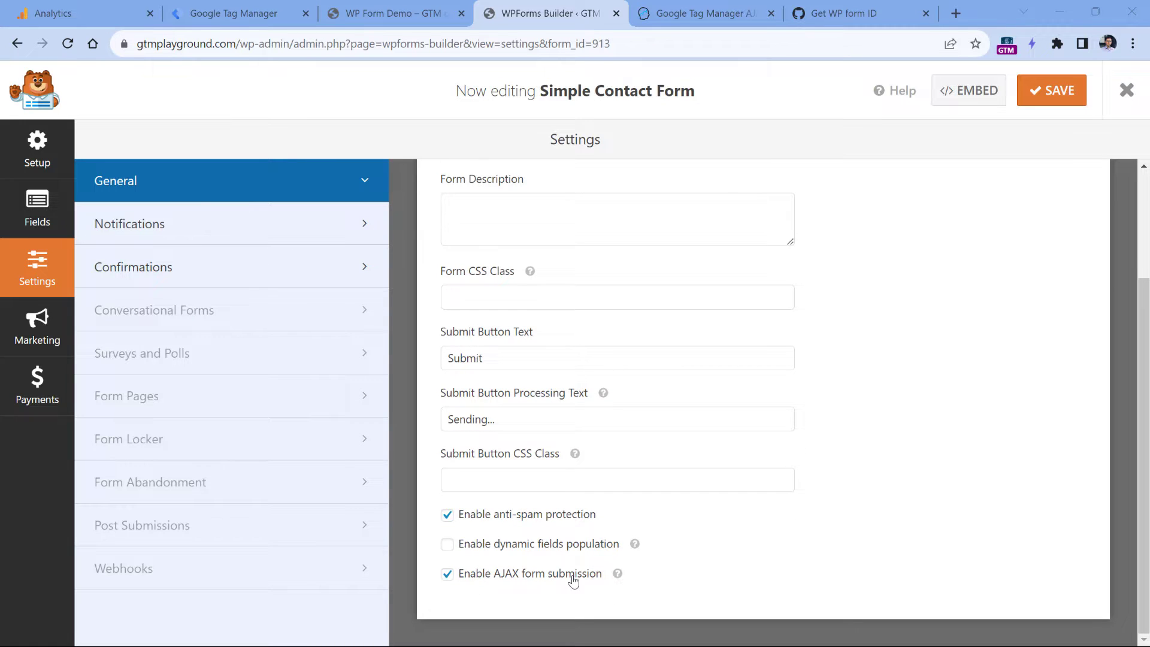
key("ctrl+w")
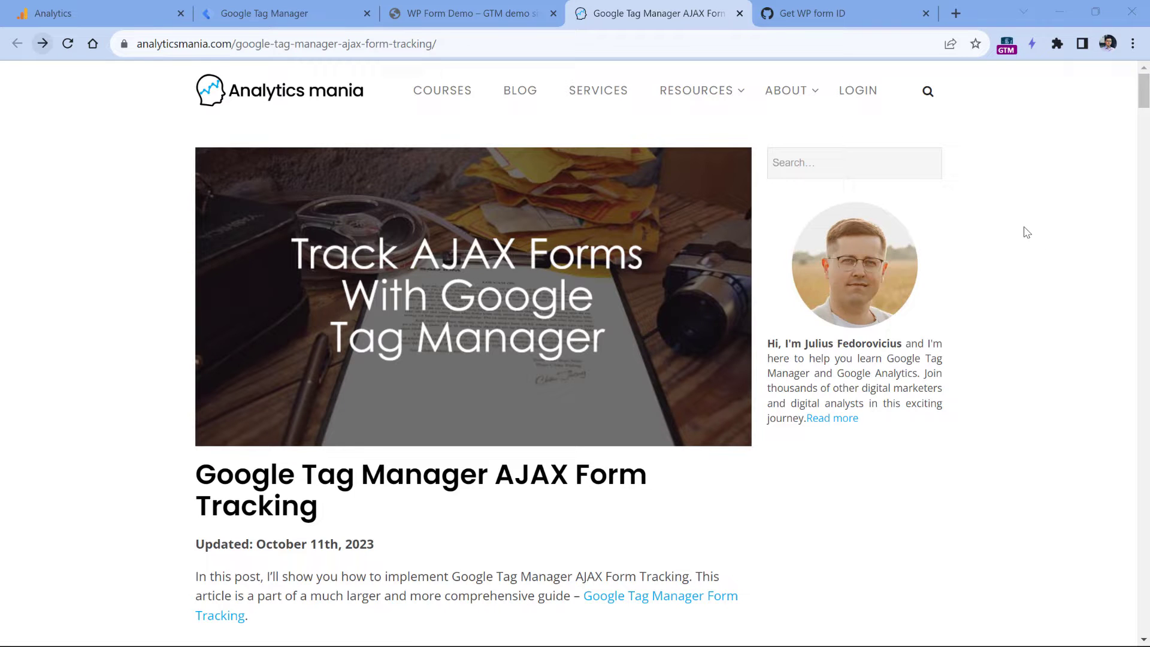
left_click(470, 15)
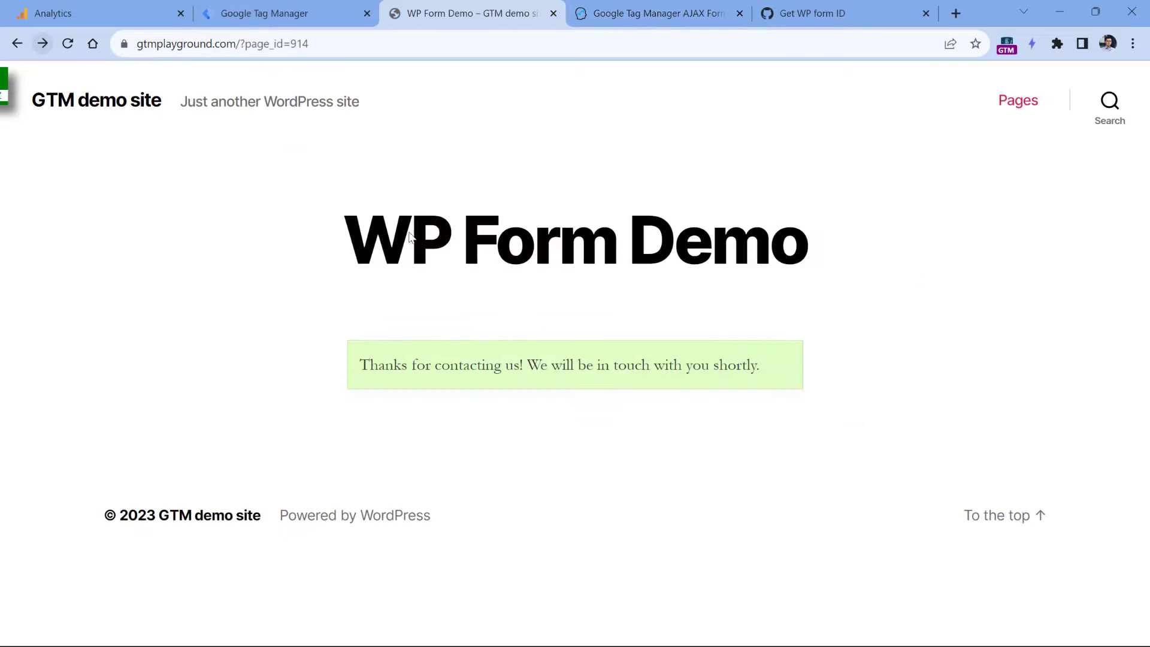
Copy the entire AJAX listener script from the Analytics Mania article on Google Tag Manager AJAX form tracking.
left_click(658, 13)
scroll(983, 212, "down", 4)
scroll(982, 212, "down", 20)
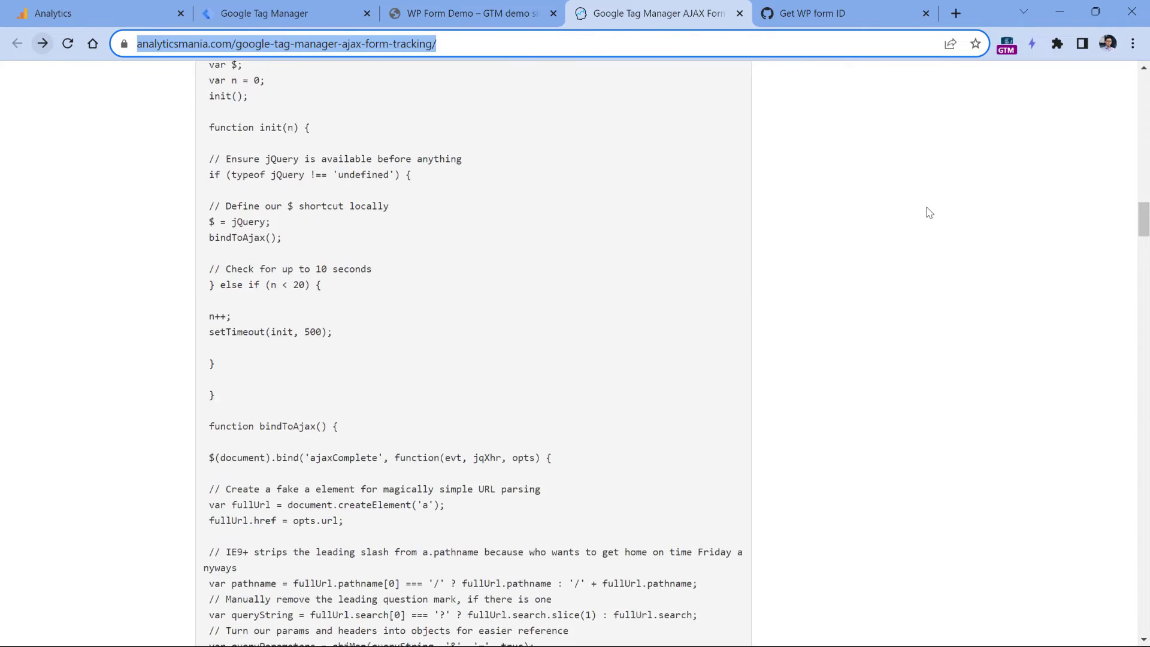
scroll(926, 210, "up", 3)
left_click_drag(204, 155, 254, 234)
scroll(228, 197, "down", 20)
right_click(273, 168)
left_click(322, 178)
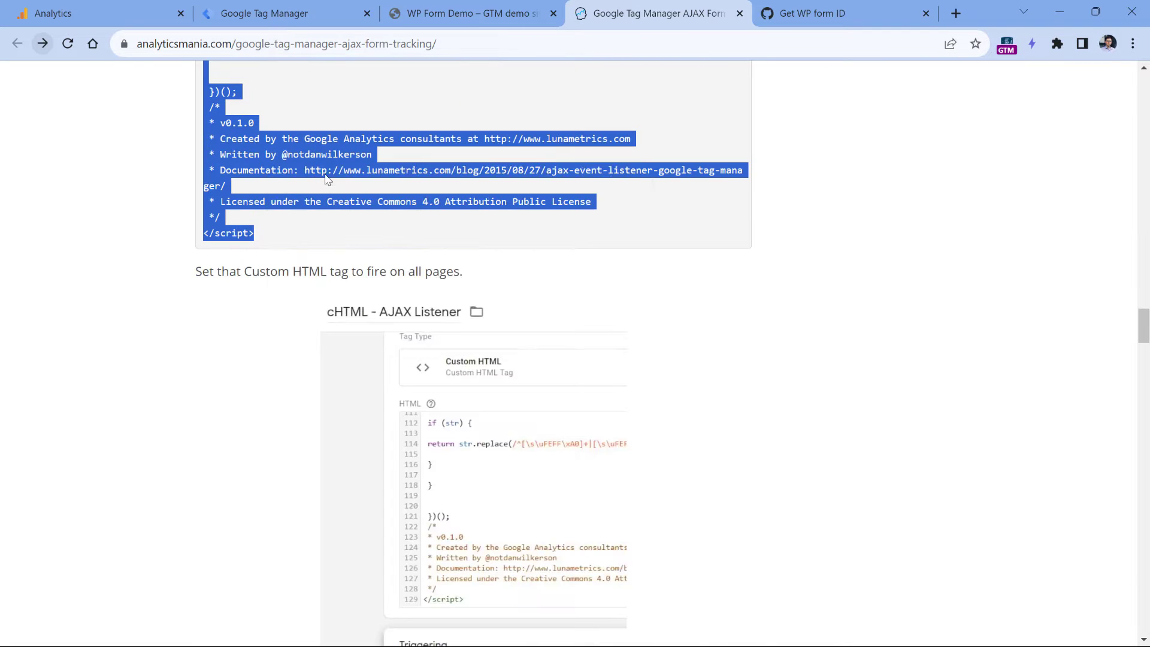
Create a new Custom HTML tag in Google Tag Manager containing the copied AJAX listener script.
left_click(299, 13)
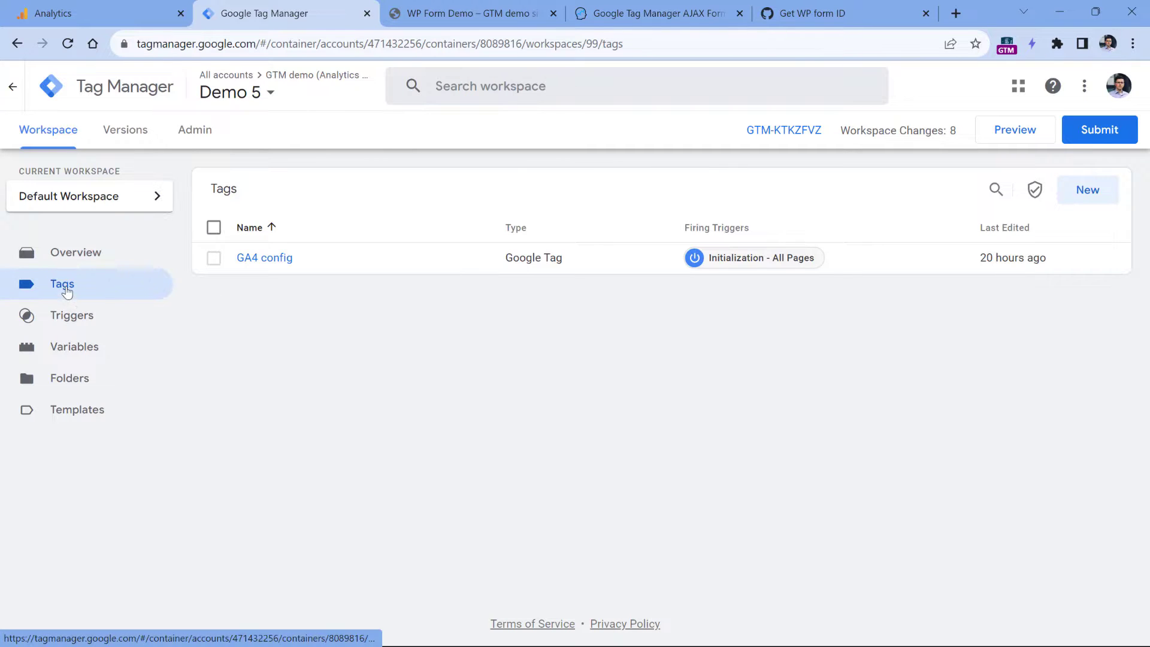
left_click(1081, 194)
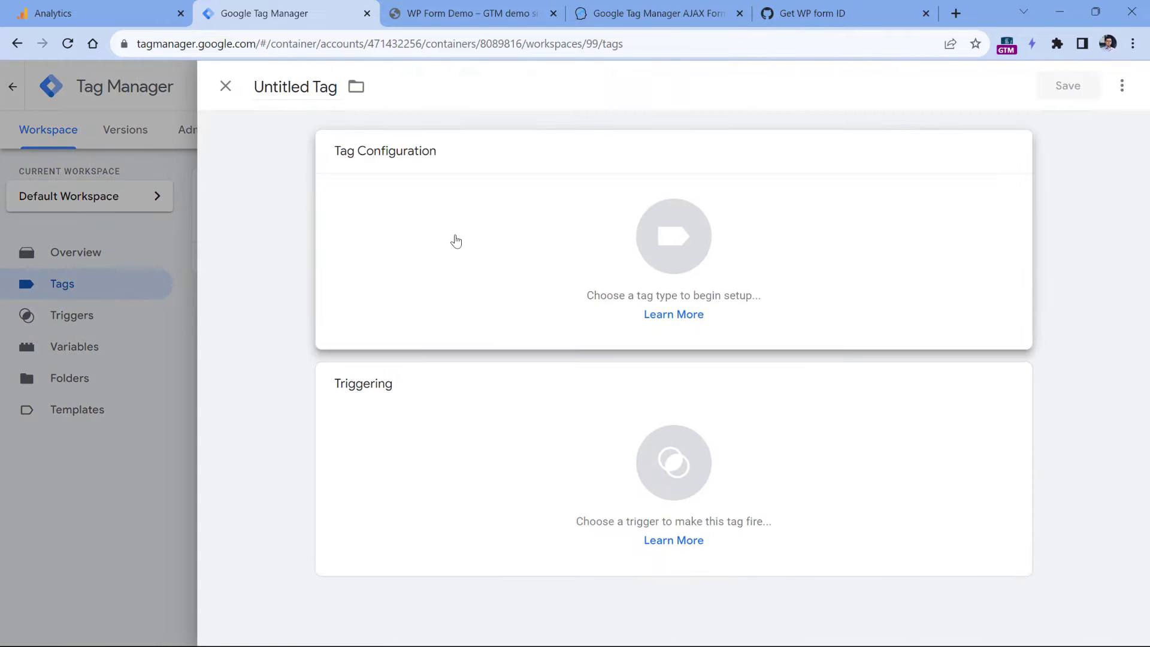
left_click(450, 243)
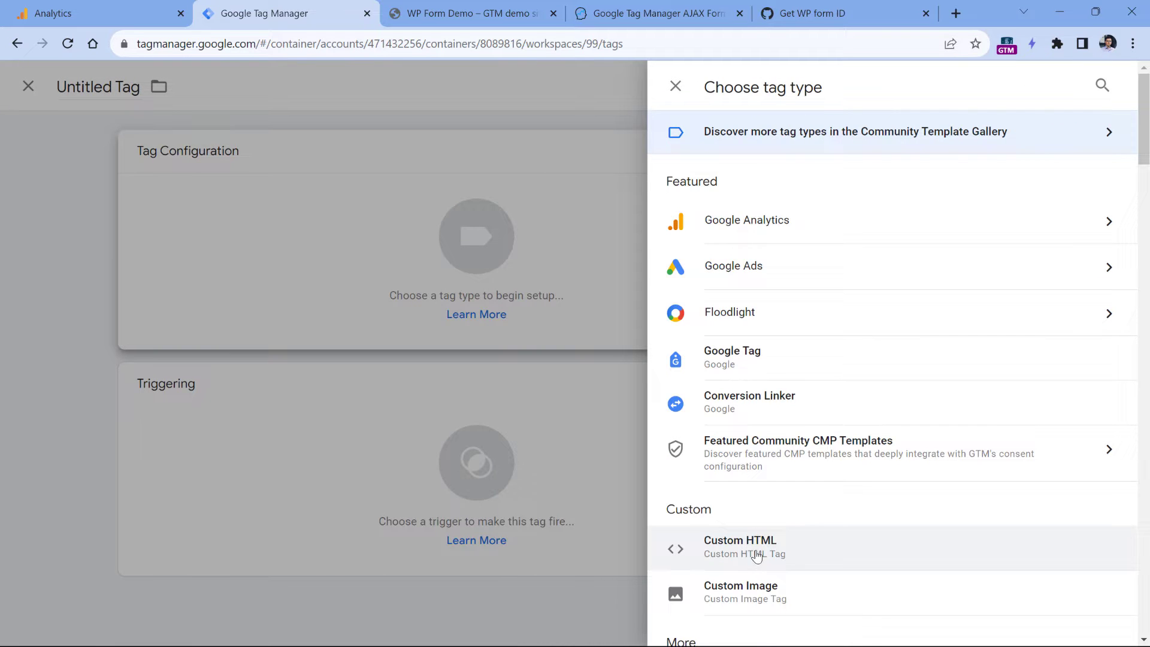
left_click(757, 556)
left_click(449, 353)
key("ctrl+v")
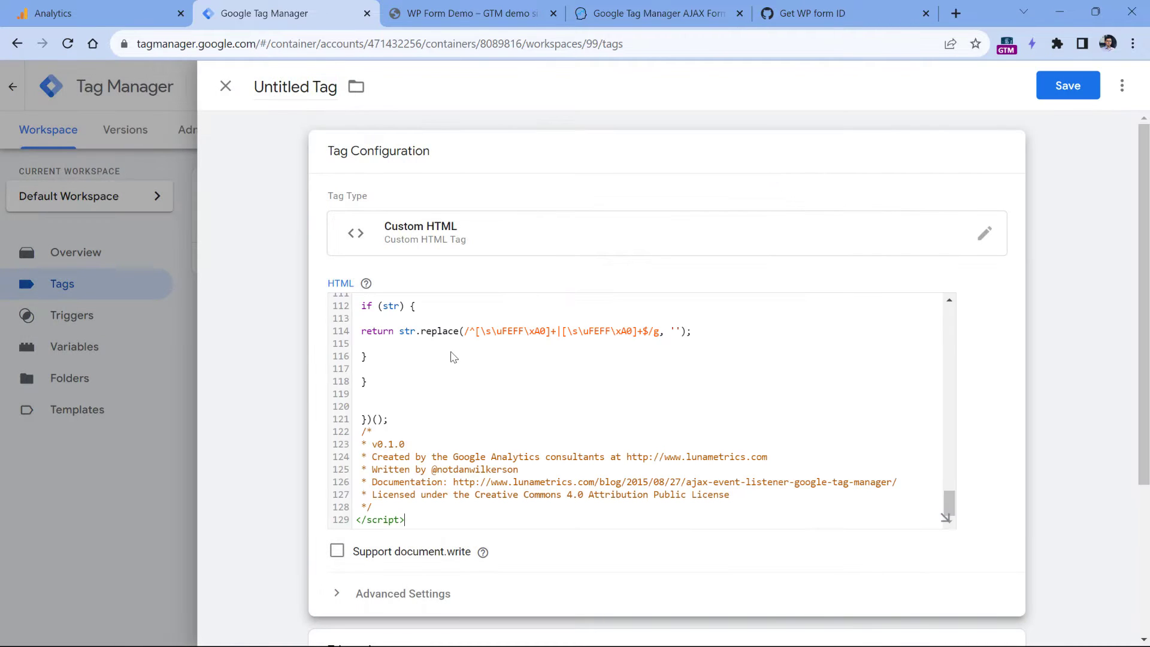
Assign the All Pages trigger to the tag and save it as "cHTML - AJAX listener".
scroll(487, 313, "down", 4)
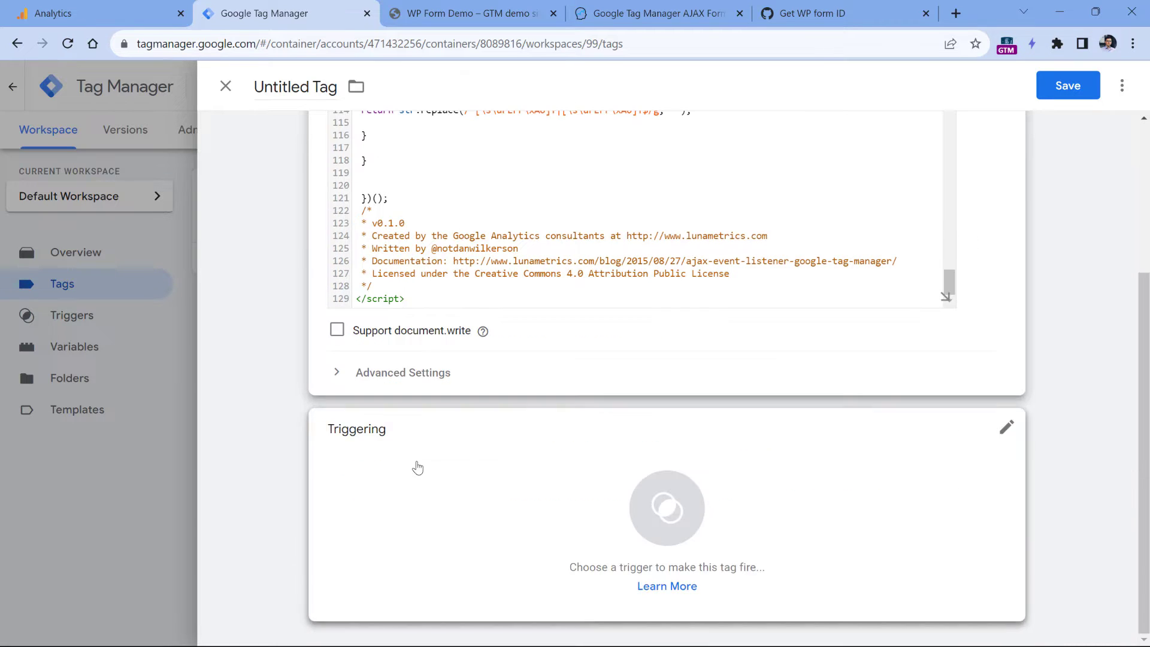
left_click(396, 460)
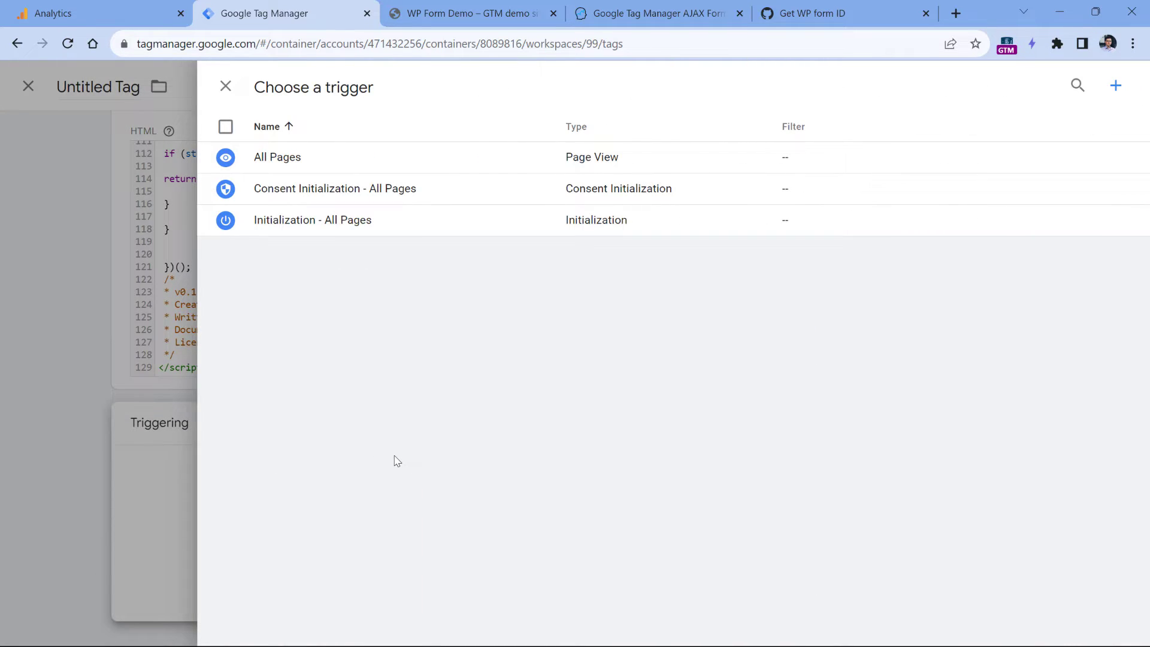
left_click(294, 157)
left_click(281, 85)
type("c")
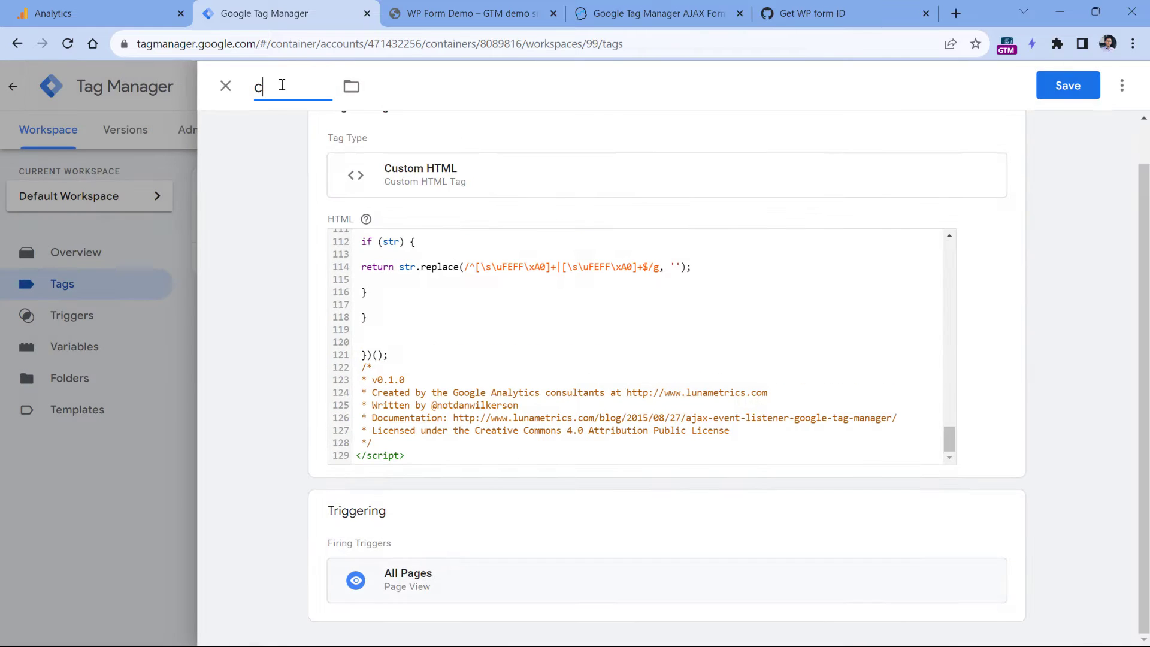
type("HTML - AJAX listener")
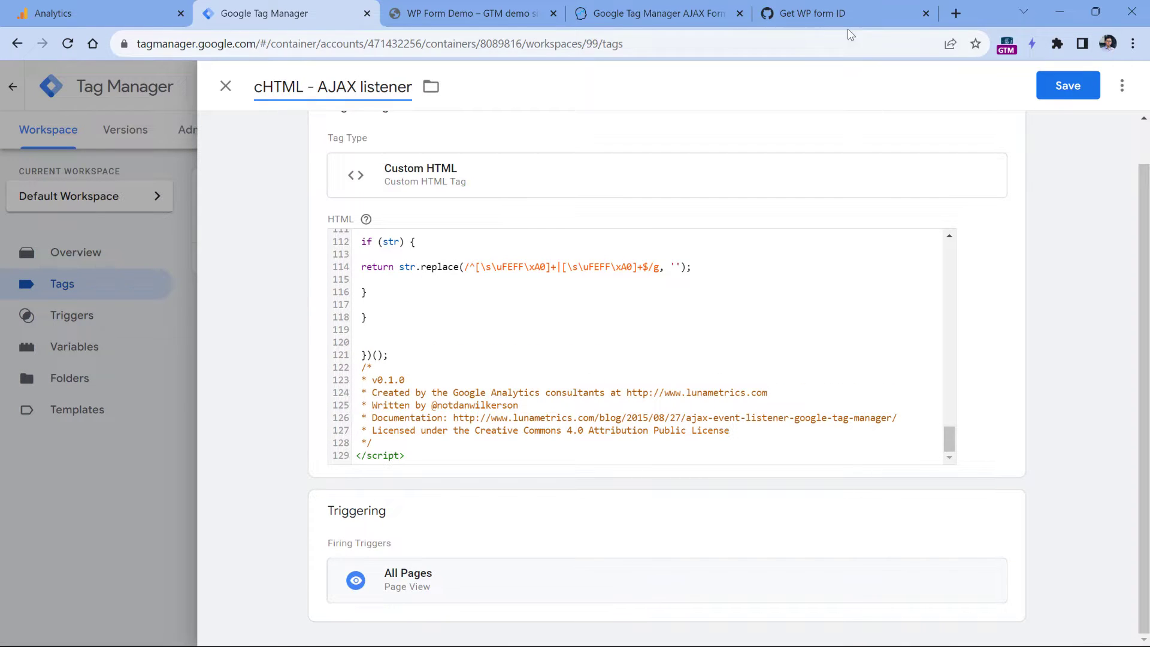
left_click(1067, 85)
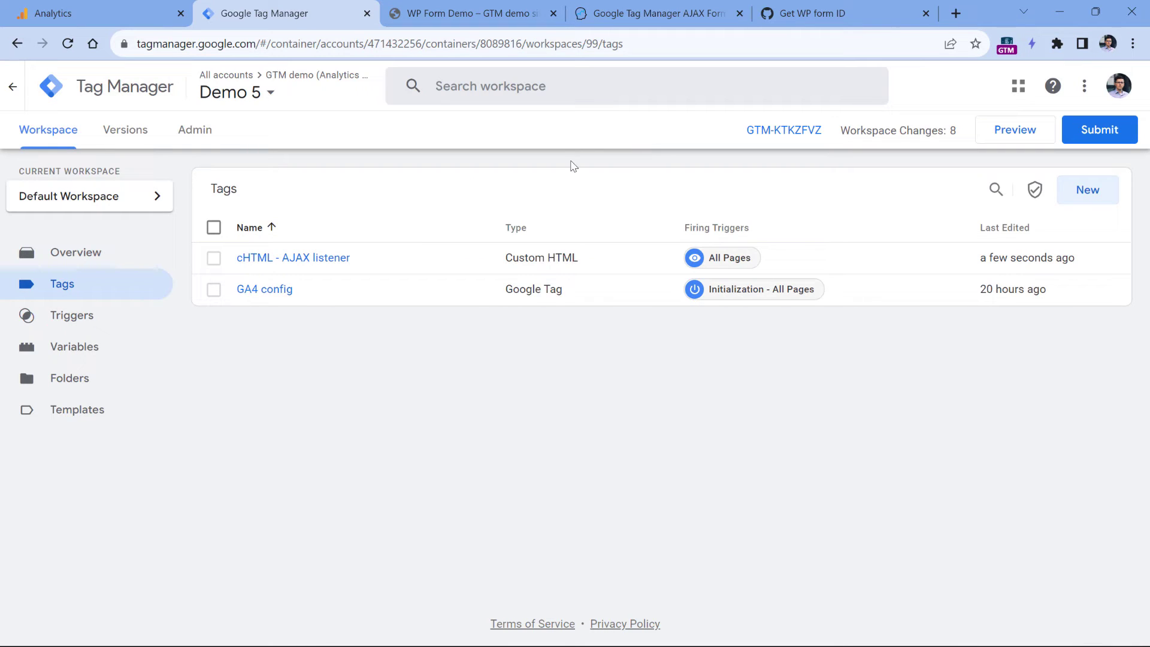
left_click(996, 135)
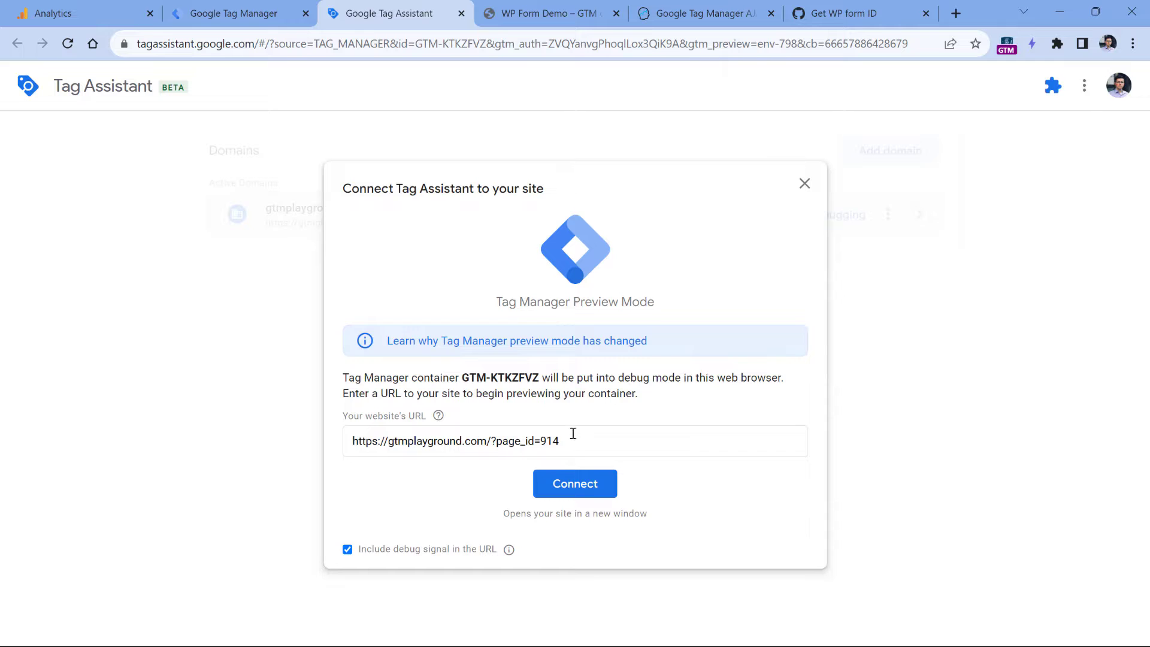
left_click(576, 490)
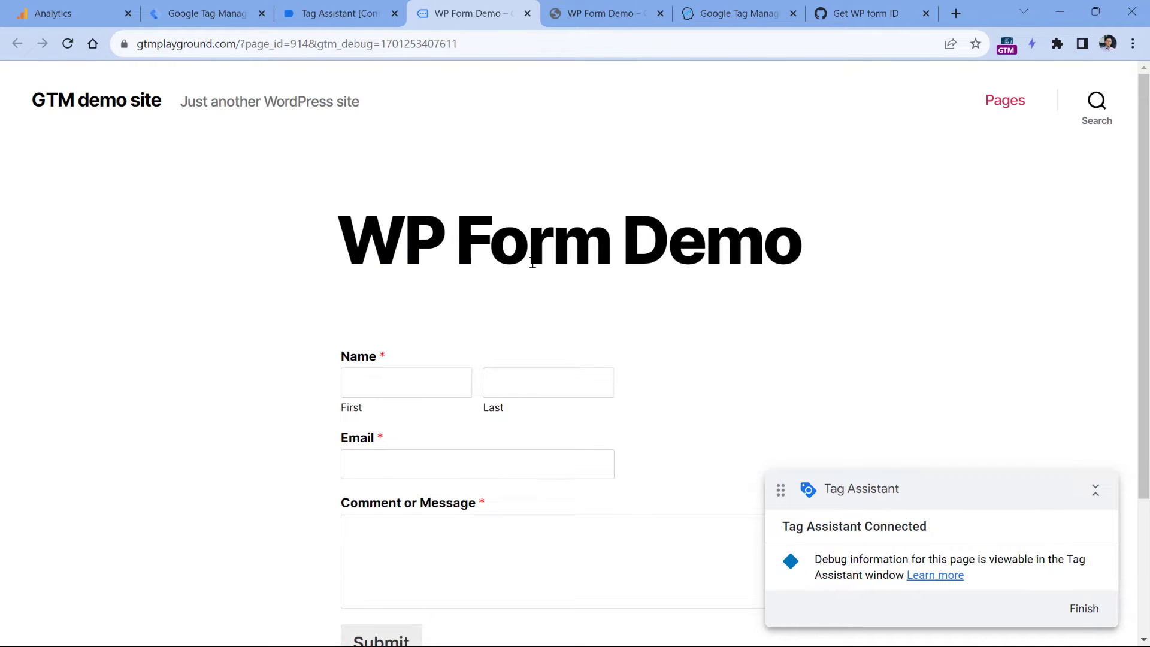
left_click(421, 381)
type("asd")
left_click(516, 390)
type("asd")
left_click(455, 459)
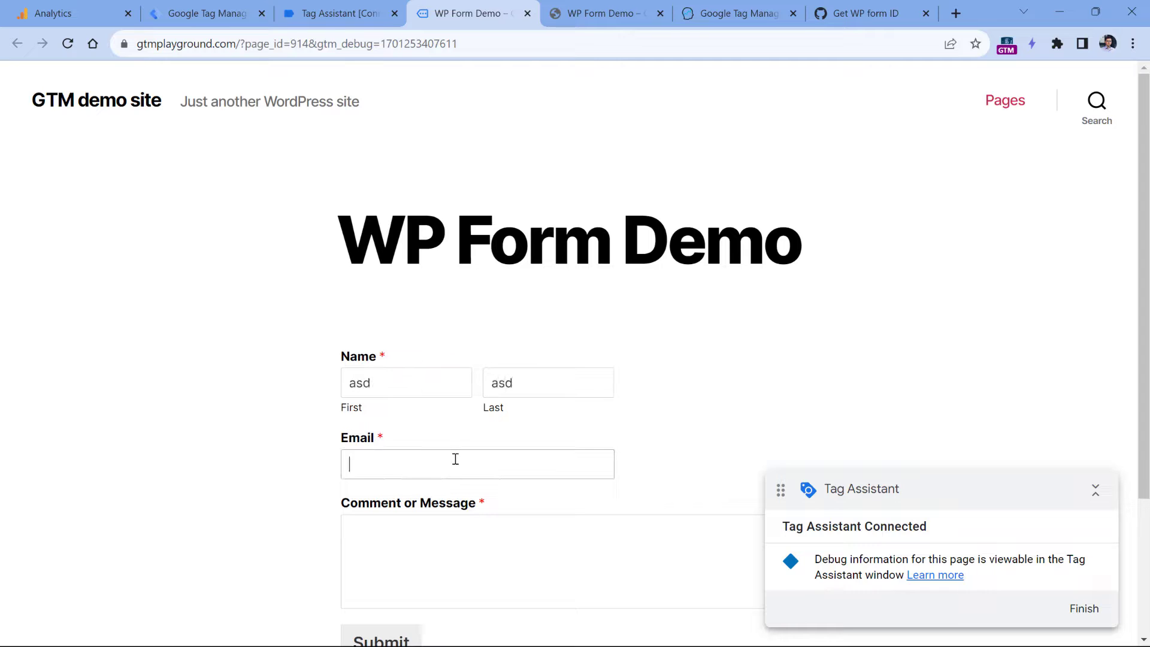
type("asd@asd.com")
key("Tab")
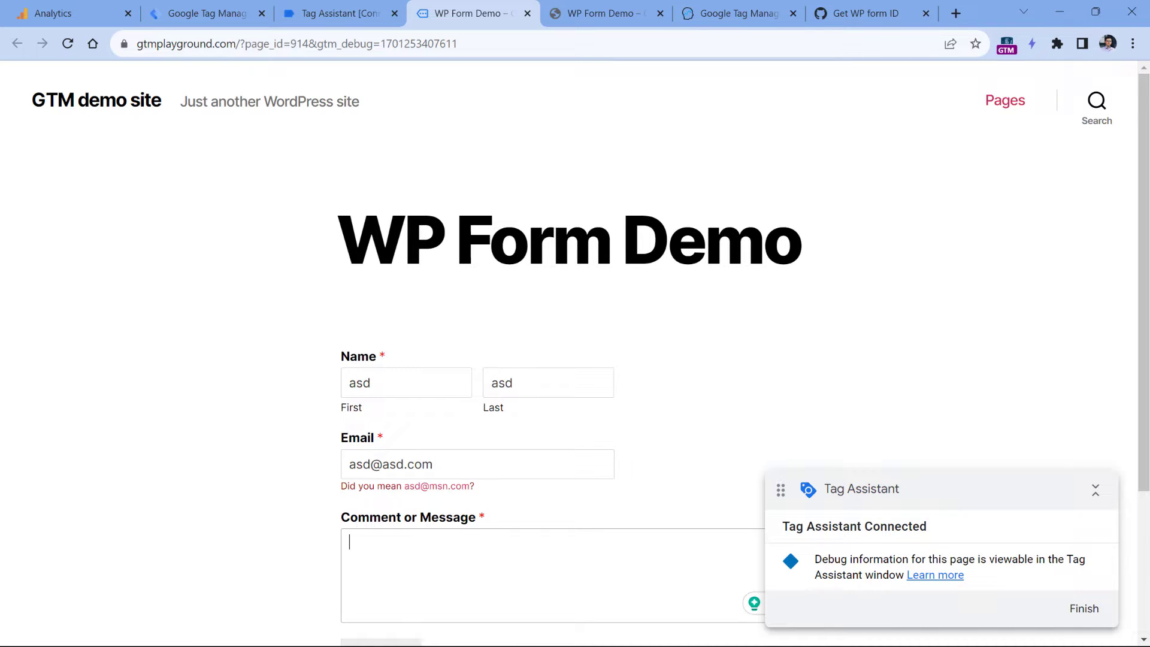
scroll(495, 289, "down", 3)
type("asd")
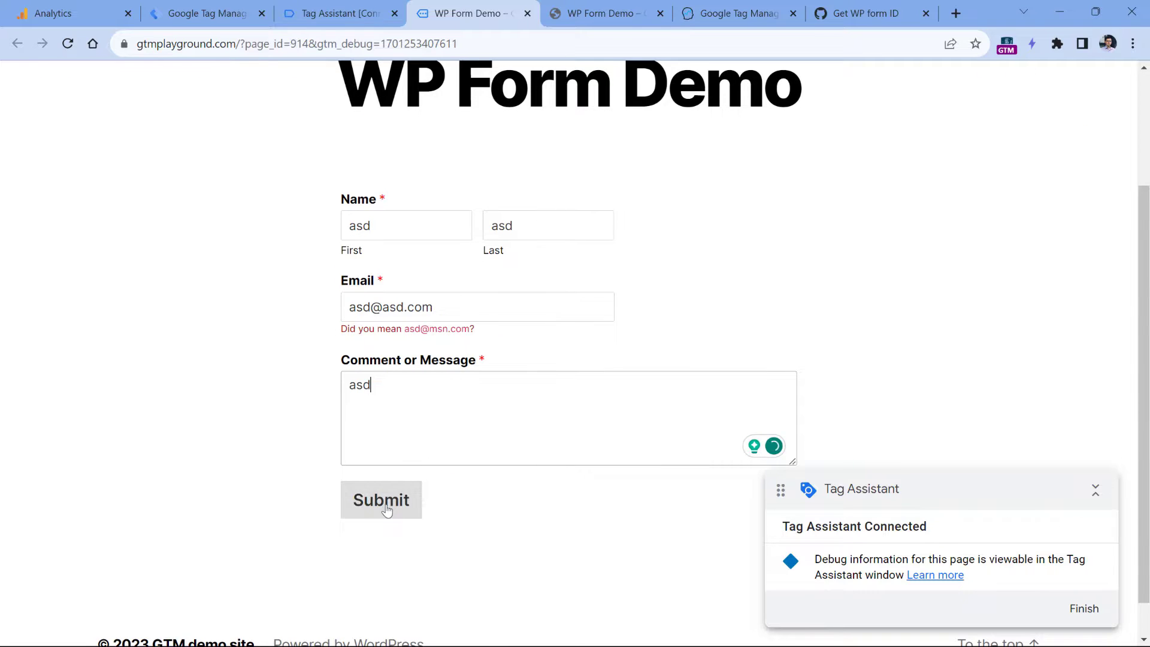
left_click(386, 509)
Examine the ajaxComplete event's API call in Tag Assistant, focusing on the success and confirmation keys of its response.
left_click(341, 15)
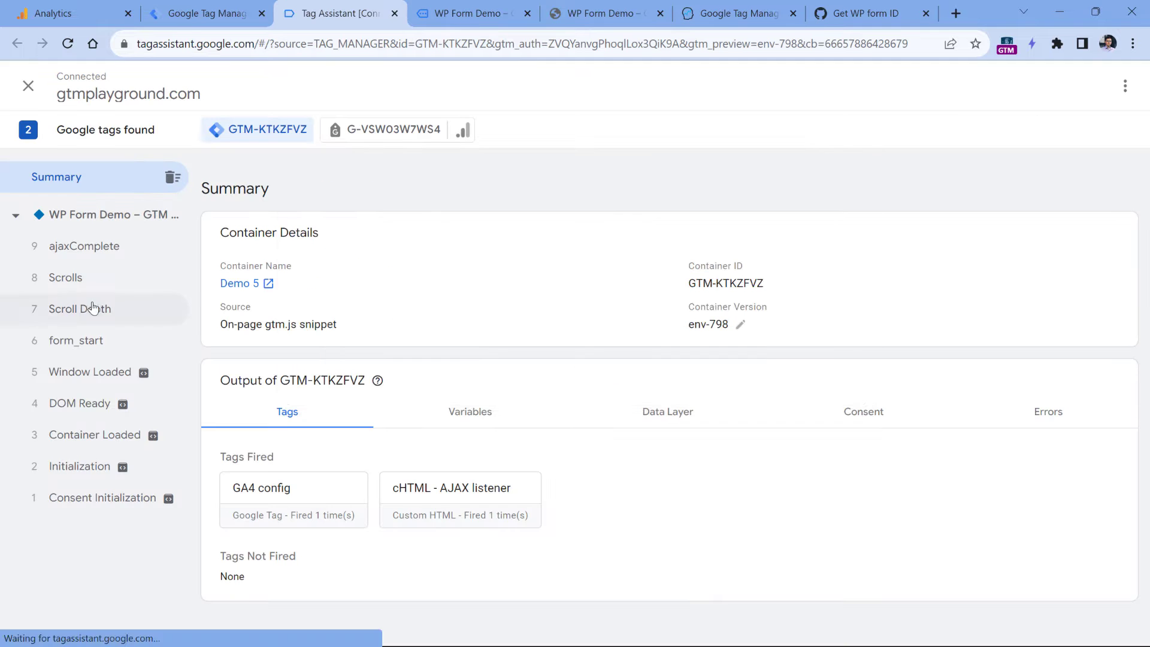
left_click(90, 253)
left_click(508, 265)
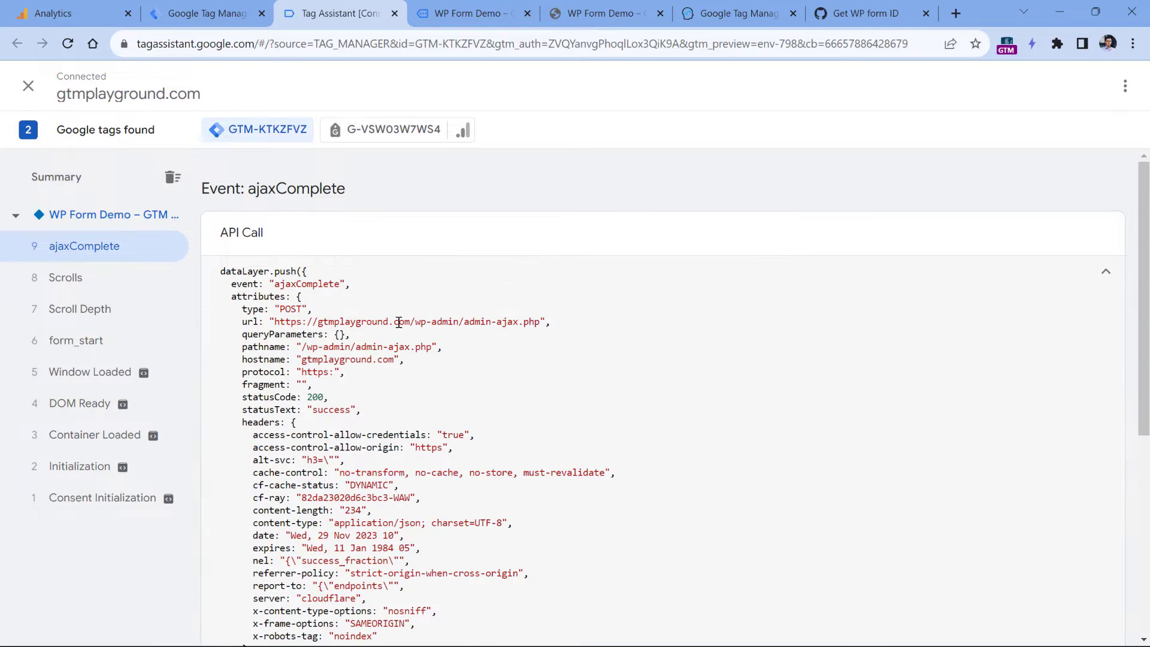
scroll(398, 323, "down", 4)
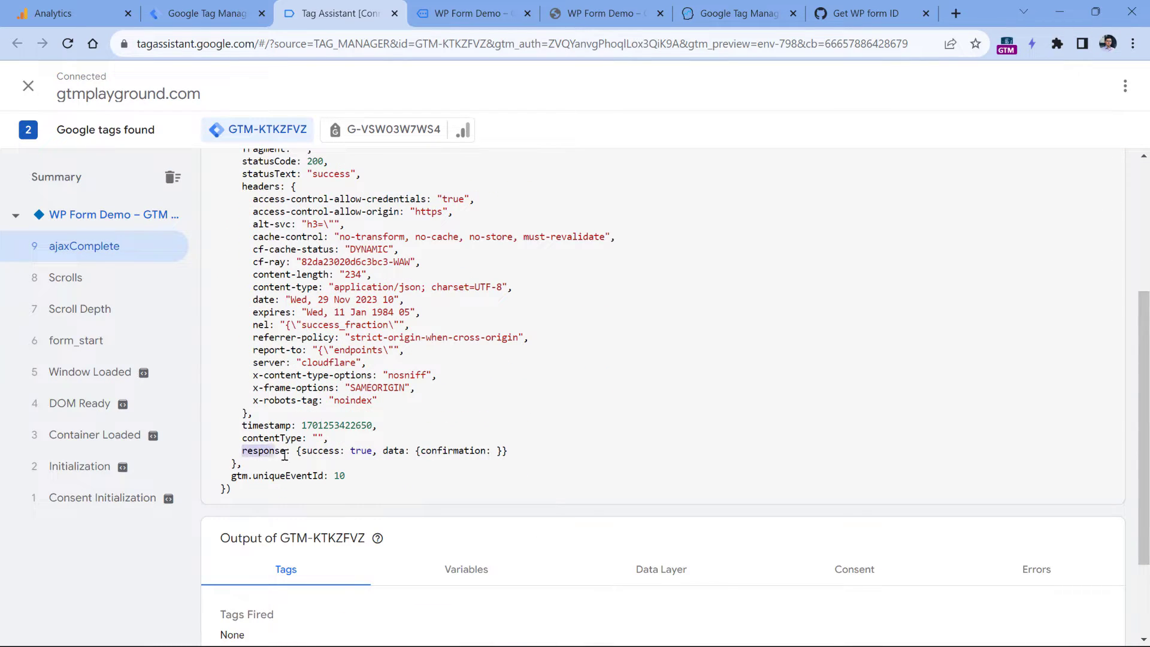
left_click_drag(301, 450, 375, 450)
left_click(398, 475)
double_click(467, 450)
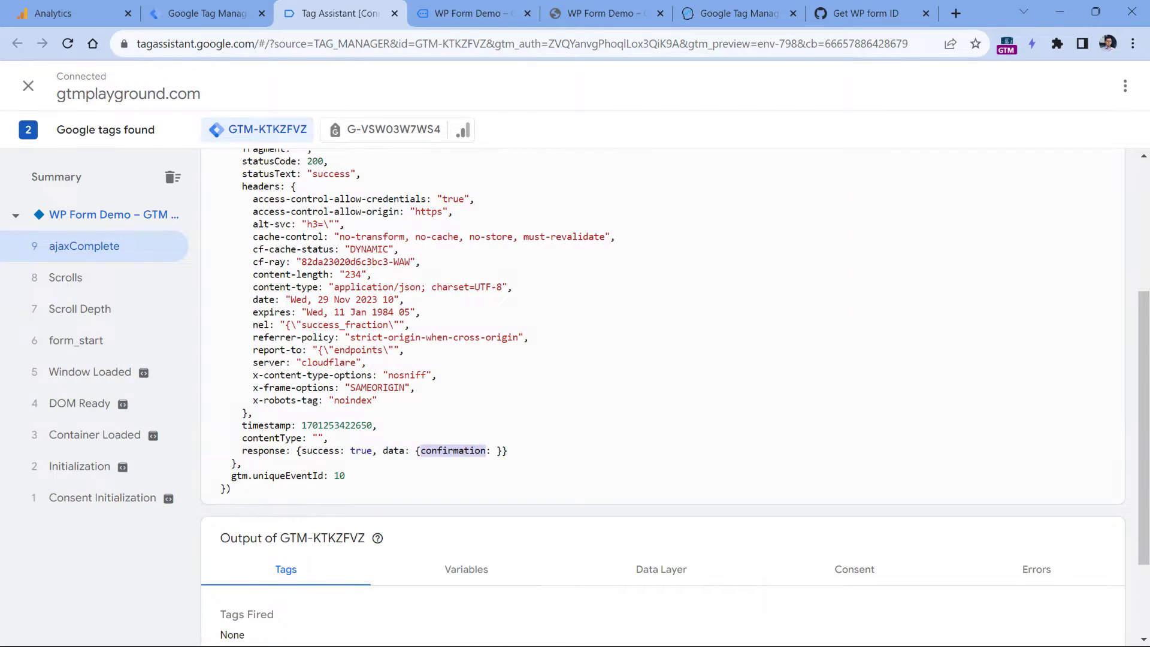
Try to submit the demo form with an invalid e-mail and an empty message, and review the ajaxComplete response in Tag Assistant.
key("ctrl+Tab")
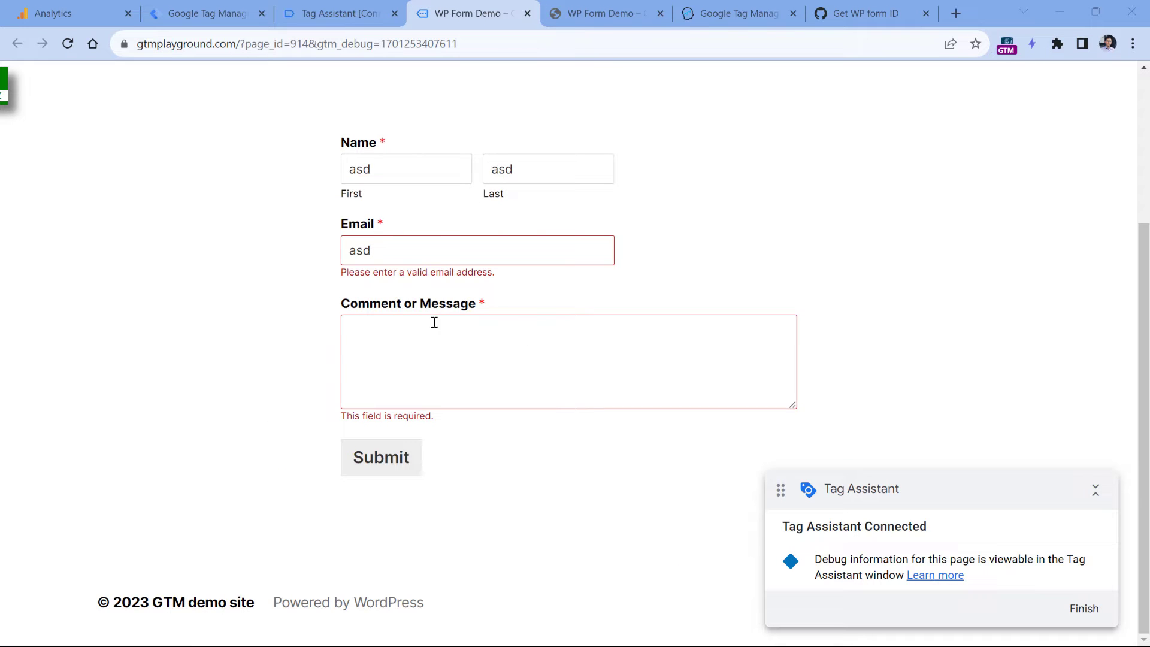
left_click(383, 458)
left_click(332, 6)
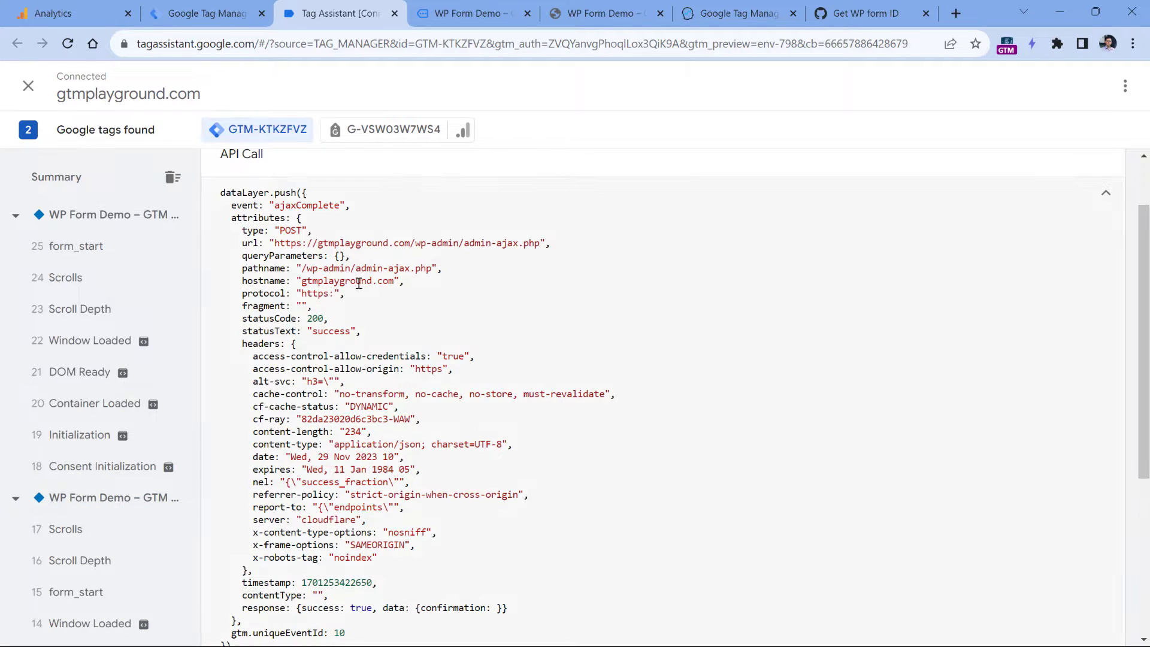
scroll(548, 342, "down", 3)
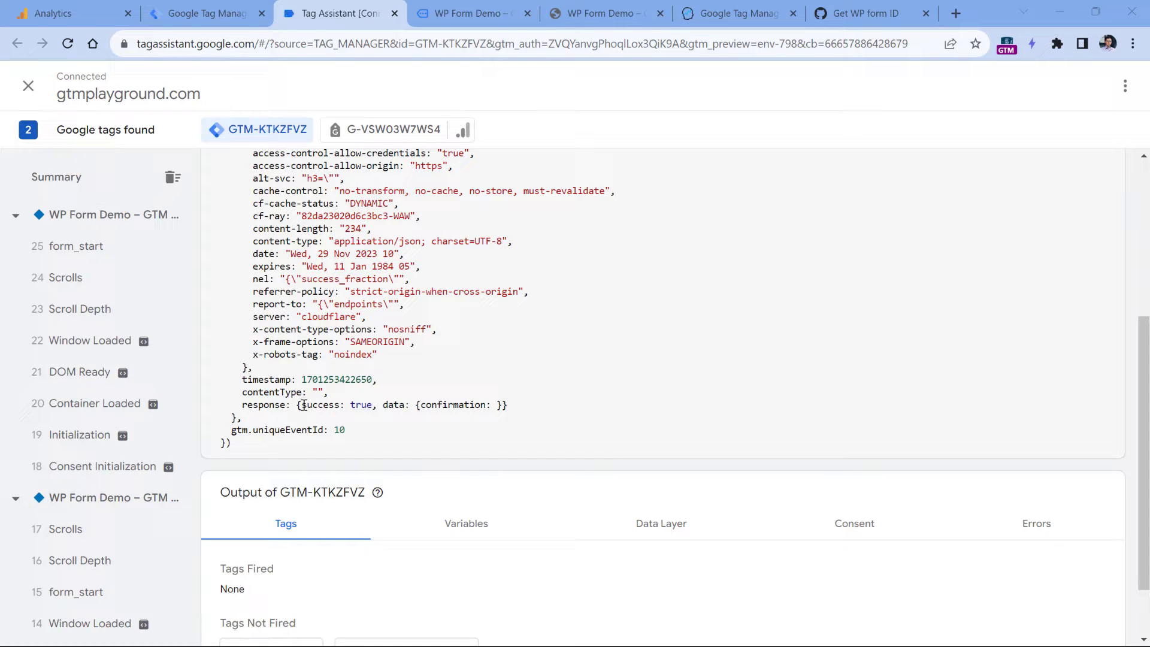
Compare the success and confirmation keys in the response of the valid submission's ajaxComplete event in Tag Assistant.
left_click_drag(300, 405, 372, 405)
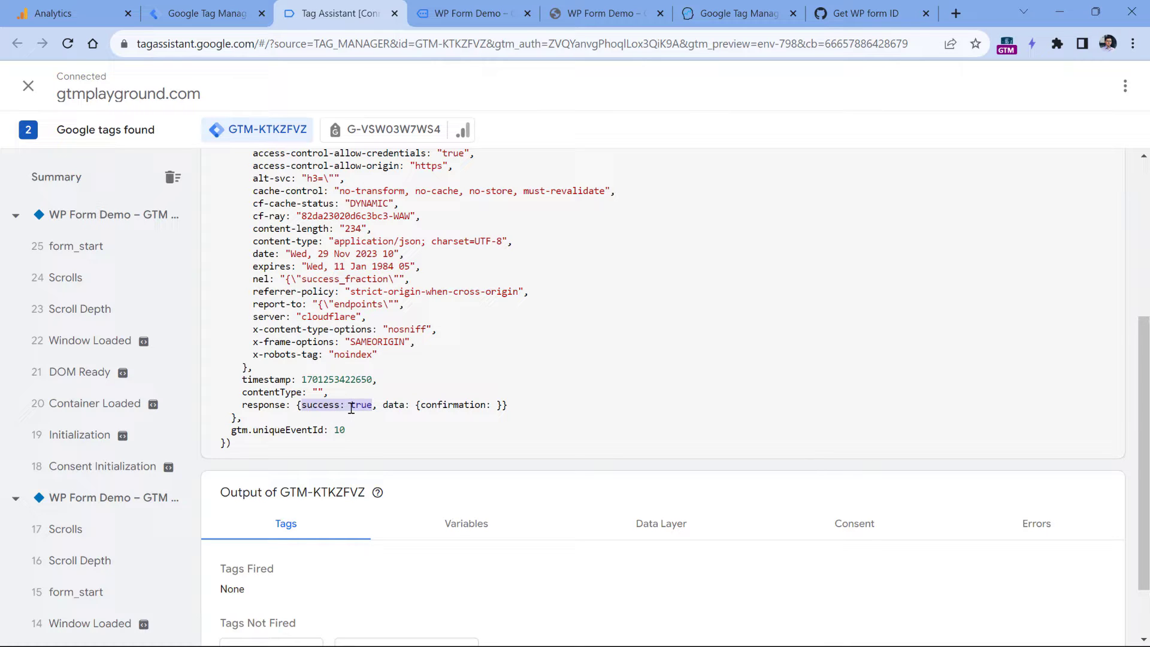
scroll(90, 419, "down", 5)
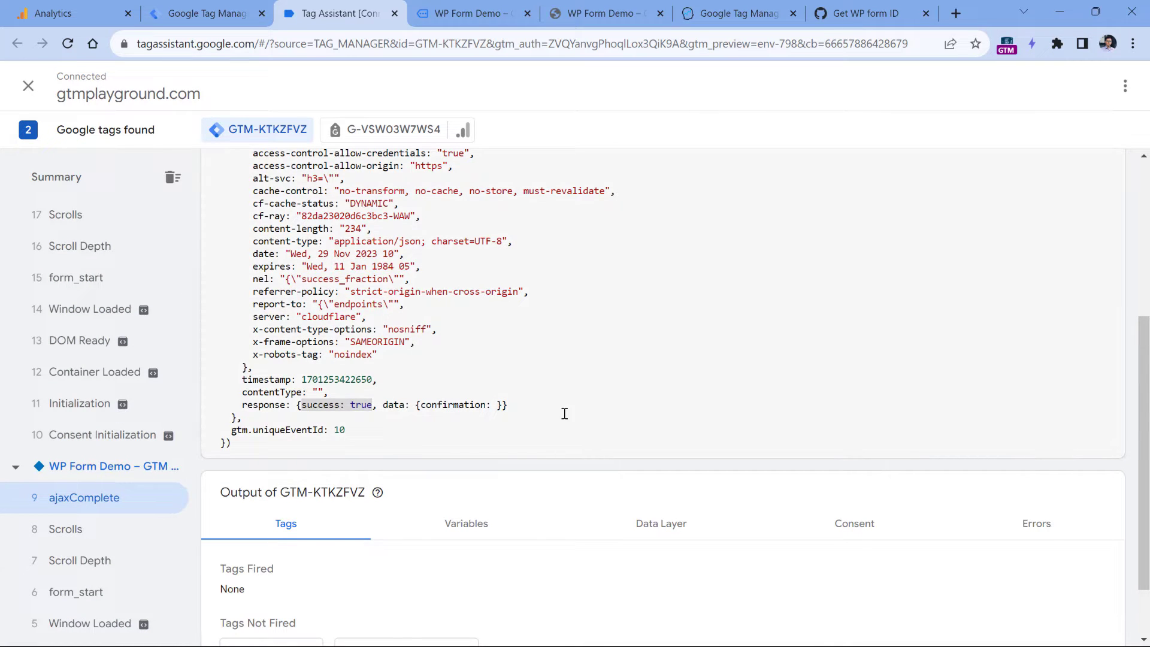
left_click_drag(242, 405, 505, 405)
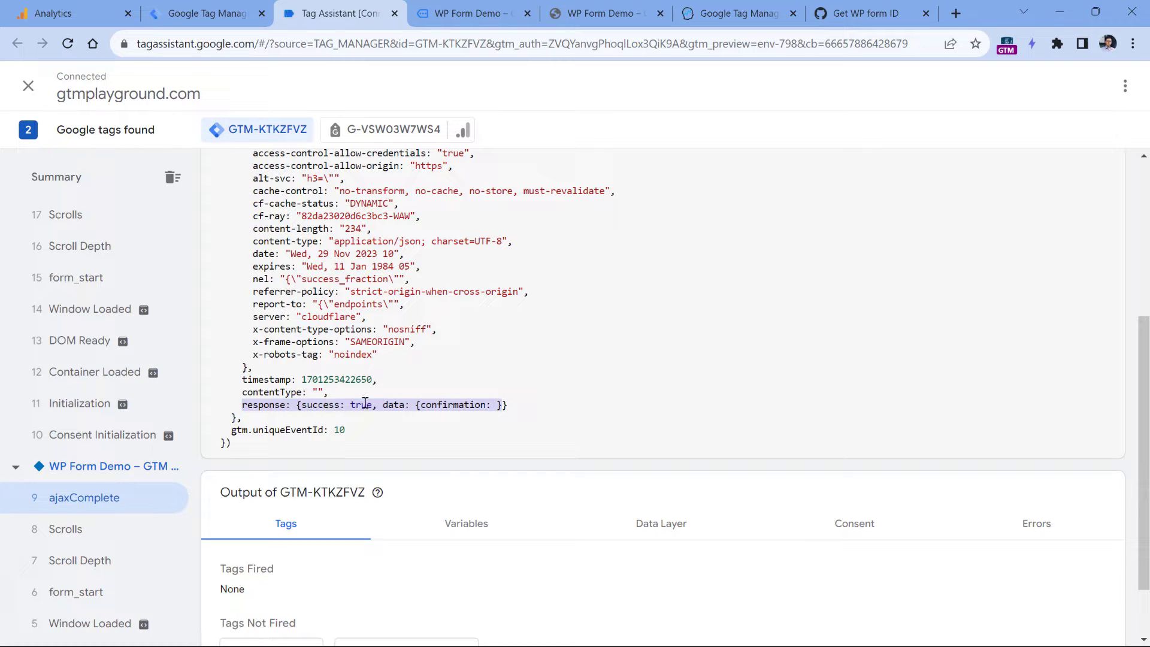
left_click_drag(421, 450, 499, 450)
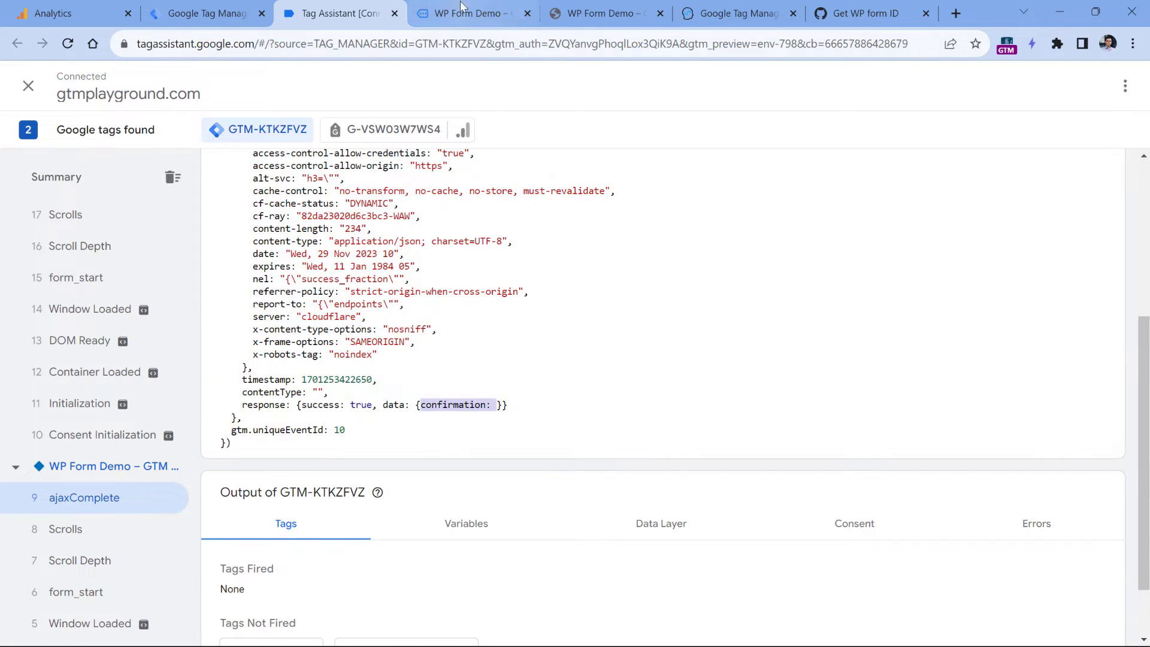
Return to the WP Form Demo page, enter the message "asadas", complete the e-mail into a valid test address and submit the form.
left_click(474, 13)
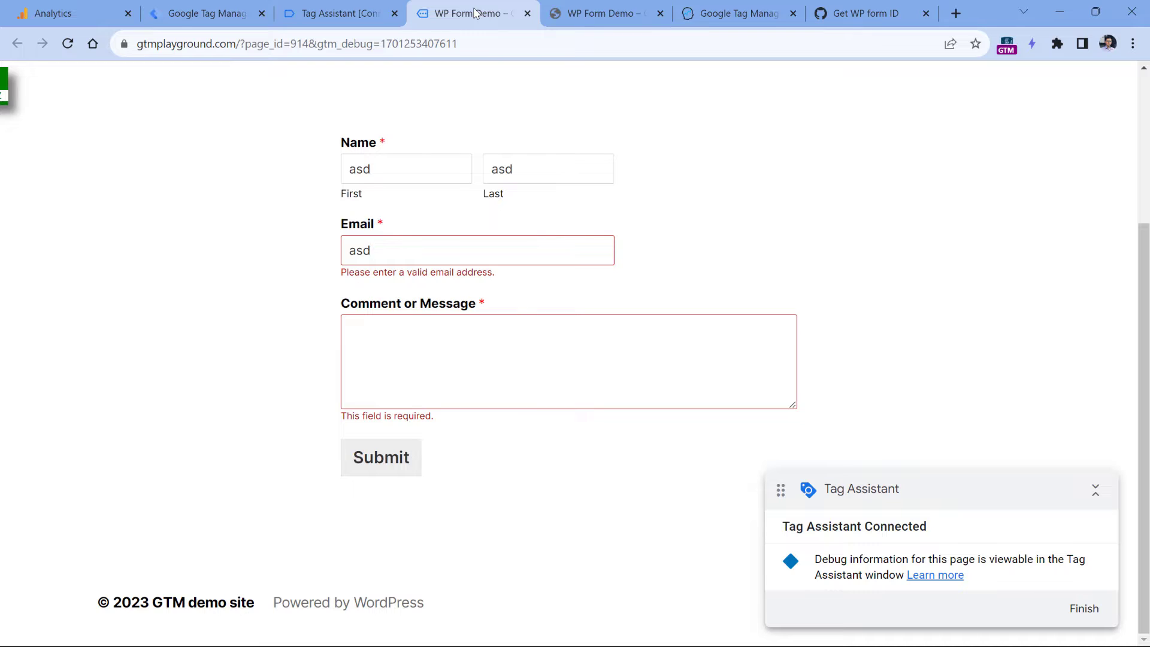
left_click(396, 335)
type("asadas")
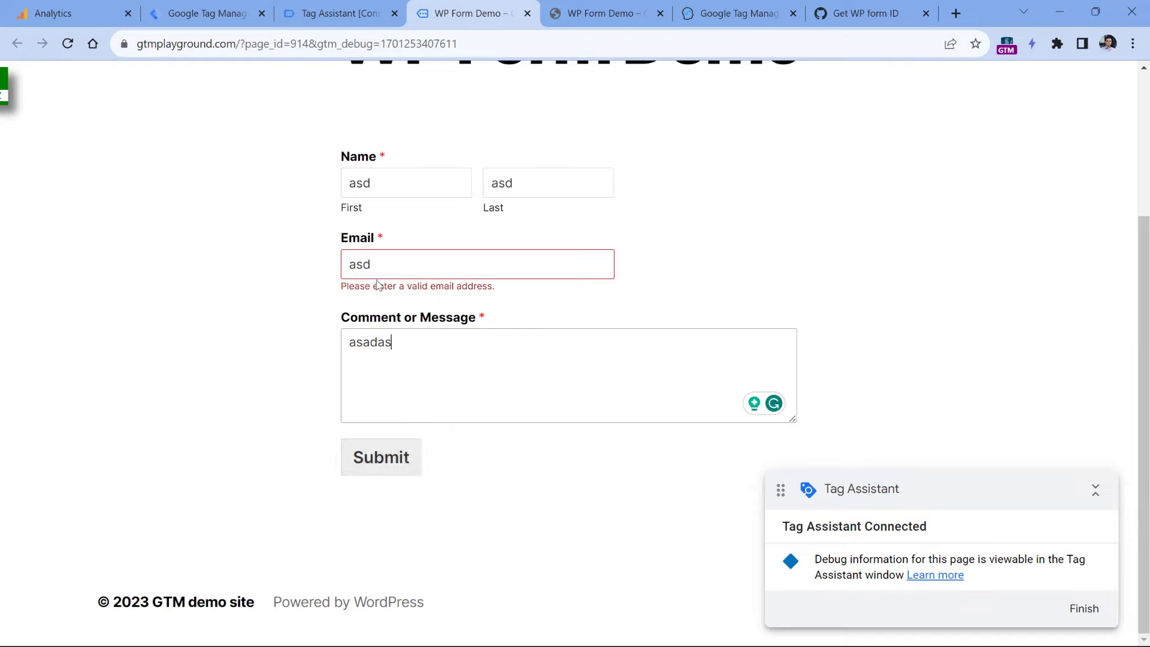
left_click(380, 264)
type("@asd.com")
left_click(388, 468)
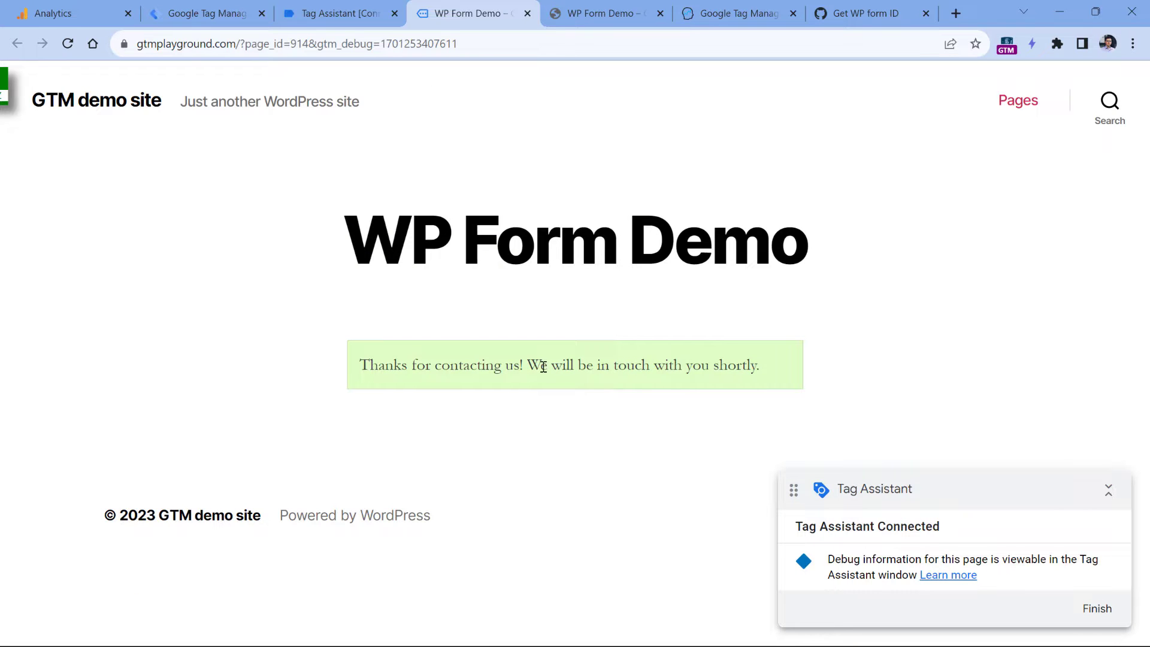
Open the browser's developer console on the demo page, clear it and output the dataLayer contents.
left_click(1132, 43)
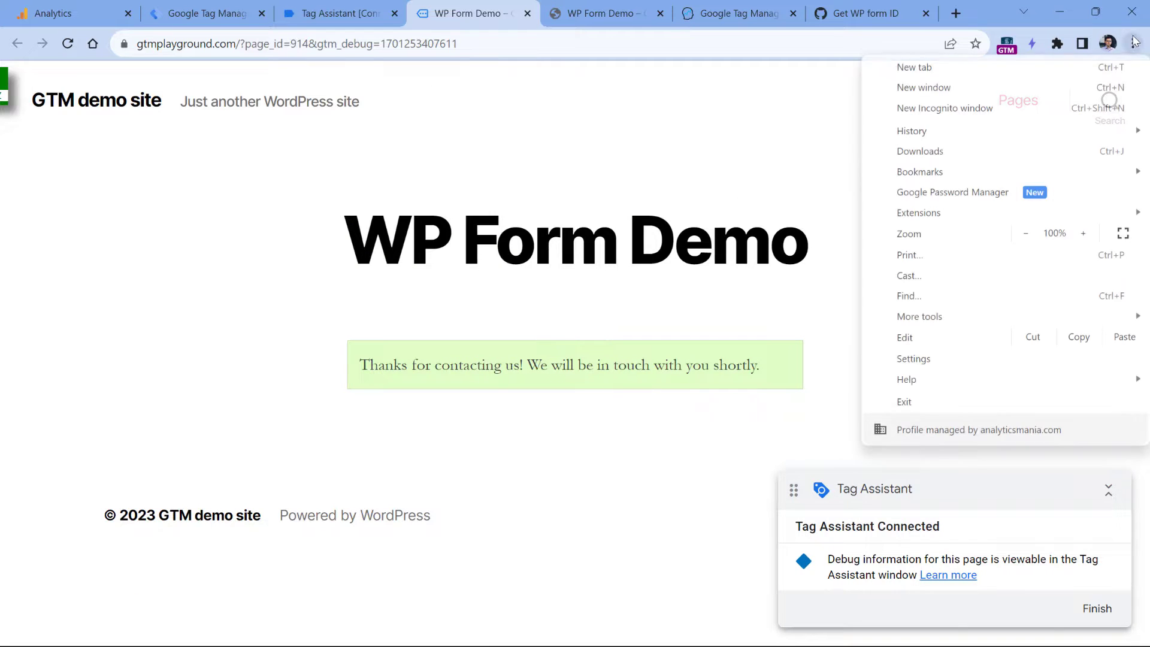
mouse_move(937, 317)
left_click(740, 441)
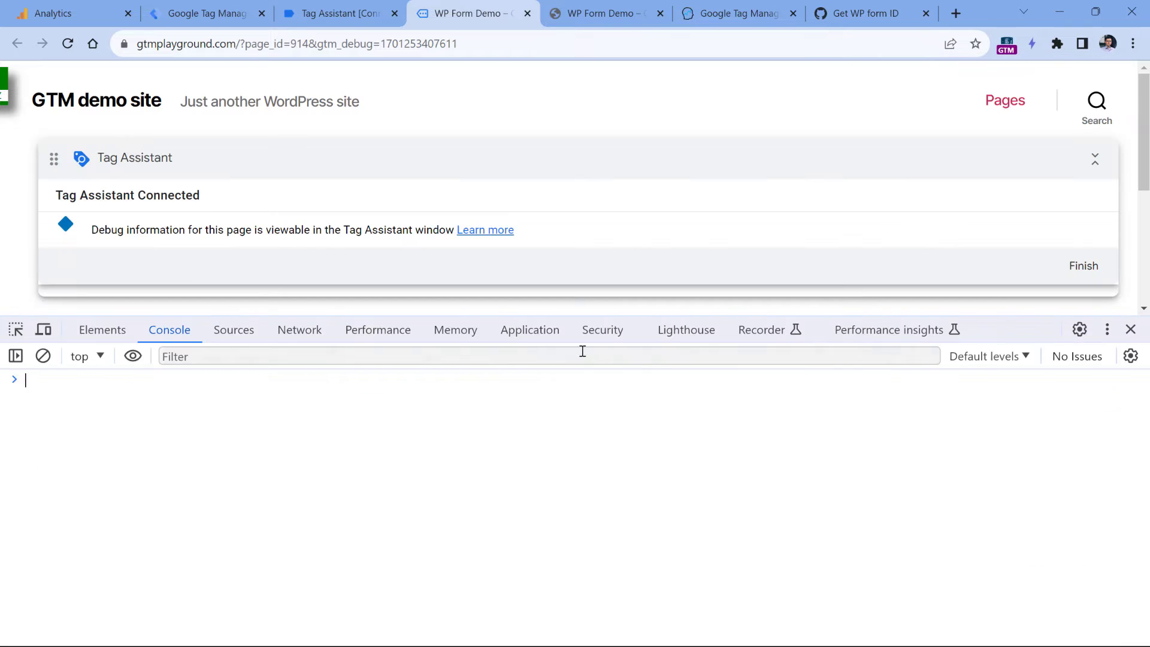
left_click(43, 356)
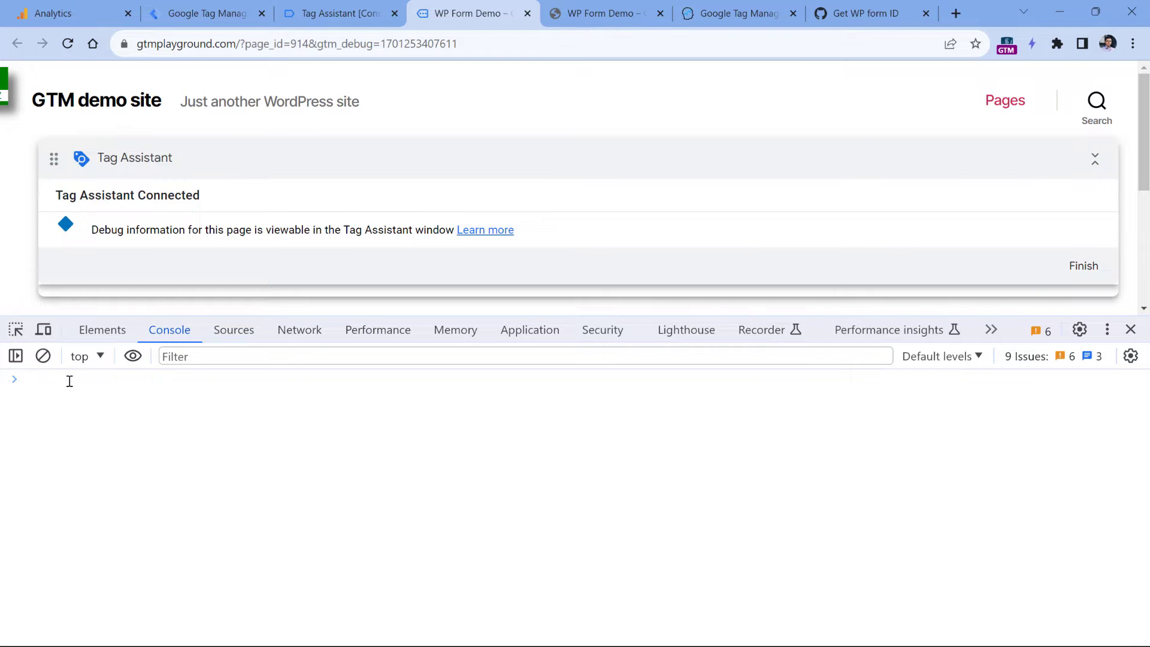
type("dataLayer")
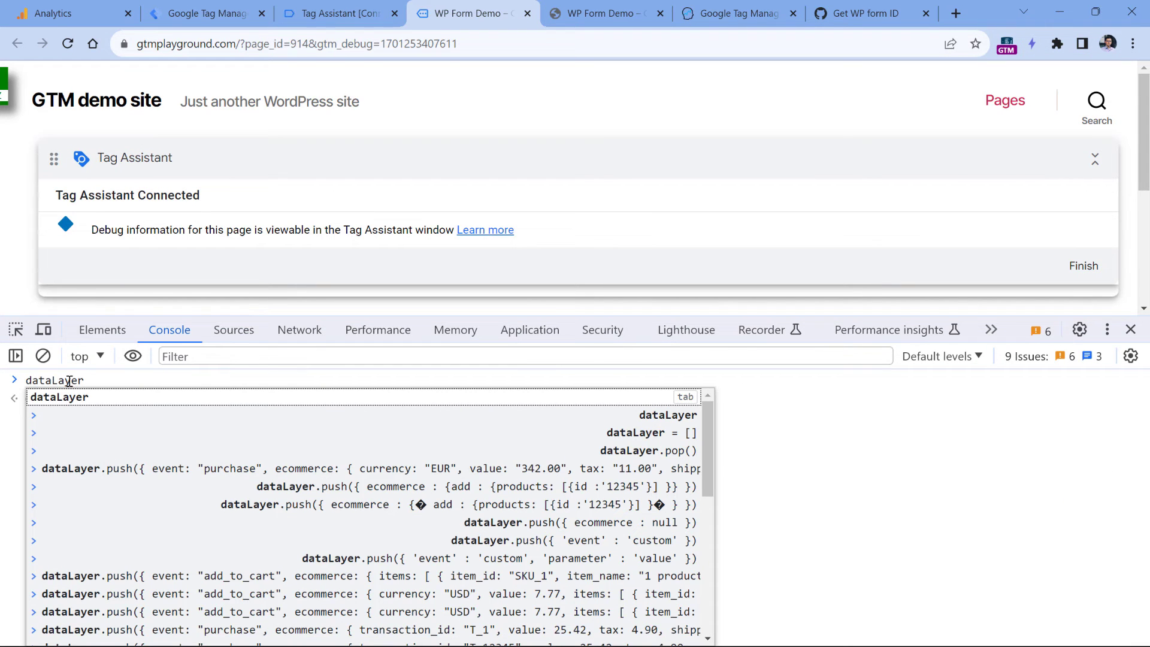
key("Return")
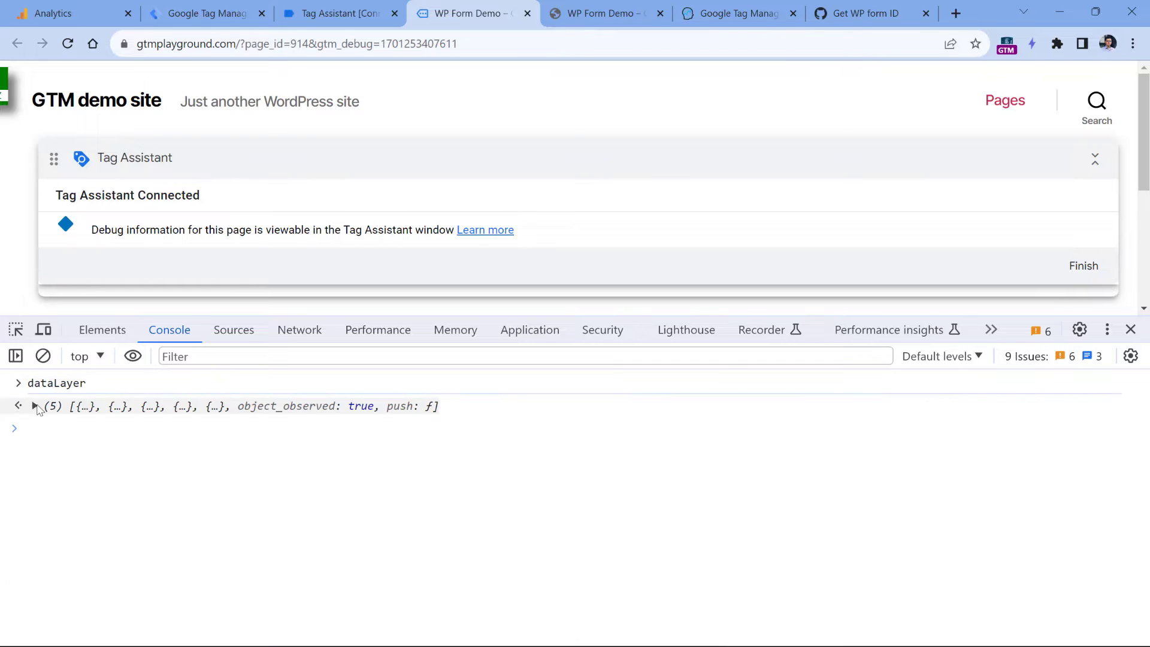
Expand the dataLayer output down to the ajaxComplete entry's attributes, response and data to inspect the confirmation value.
left_click(35, 406)
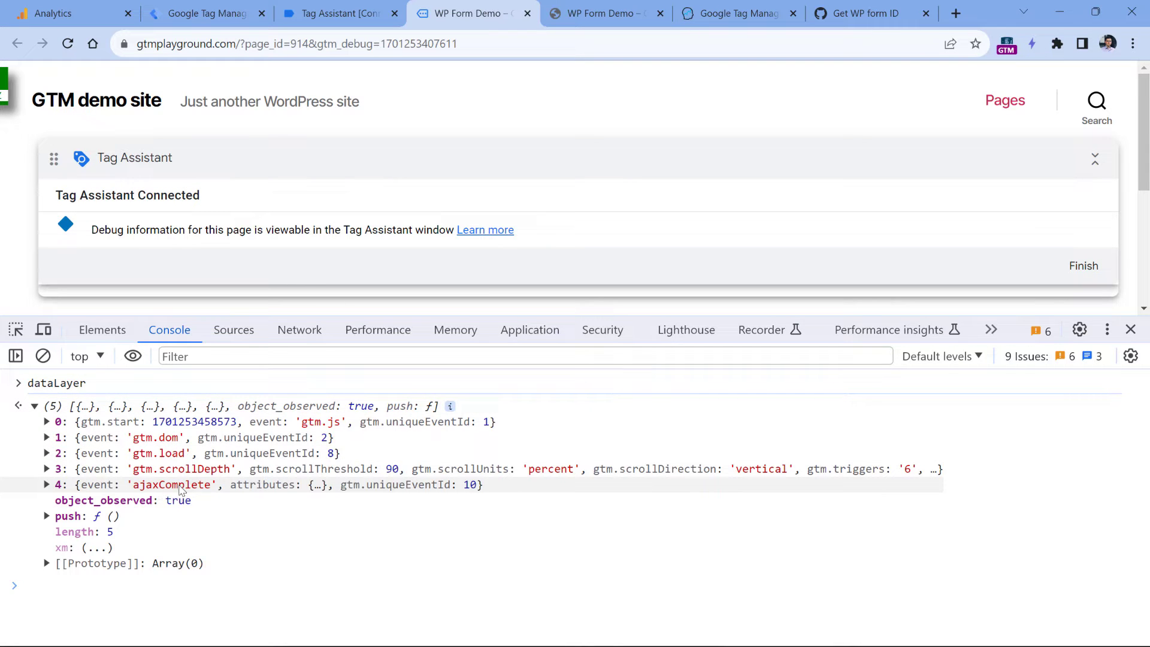
left_click(48, 485)
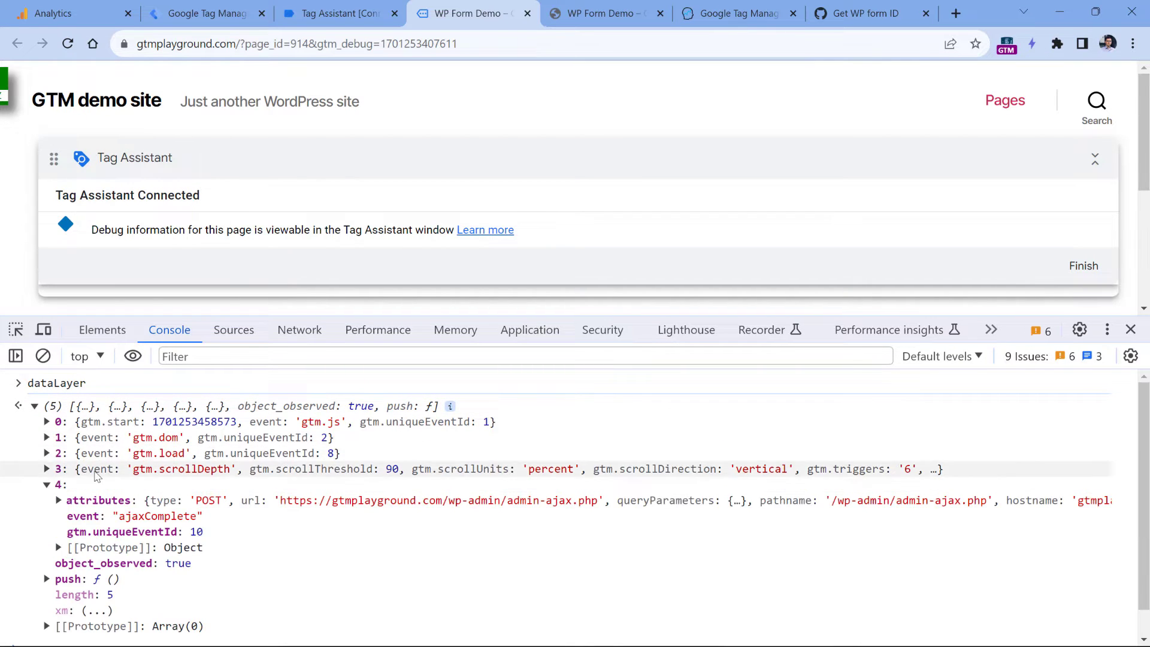
left_click(59, 501)
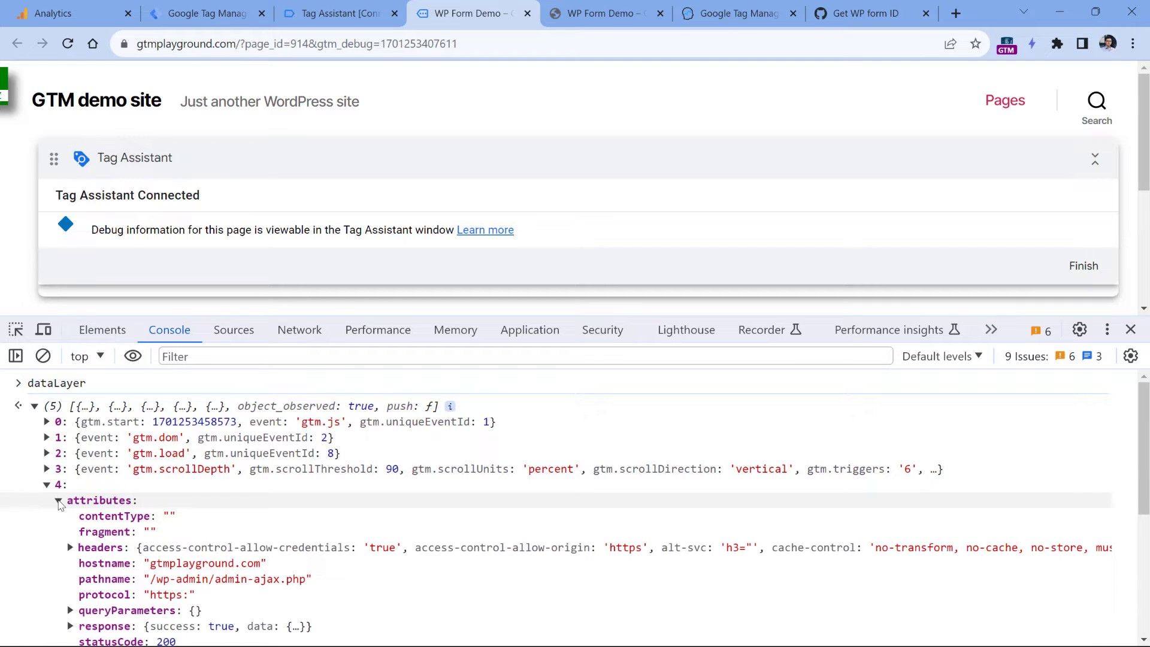
scroll(60, 505, "down", 3)
left_click(108, 547)
scroll(123, 513, "down", 1)
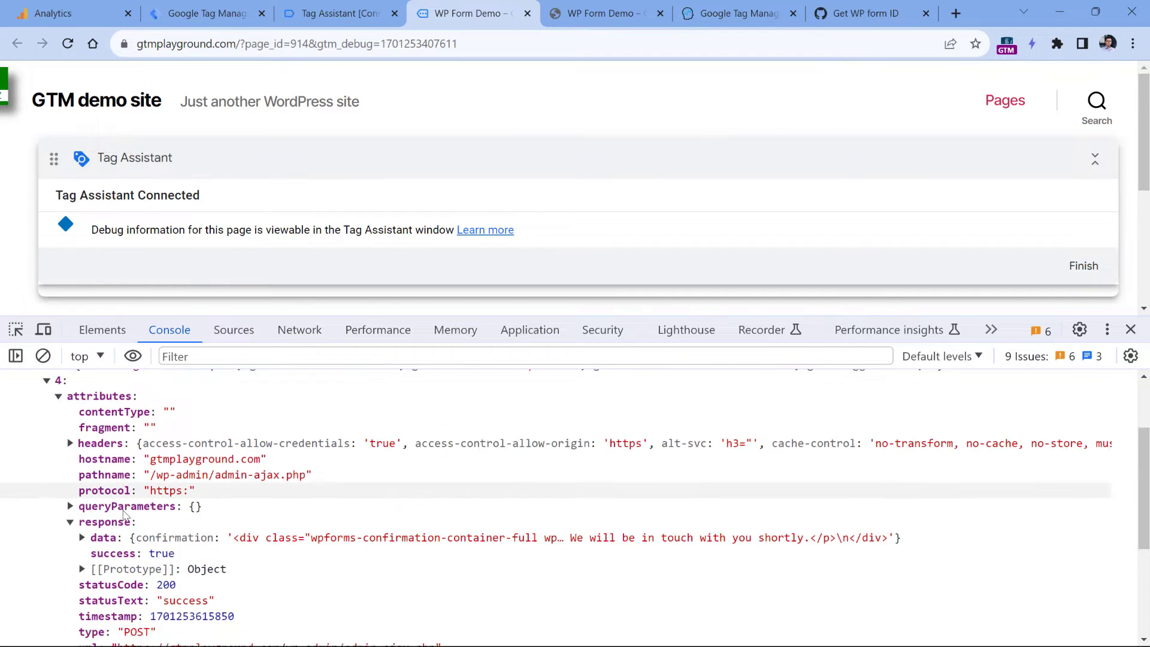
scroll(128, 509, "down", 2)
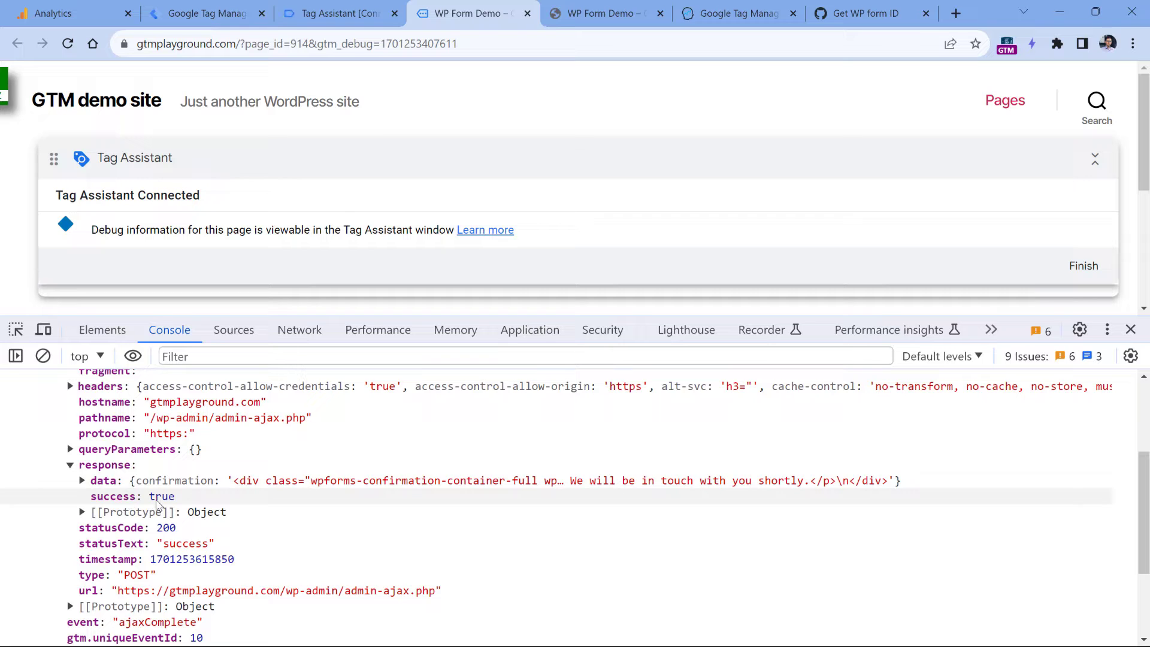
left_click(83, 481)
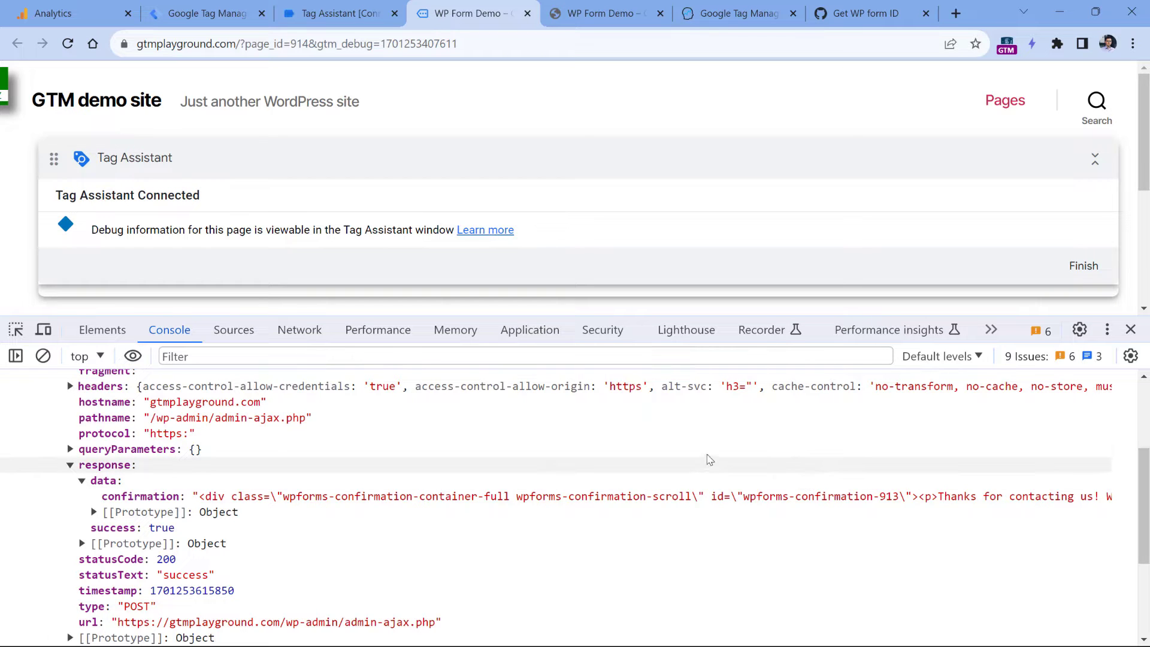
Review the ajaxComplete entry's event name and confirmation key in the console and compare them with the response in Tag Assistant.
scroll(285, 491, "up", 3)
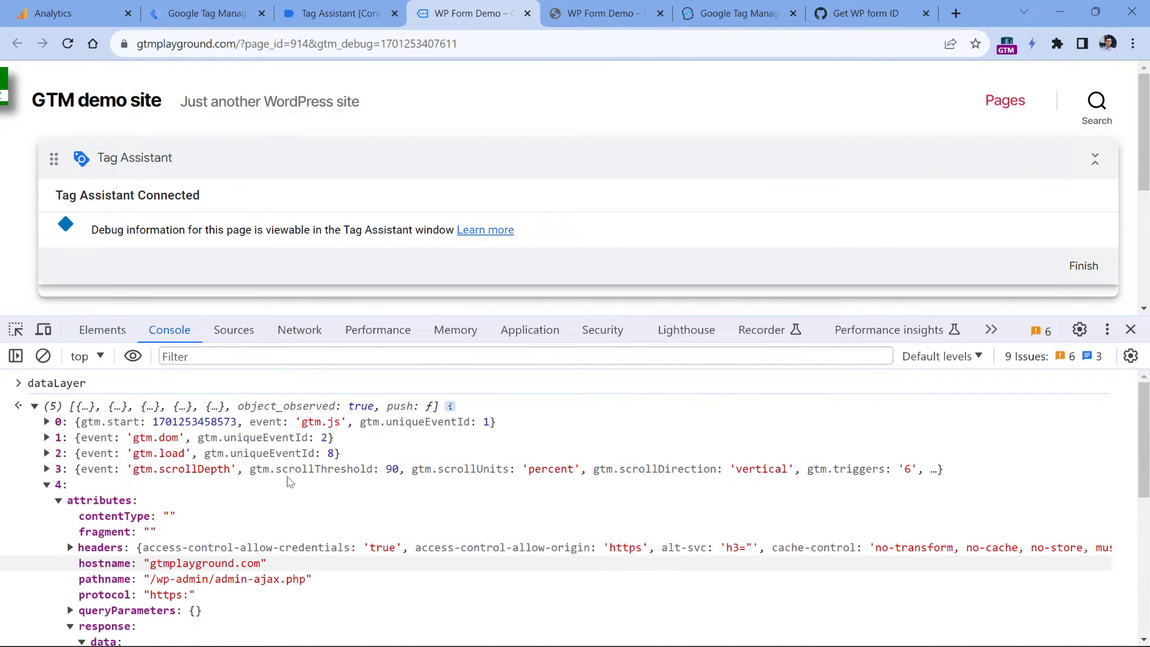
scroll(152, 504, "down", 5)
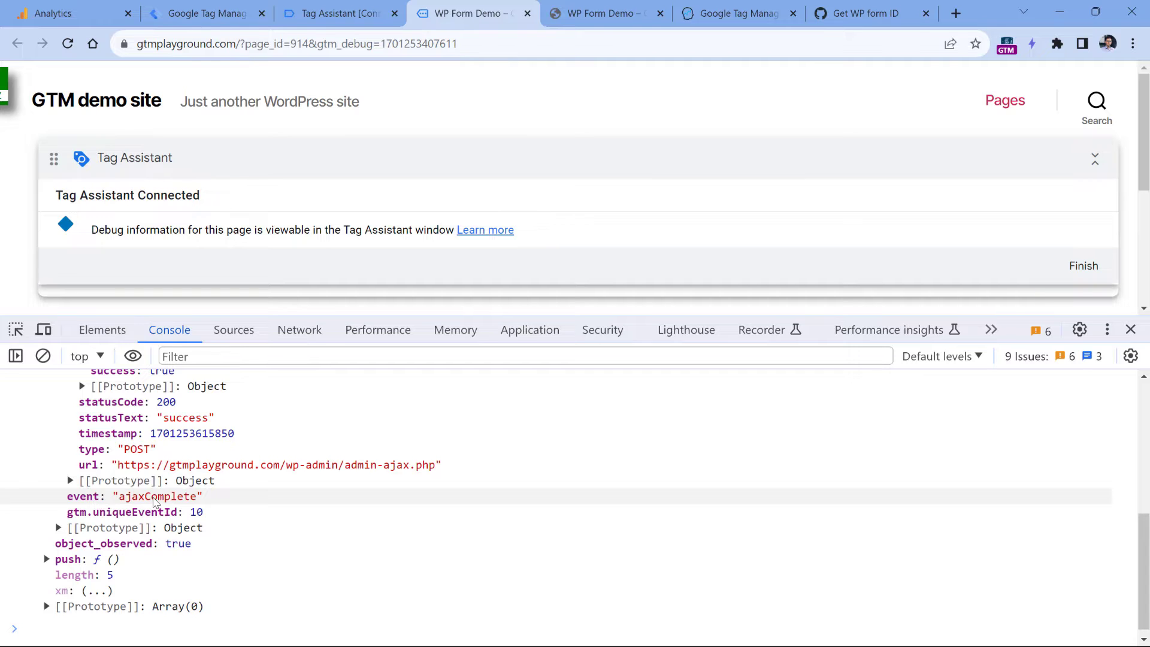
scroll(155, 501, "up", 3)
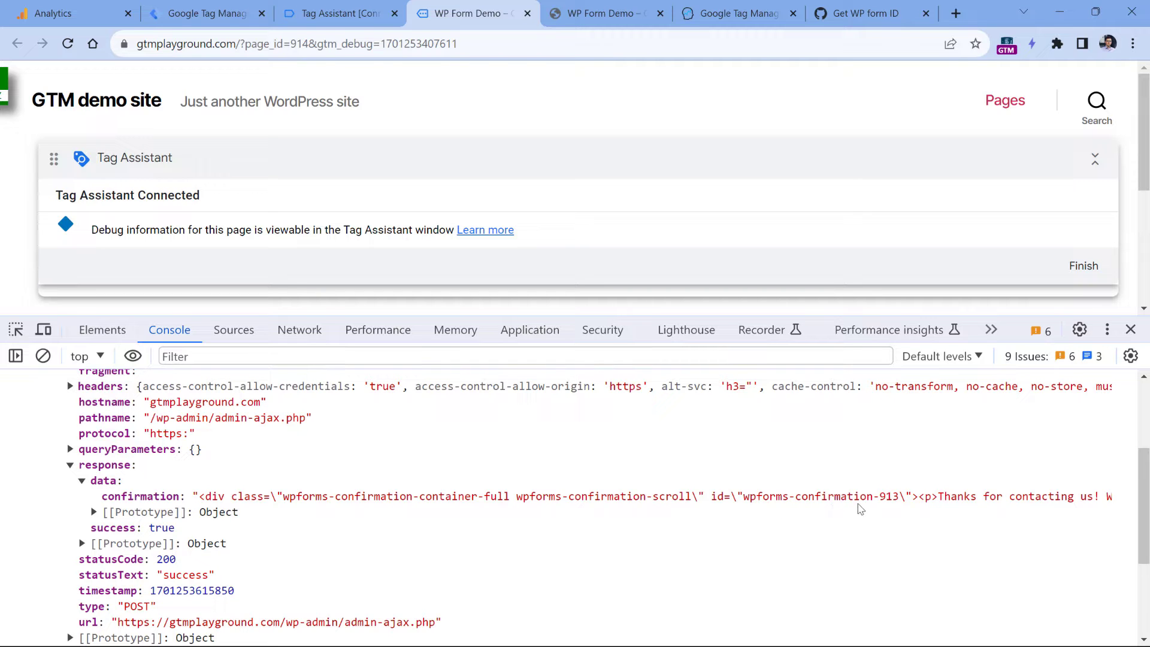
left_click(354, 13)
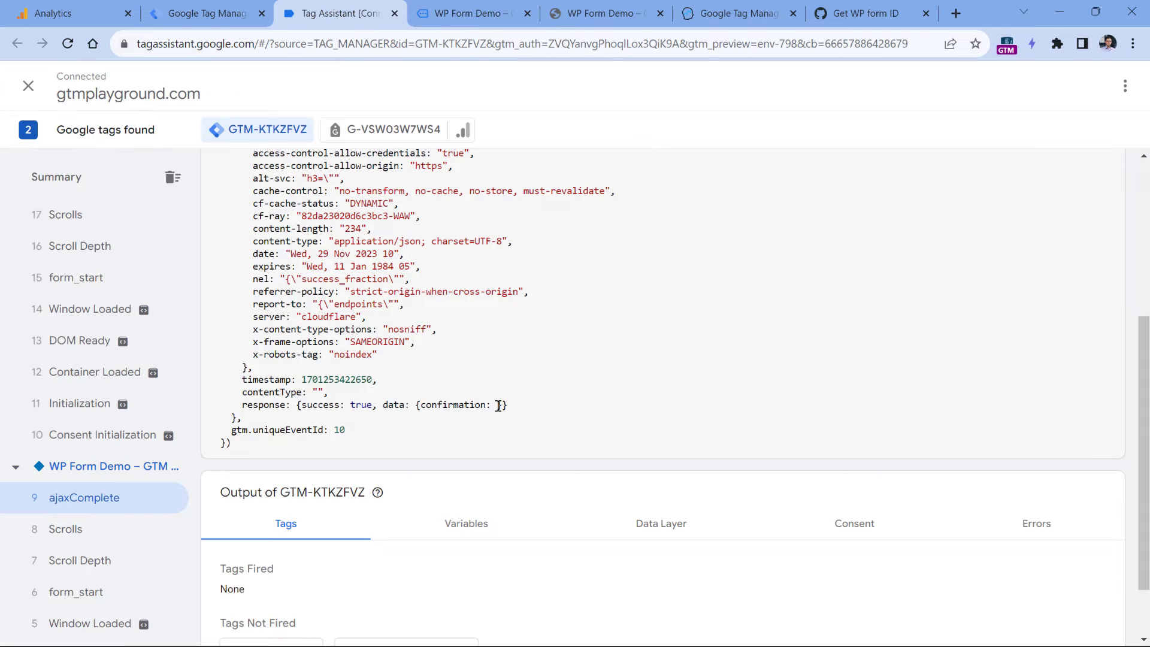
left_click(472, 15)
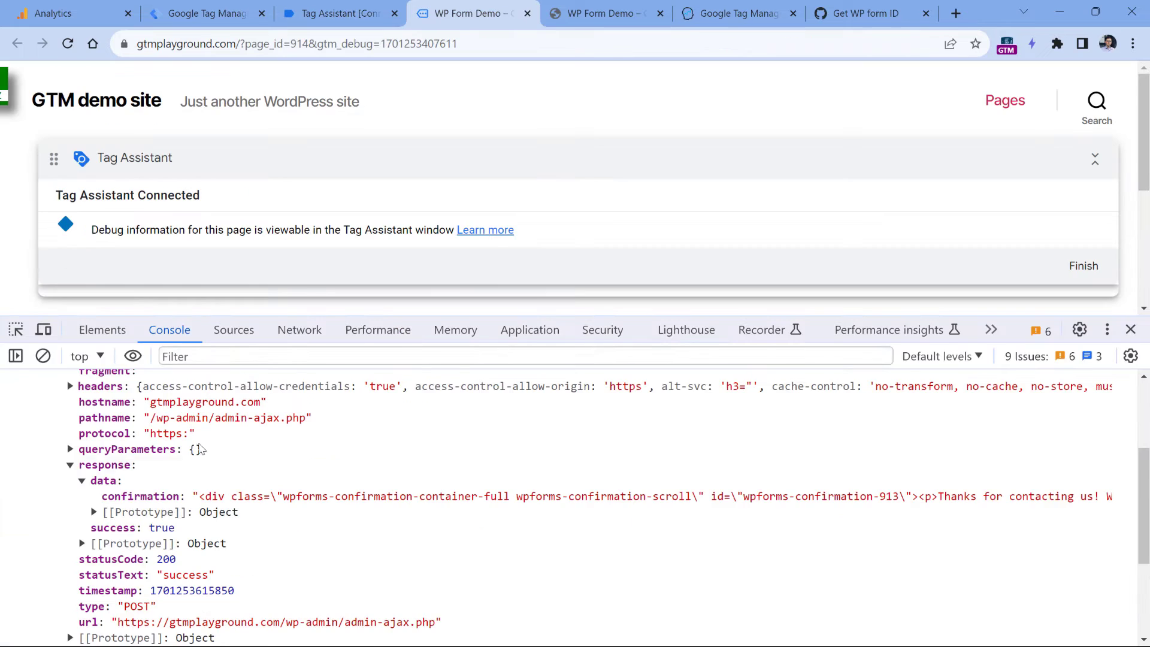
left_click(305, 7)
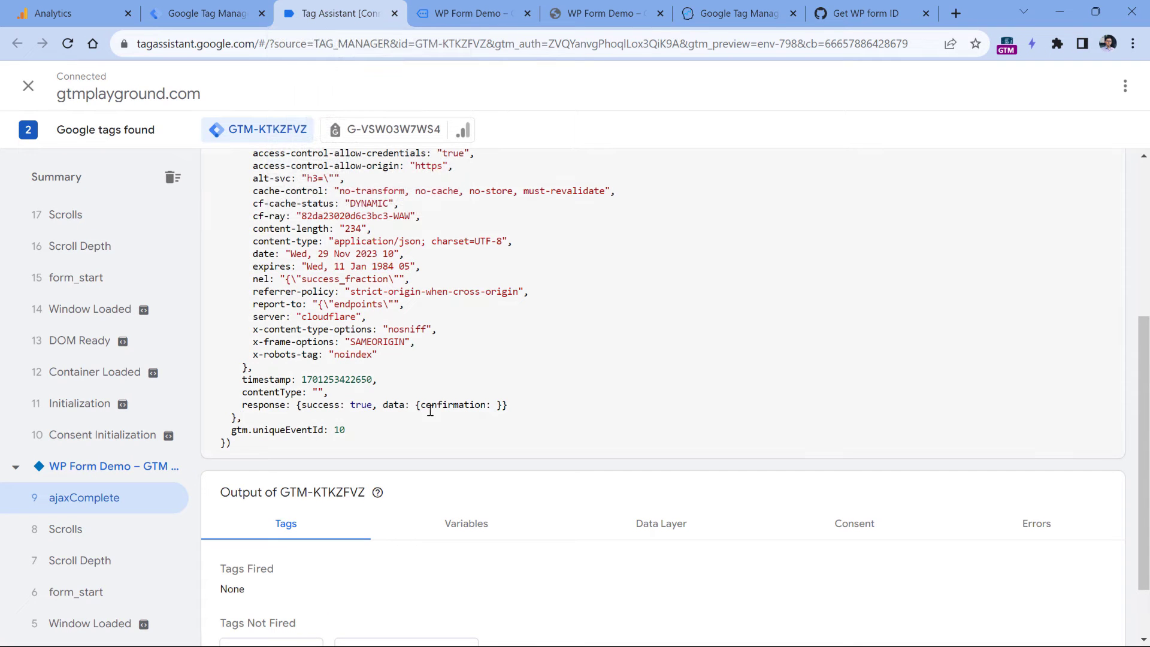
Switch to Google Tag Manager and create a new user-defined variable of type Data Layer Variable.
left_click(201, 17)
left_click(68, 352)
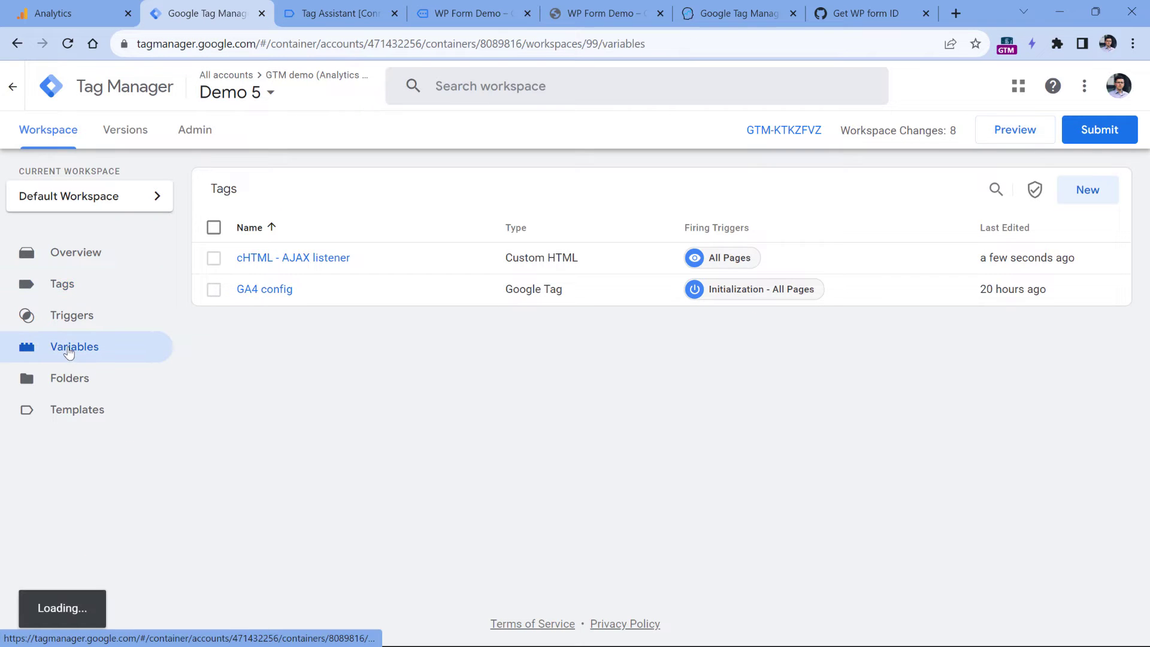
scroll(898, 449, "down", 4)
left_click(1086, 468)
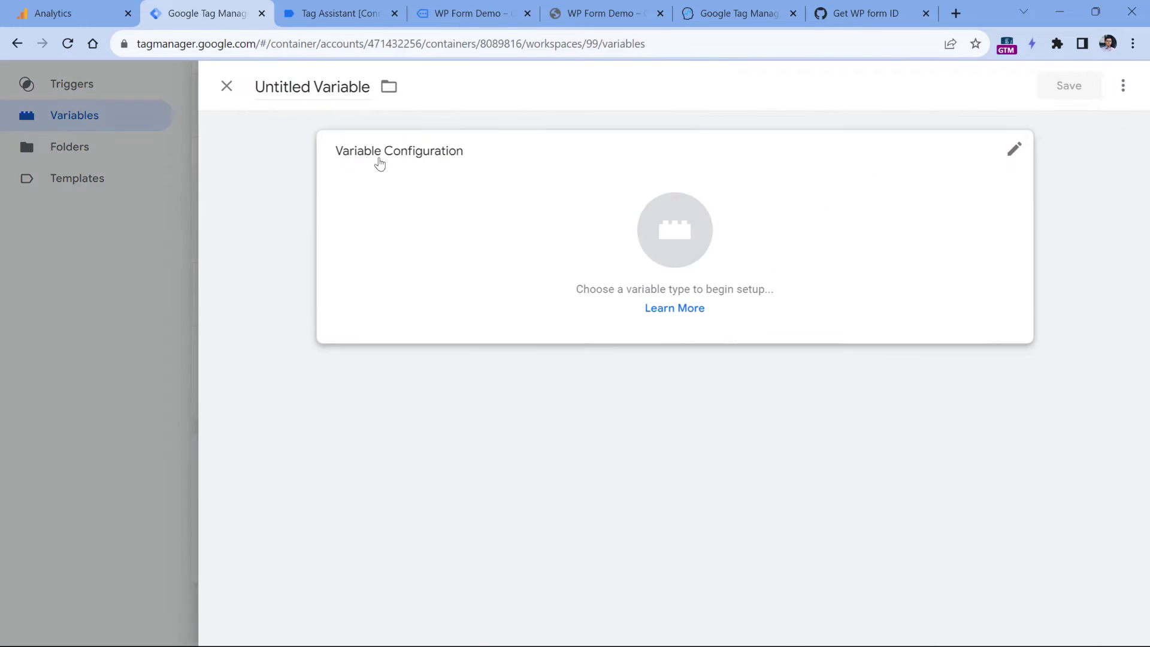
left_click(379, 163)
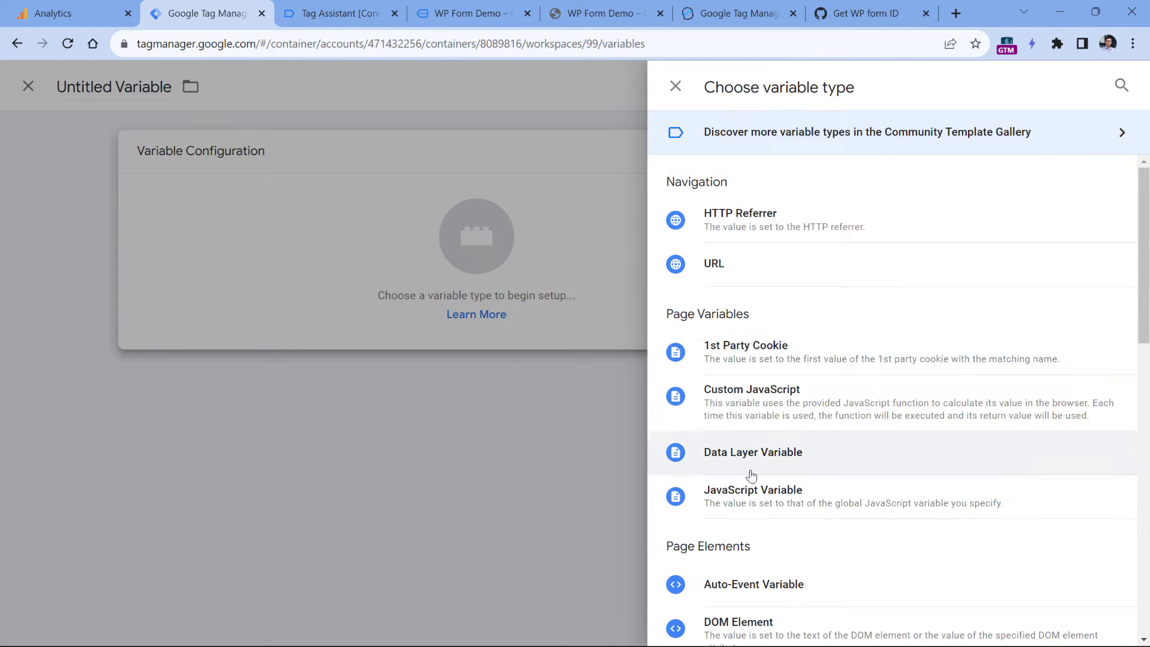
left_click(754, 456)
left_click(401, 309)
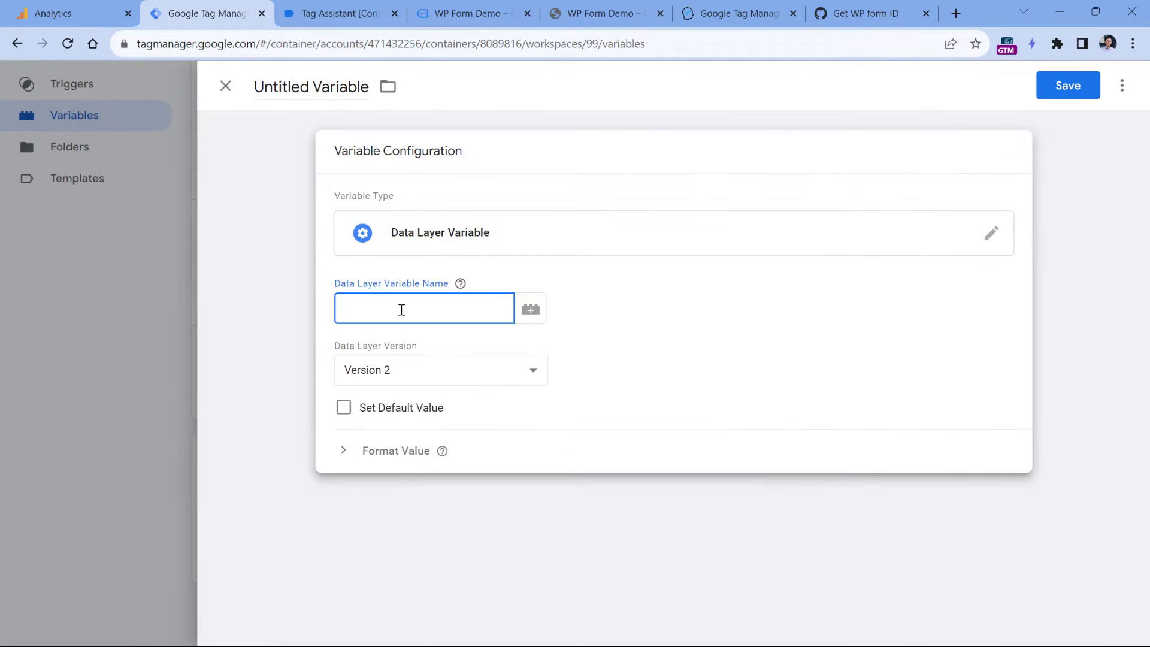
Switch to Tag Assistant and trace the key path from attributes through response and data to confirmation in the ajaxComplete API call.
left_click(339, 13)
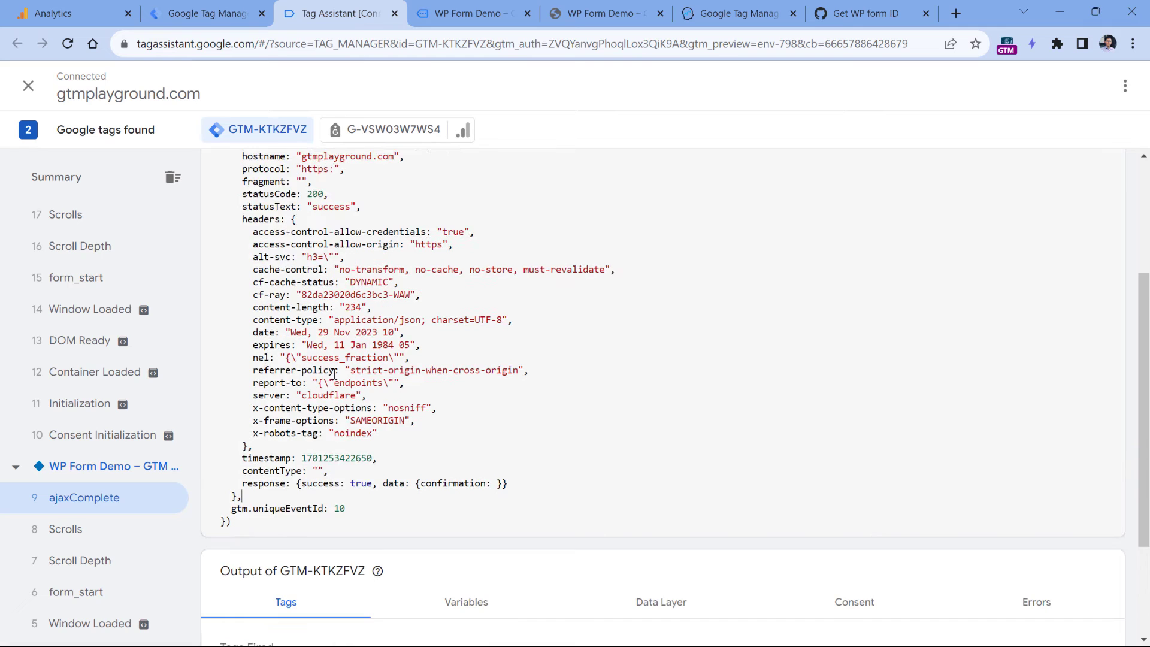
double_click(456, 483)
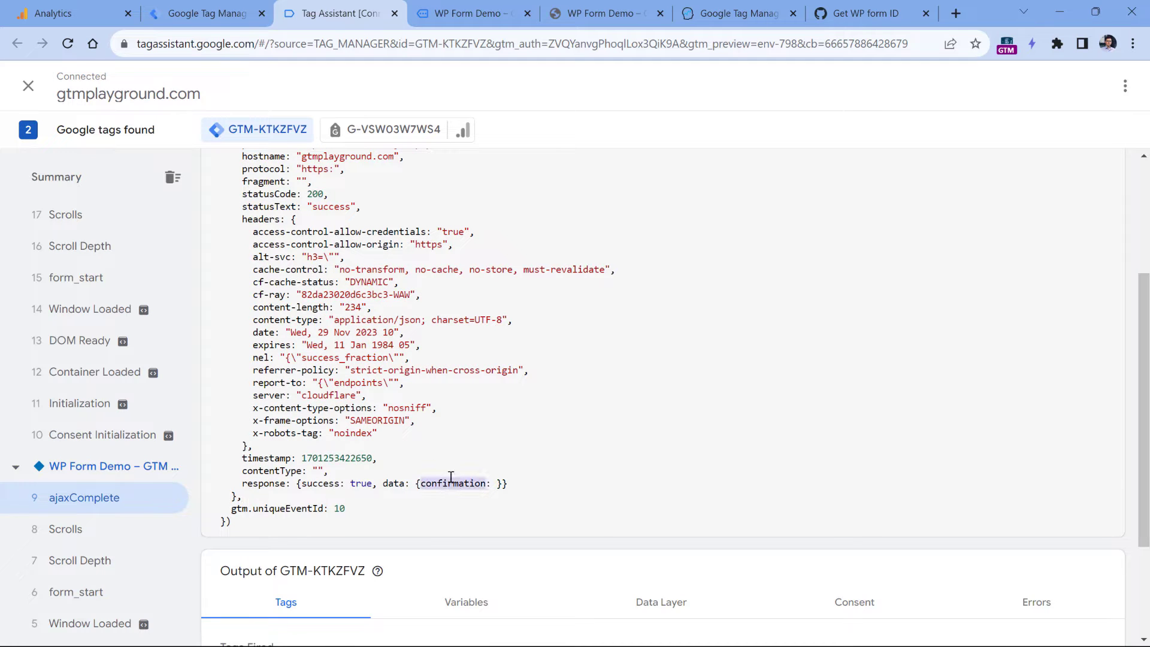
scroll(452, 479, "up", 3)
double_click(253, 250)
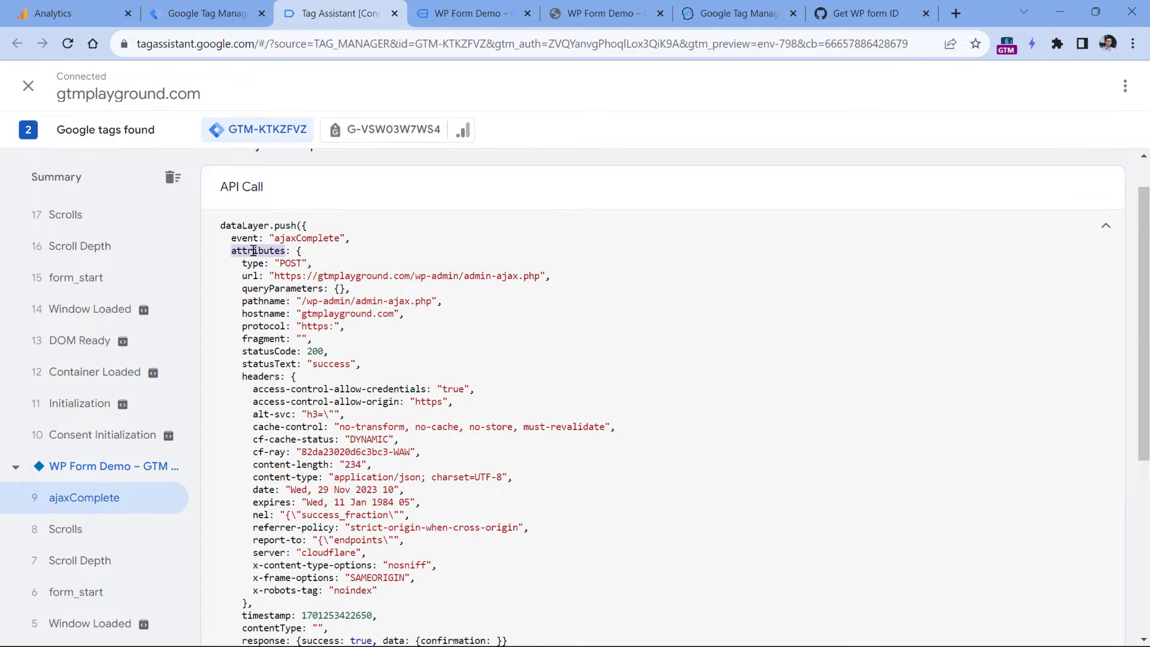
scroll(252, 250, "down", 1)
double_click(264, 563)
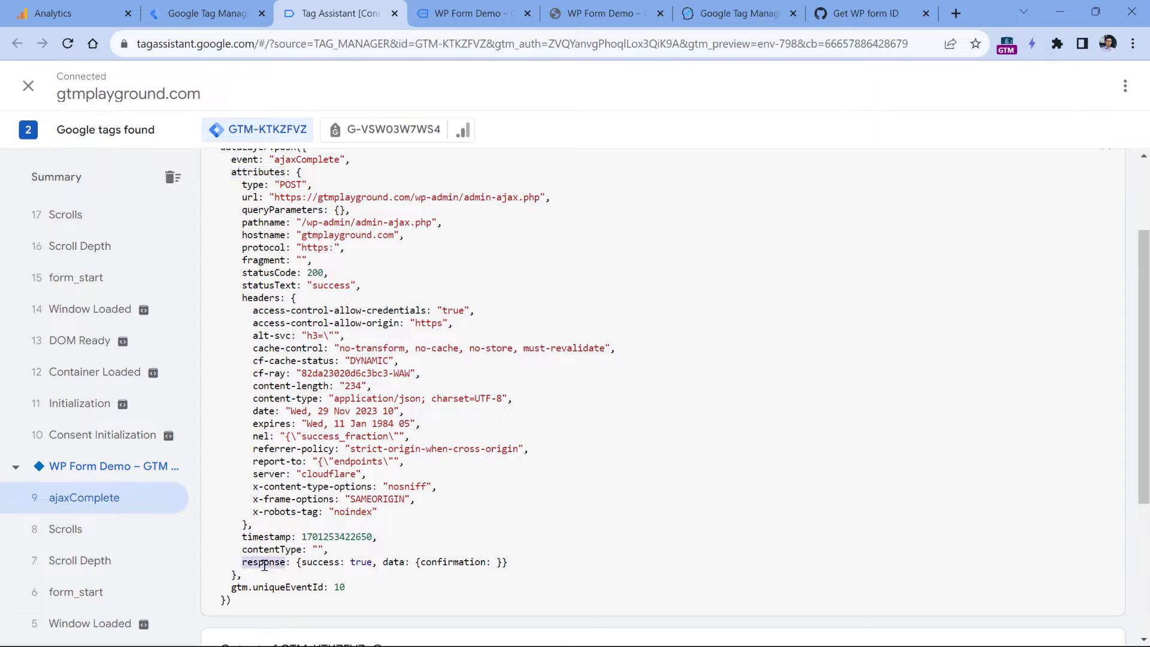
double_click(393, 563)
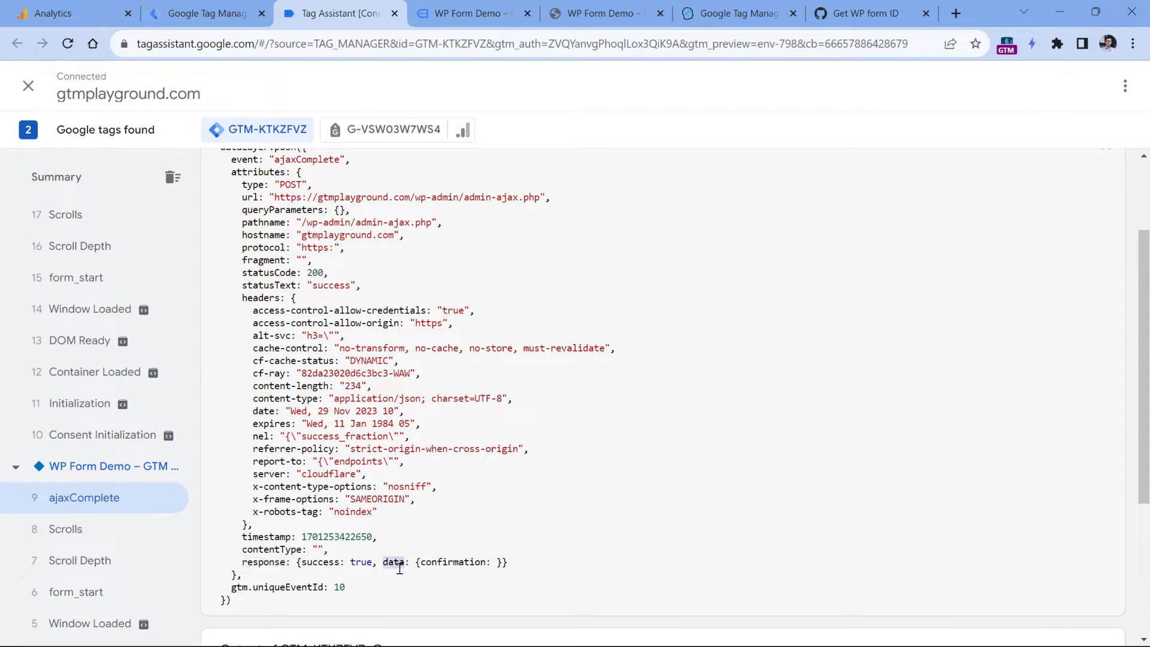
double_click(454, 563)
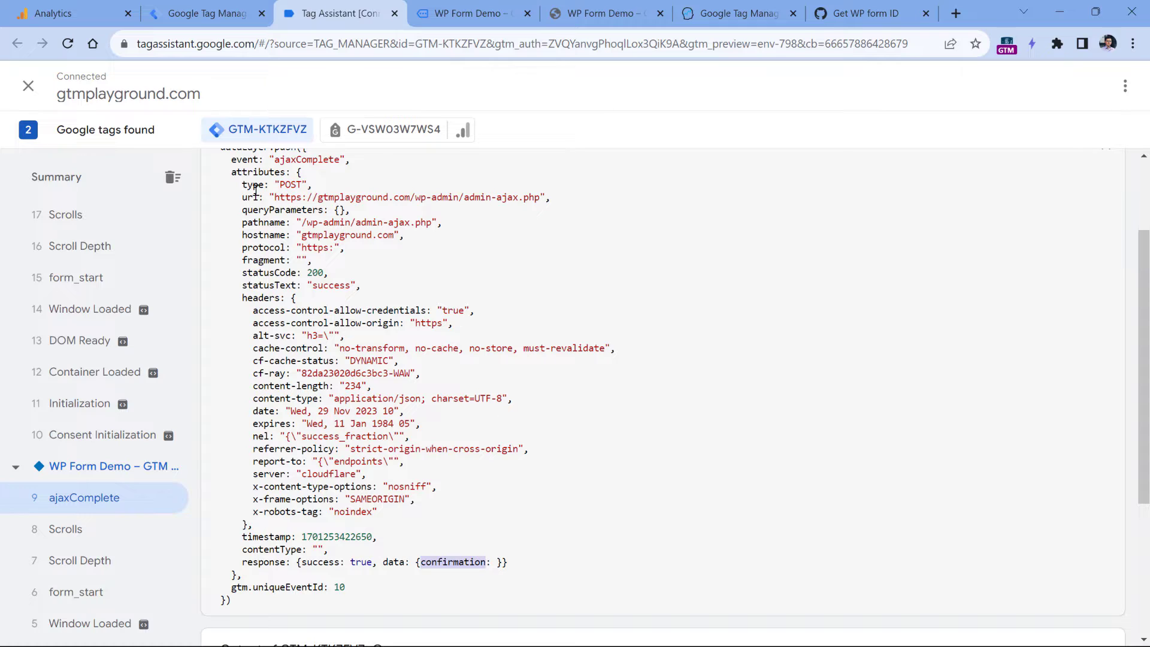
Return to Google Tag Manager and set the Data Layer Variable Name to attributes.response.data.confirmation.
key("ctrl+shift+Tab")
type("attributes")
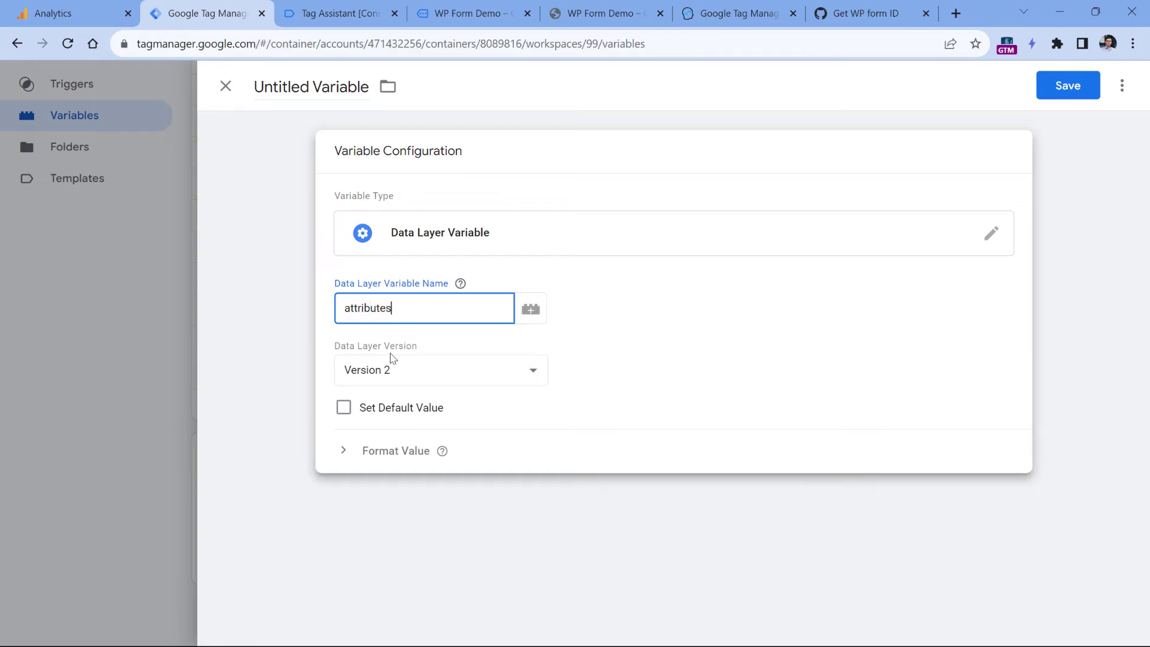
type(".response.")
key("ctrl+Tab")
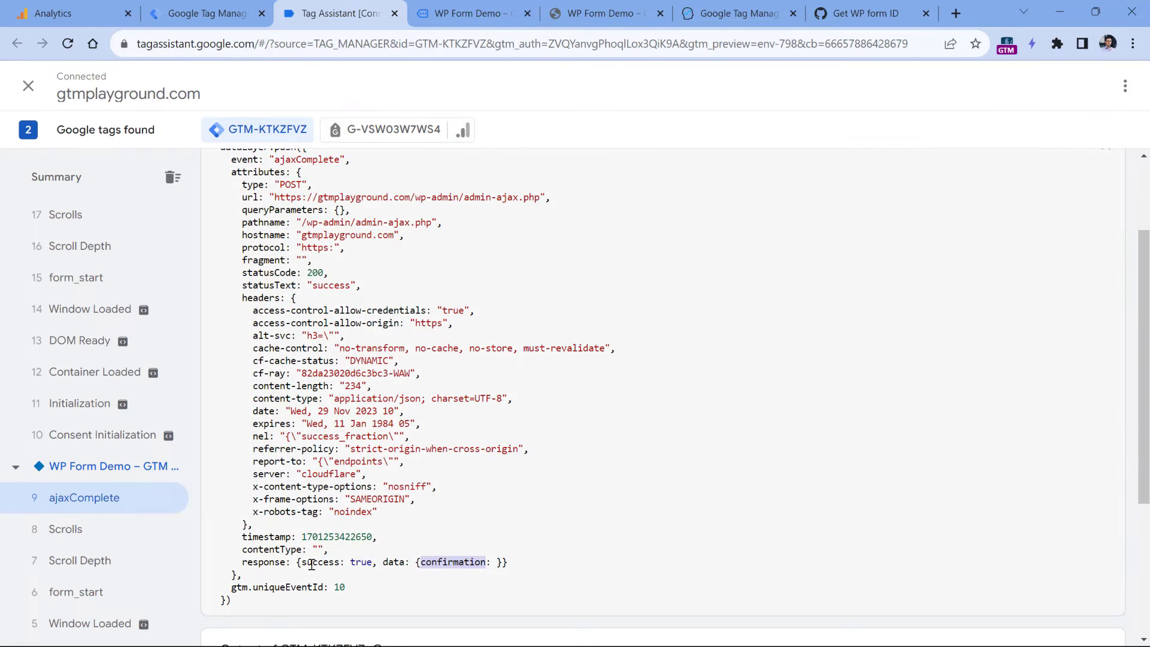
key("ctrl+shift+Tab")
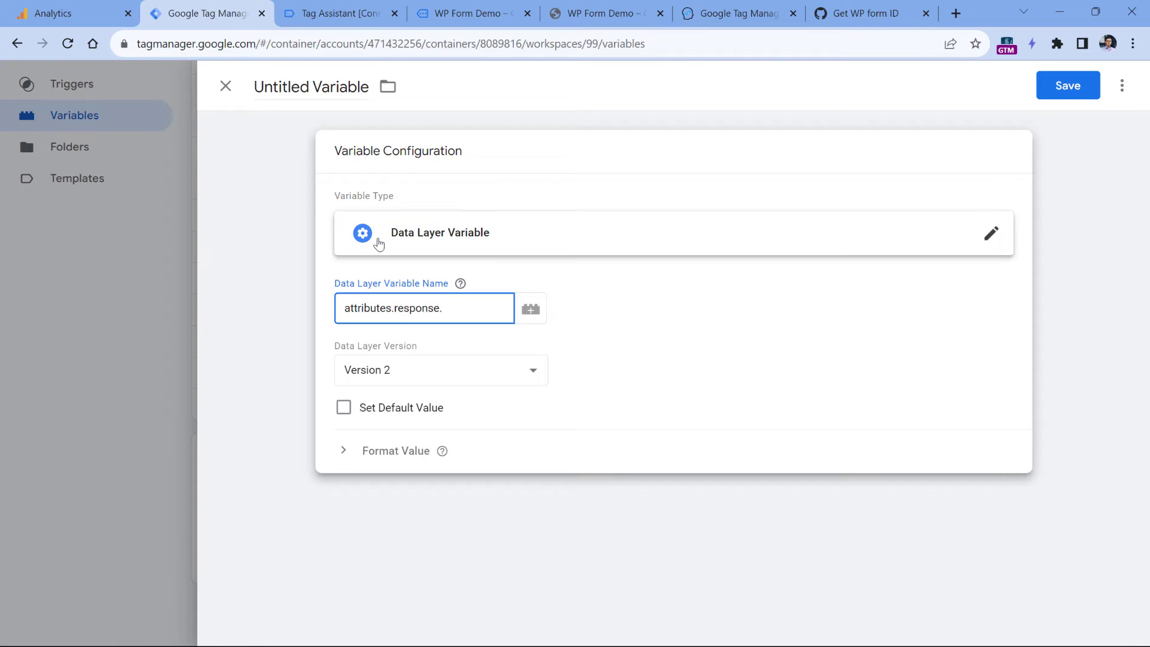
type("ta.confirmation")
key("Tab")
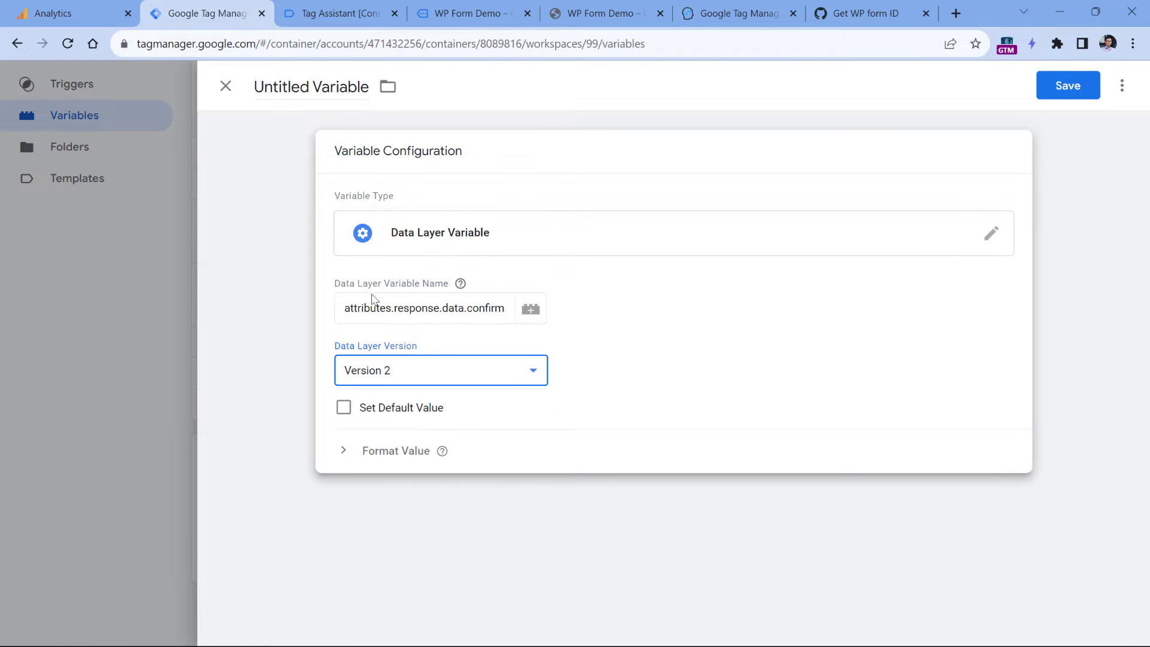
Name the variable "dlv - attributes.response.data.confirmation", reusing the copied key path, and save it.
triple_click(371, 303)
key("ctrl+c")
left_click(316, 96)
key("ctrl+a")
type("dlv -")
key("ctrl+v")
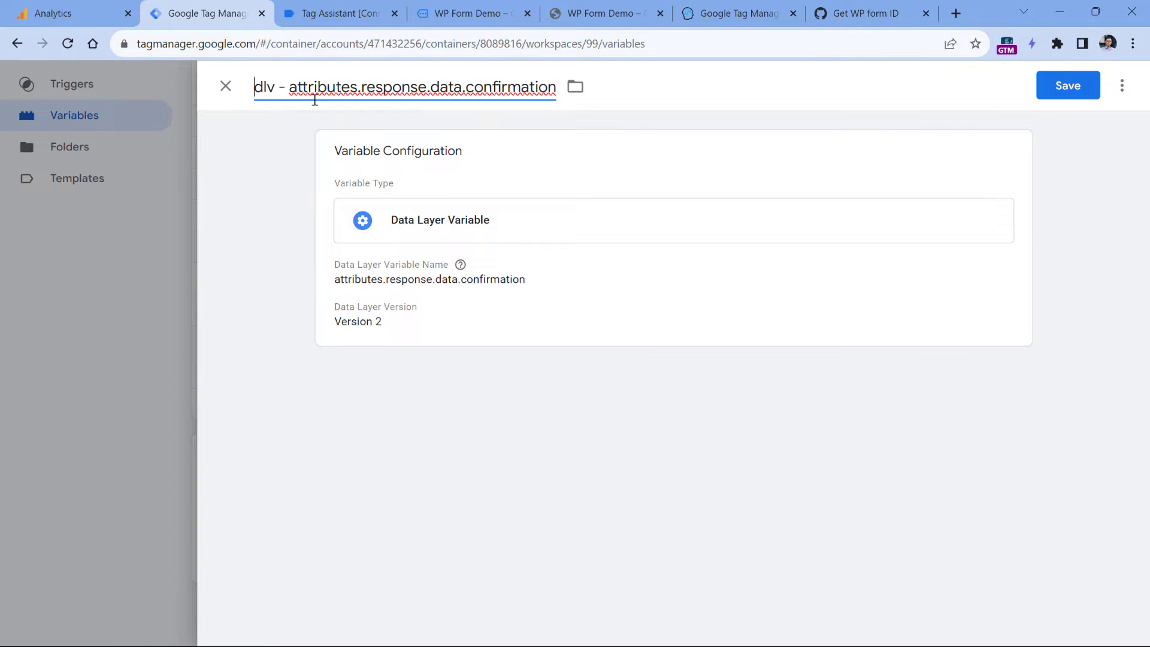
left_click(1055, 95)
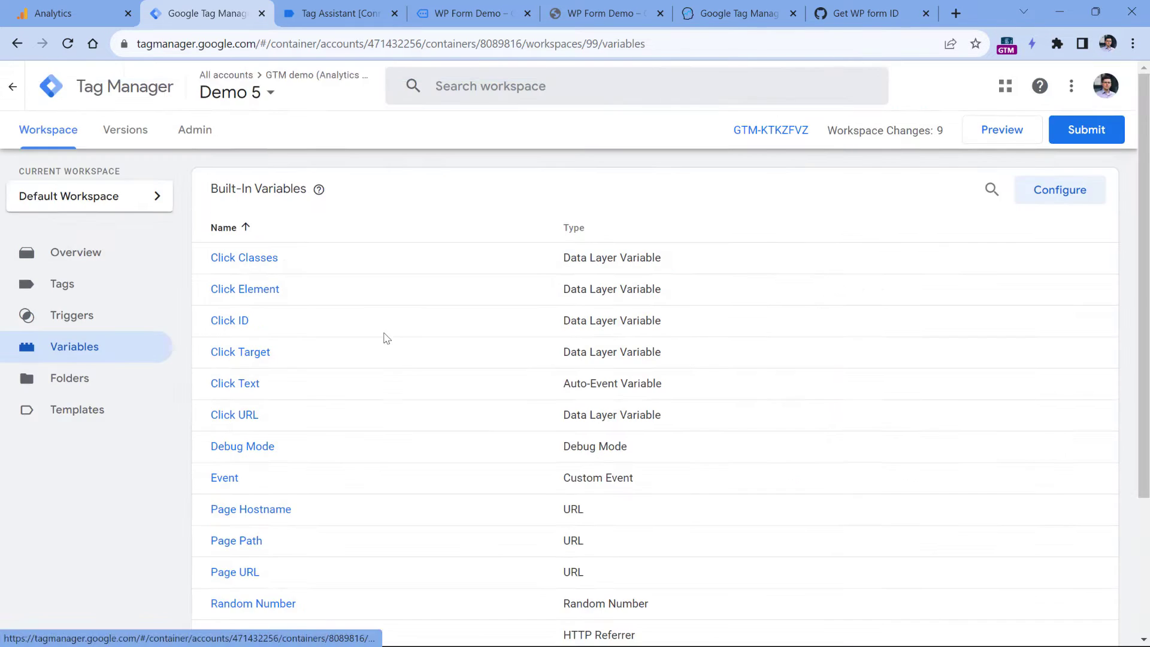
Start a new preview session of the container on the WP Form Demo page.
scroll(352, 575, "down", 3)
scroll(470, 317, "up", 3)
left_click(1001, 129)
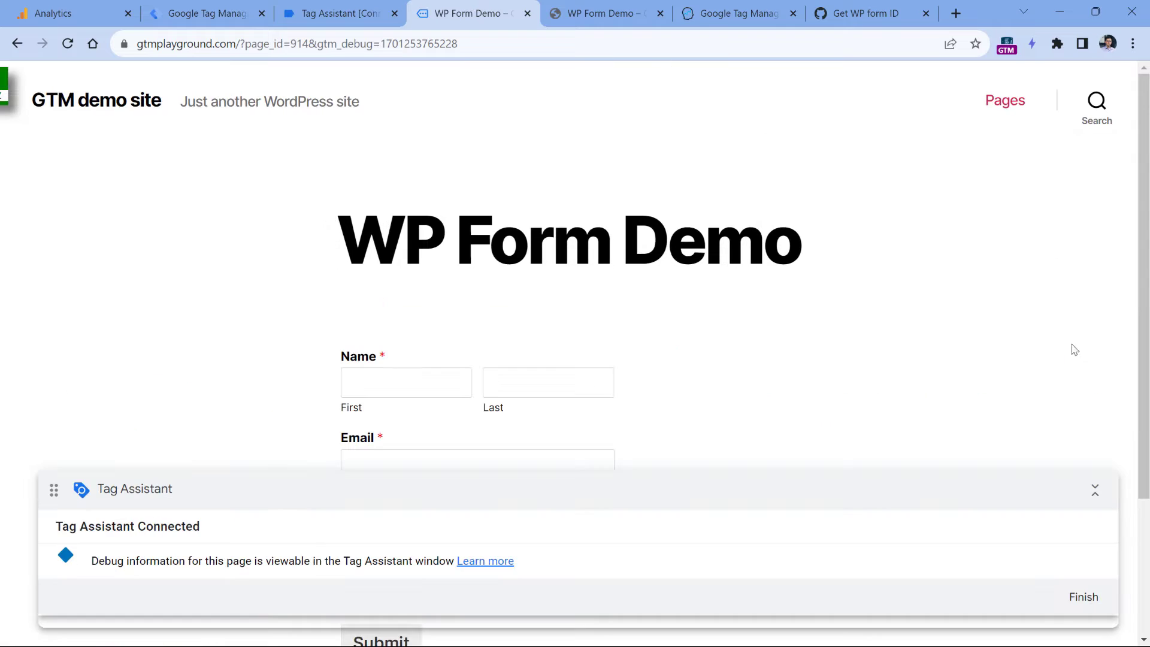
Fill in the demo form's first name, last name and e-mail address with test data.
left_click(413, 381)
type("asd")
left_click(534, 390)
type("asd")
scroll(439, 365, "down", 3)
left_click(400, 310)
type("asd")
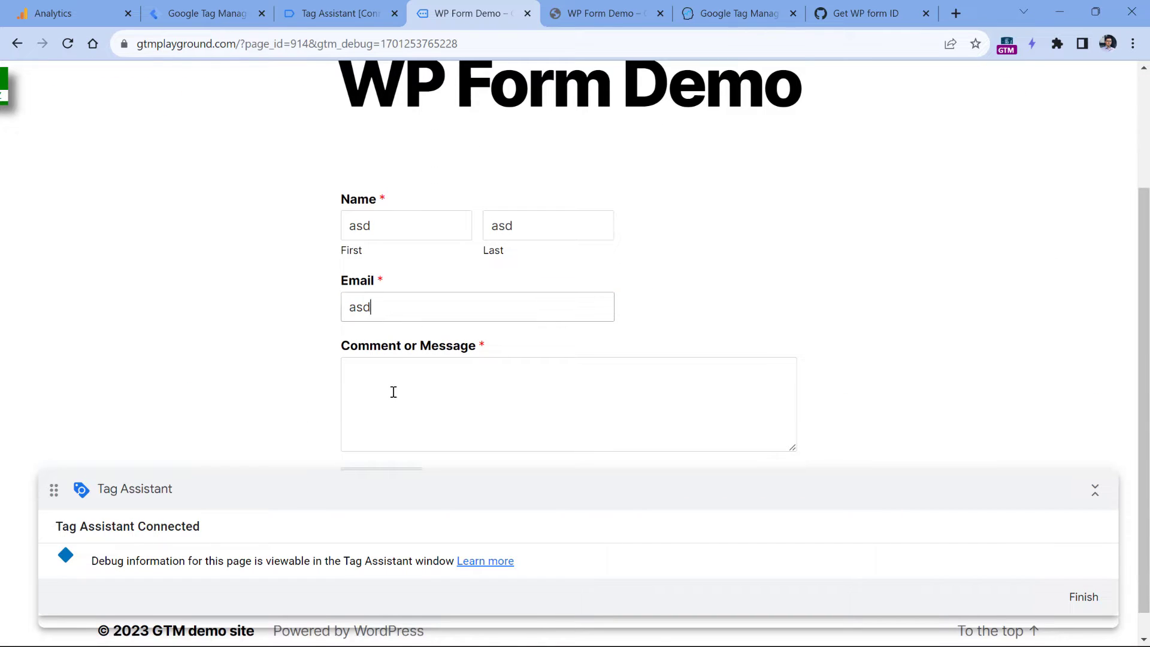
left_click(393, 389)
left_click(385, 310)
type("@asd.com")
Enter "asdasd" as the comment or message and submit the demo form.
left_click(395, 377)
type("asdasd")
scroll(392, 455, "down", 1)
left_click(381, 456)
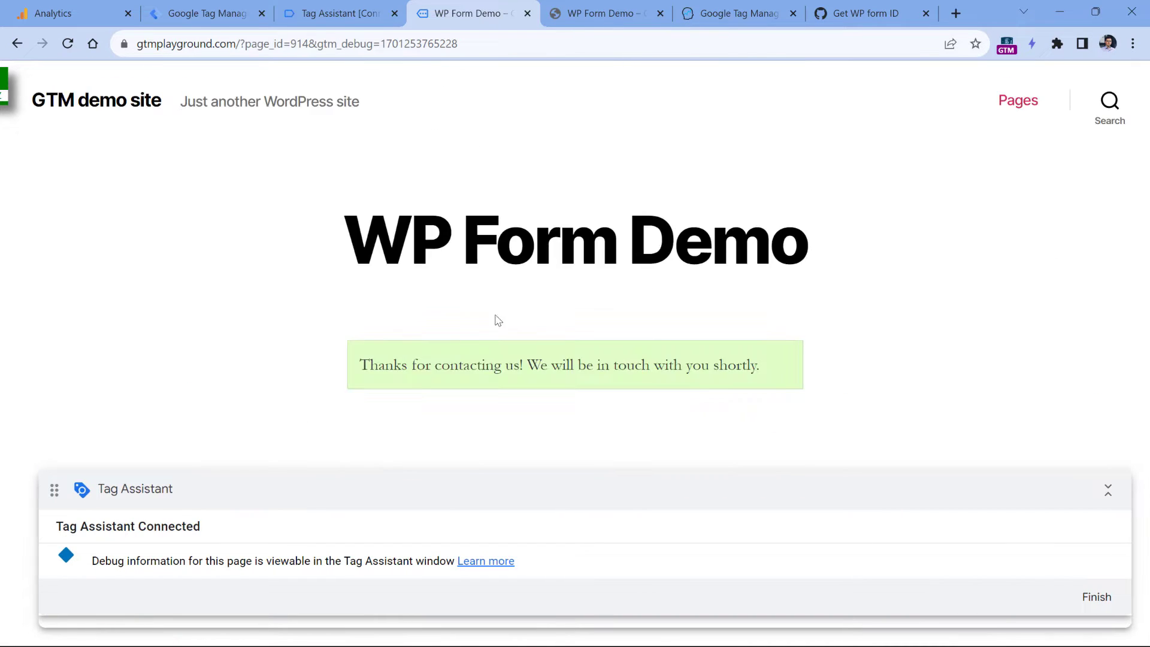
Switch to Tag Assistant and examine the confirmation variable's value among the variables of the ajaxComplete event.
left_click(340, 13)
left_click(574, 361)
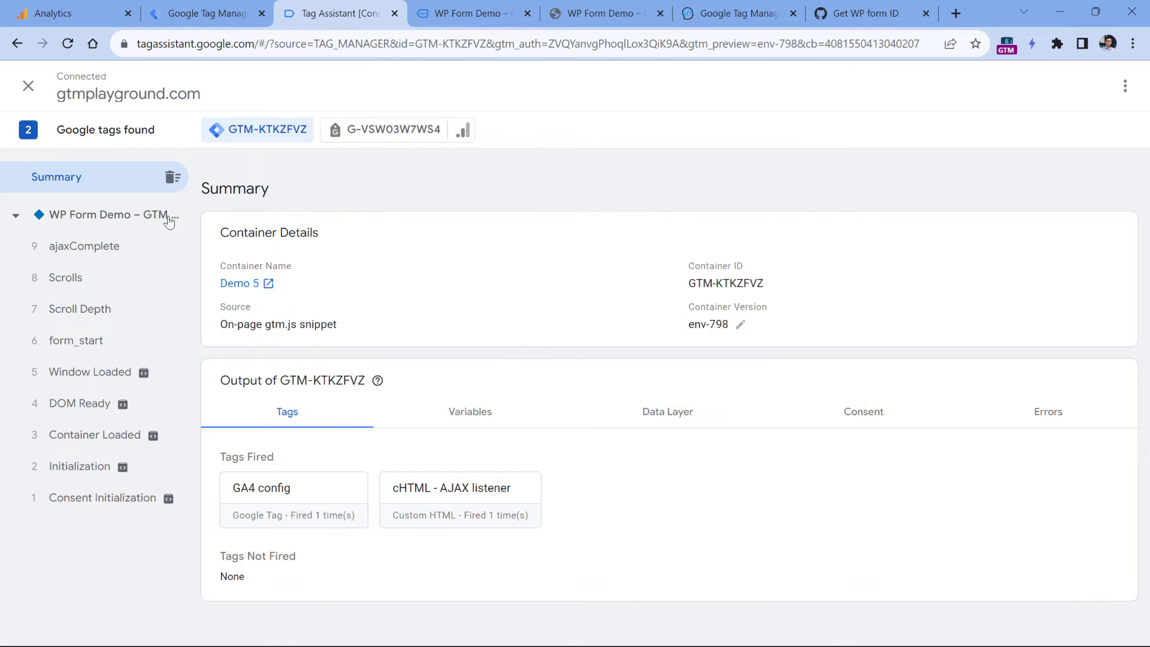
left_click(84, 254)
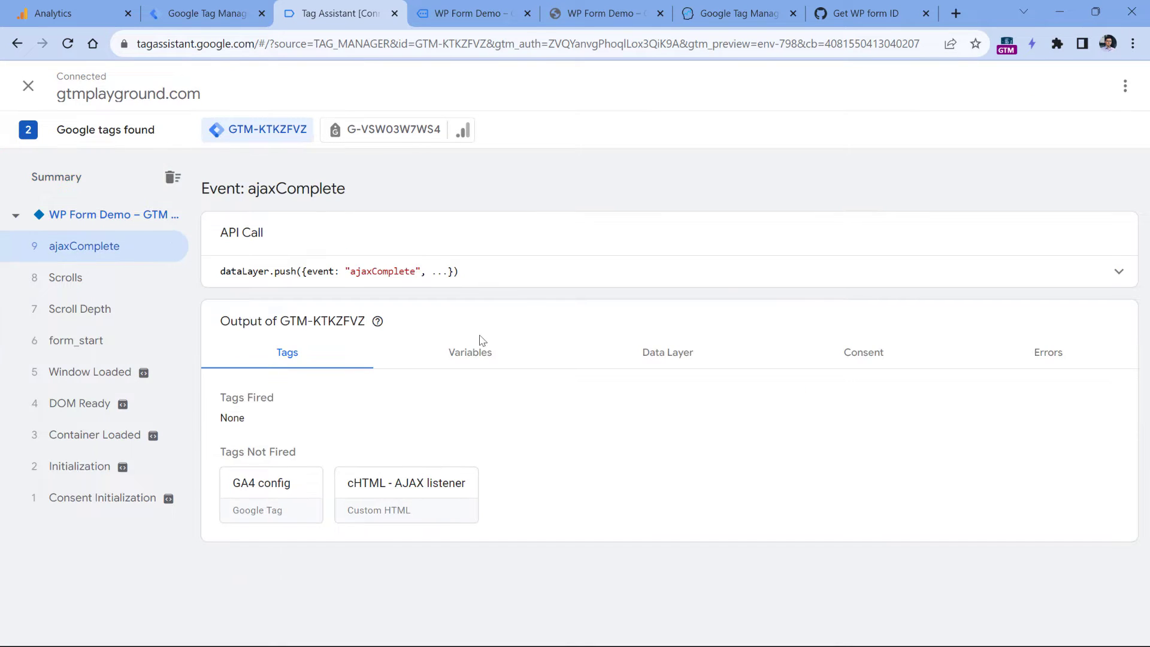
left_click(460, 362)
scroll(469, 337, "down", 4)
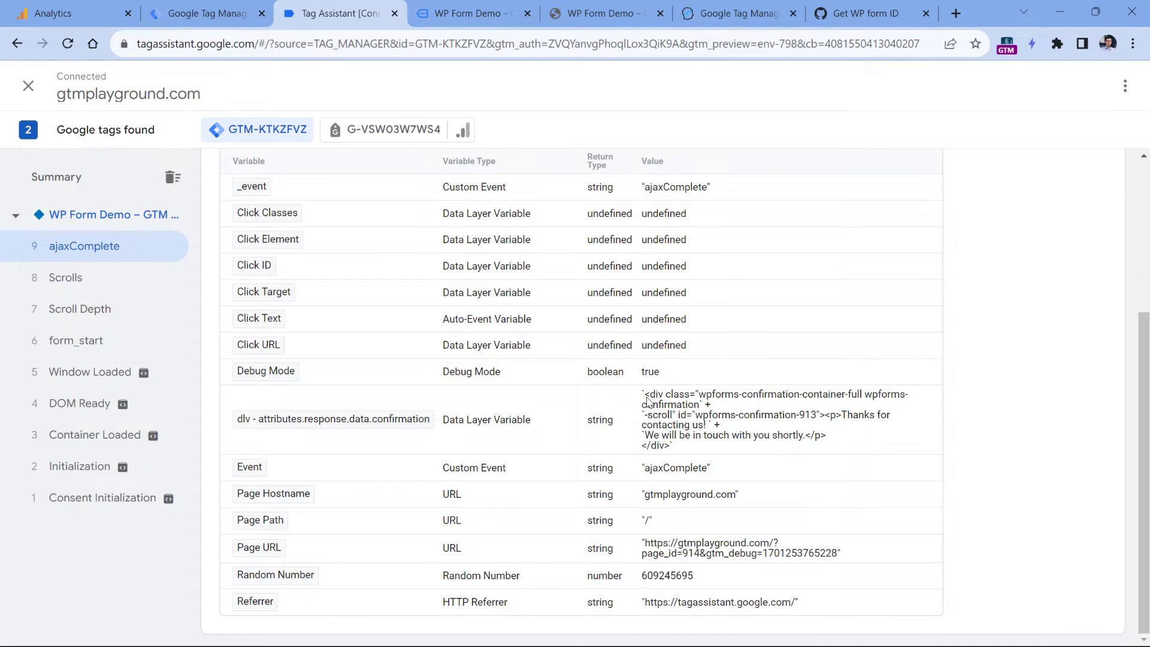
left_click_drag(646, 398, 669, 447)
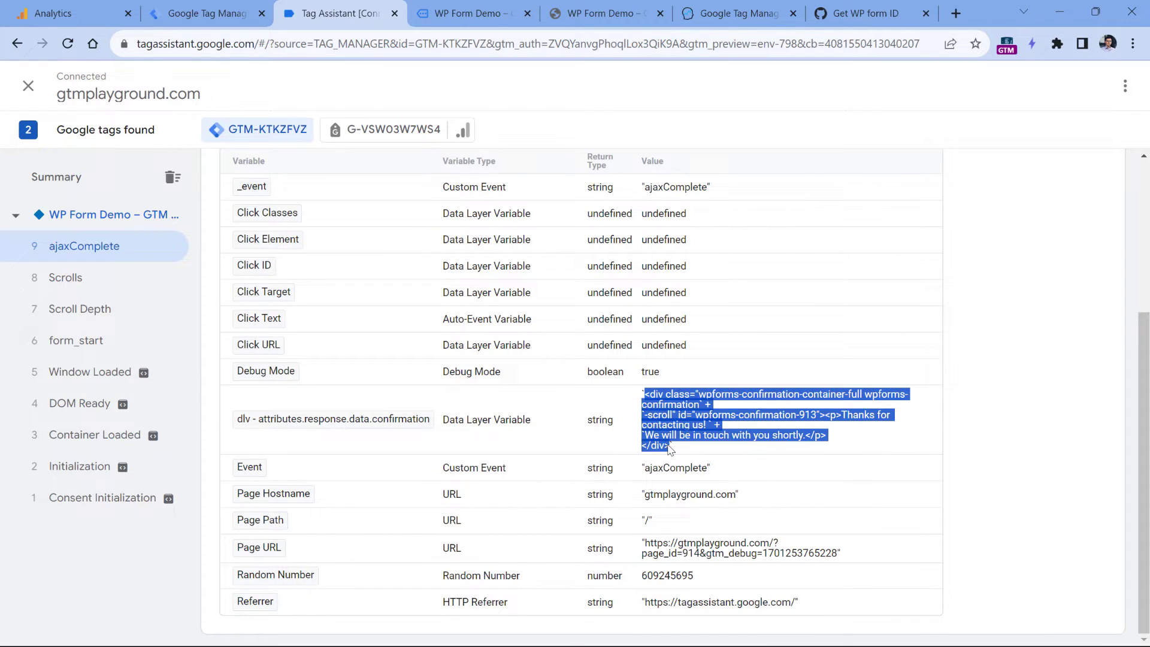
left_click(669, 448)
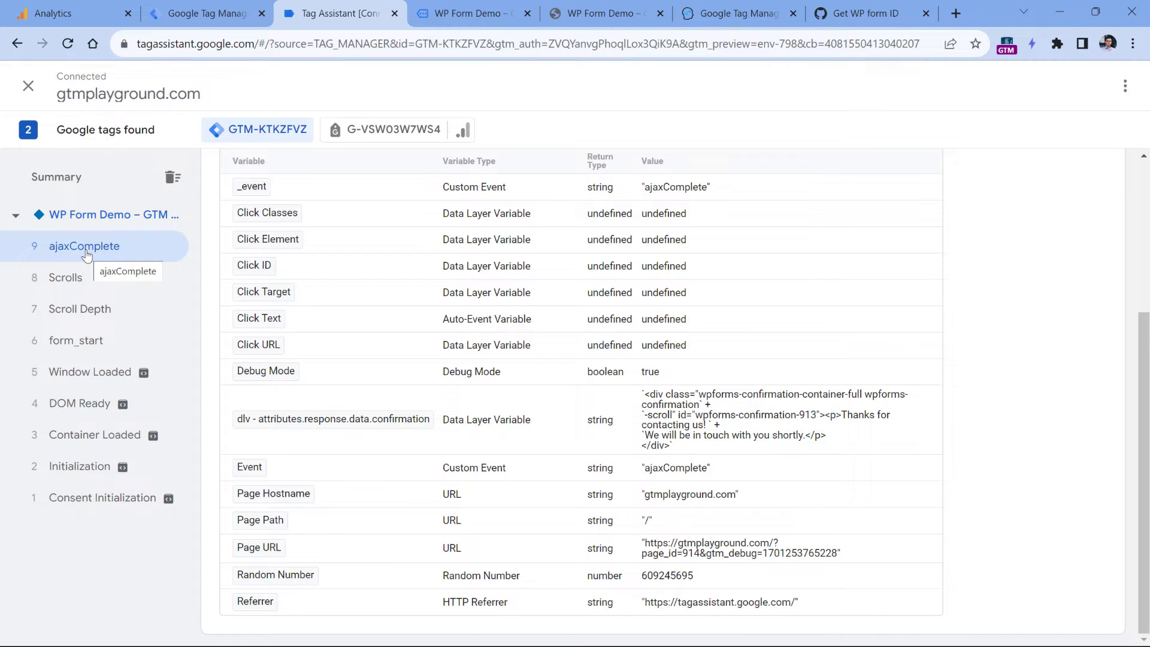
In Google Tag Manager, create a new Custom Event trigger with the event name ajaxComplete.
left_click(208, 6)
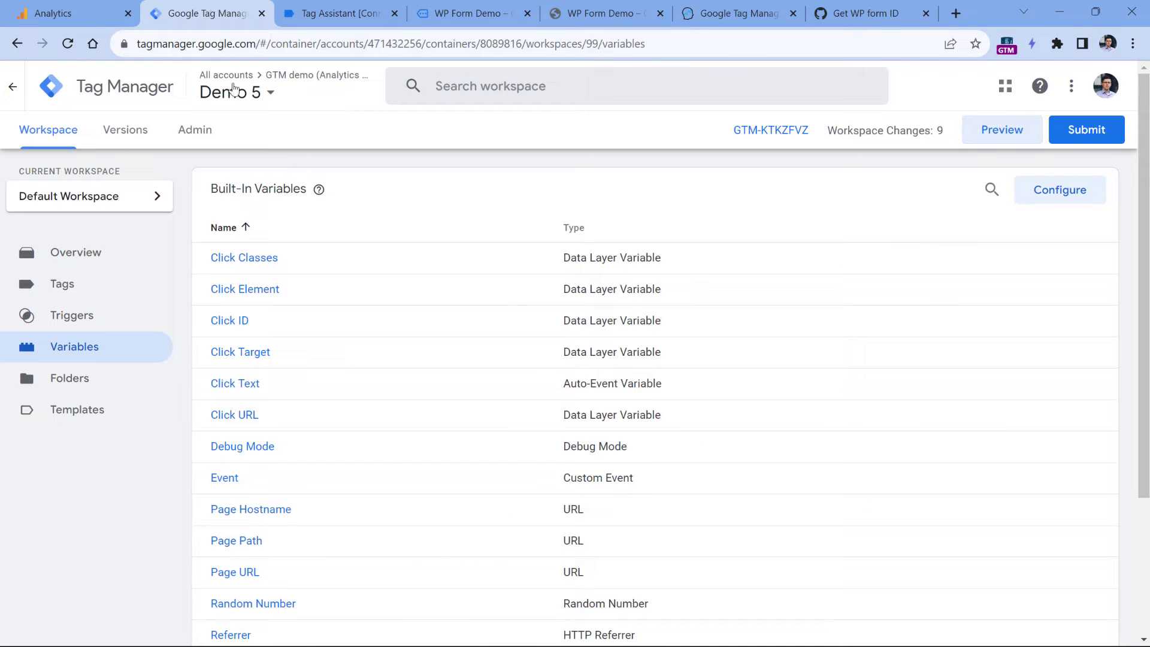
left_click(73, 320)
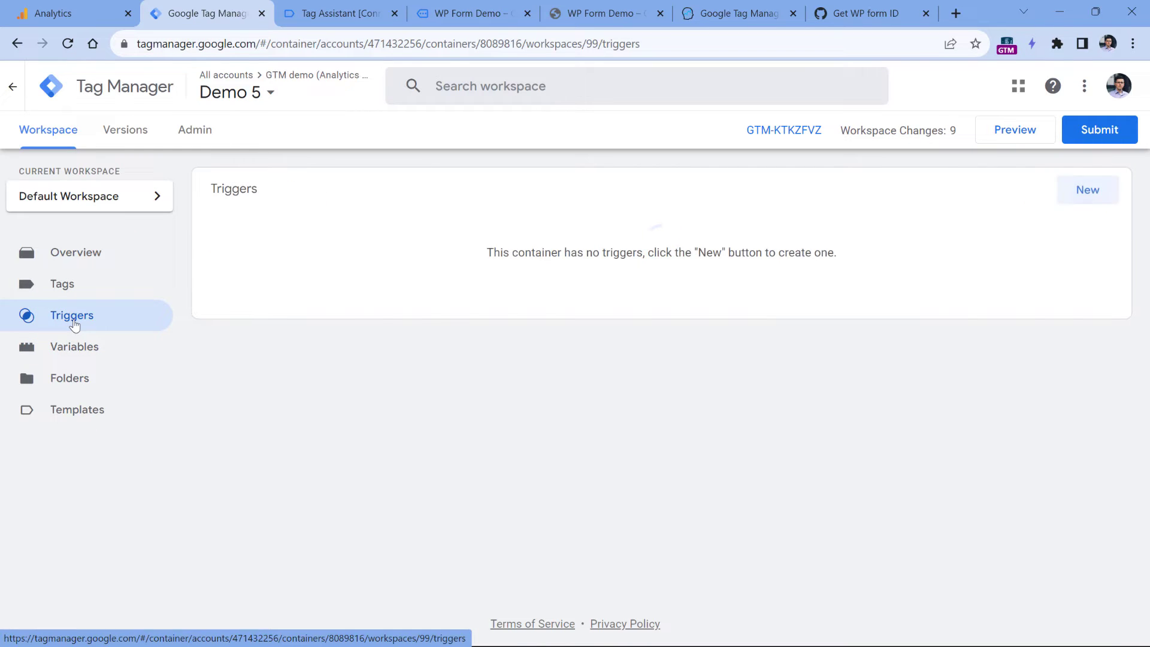
left_click(1086, 191)
left_click(408, 220)
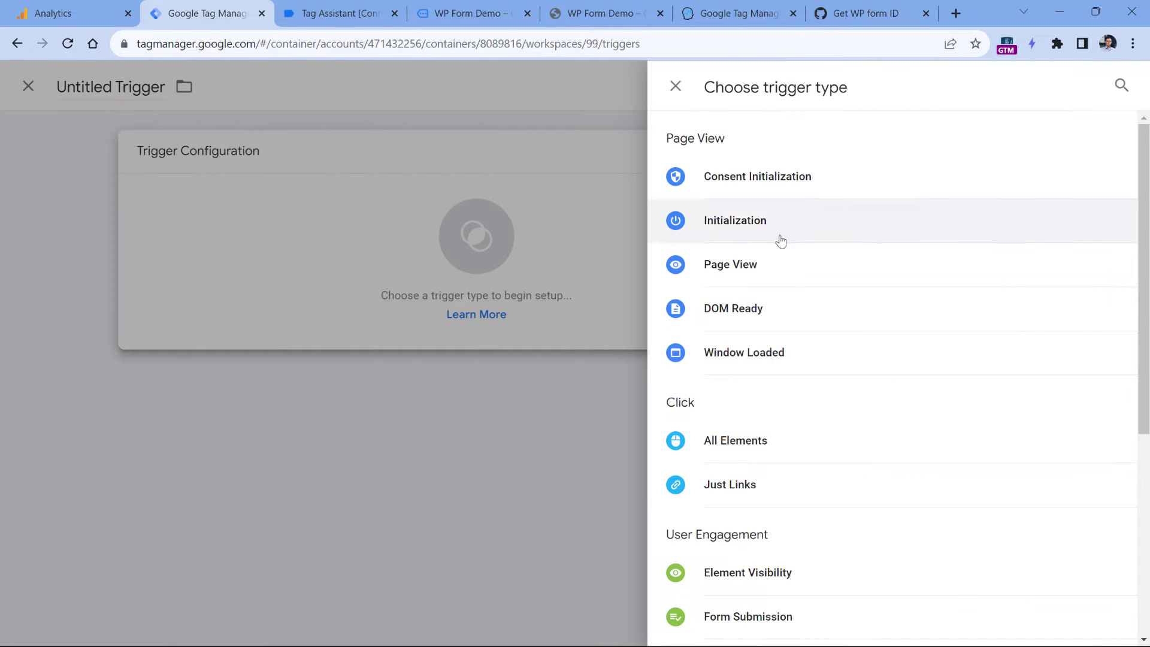
scroll(778, 239, "down", 5)
left_click(760, 447)
left_click(438, 310)
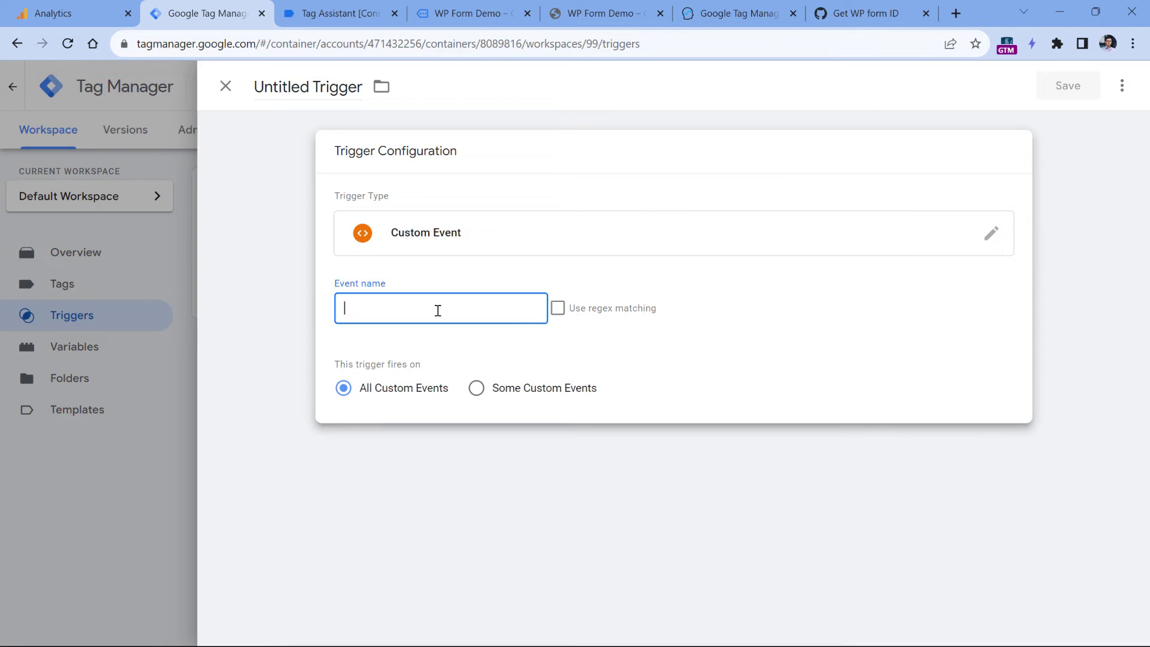
type("ajaxComplete")
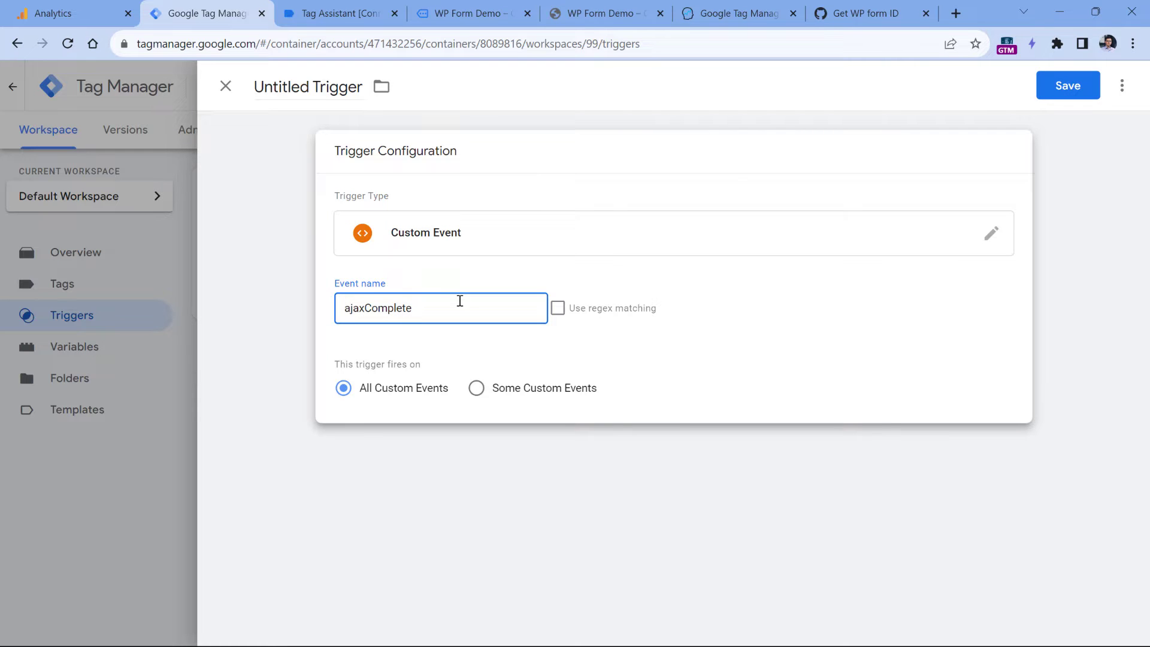
Copy the text "wpforms-confirmation" from the id in the confirmation variable's value in Tag Assistant.
left_click(335, 13)
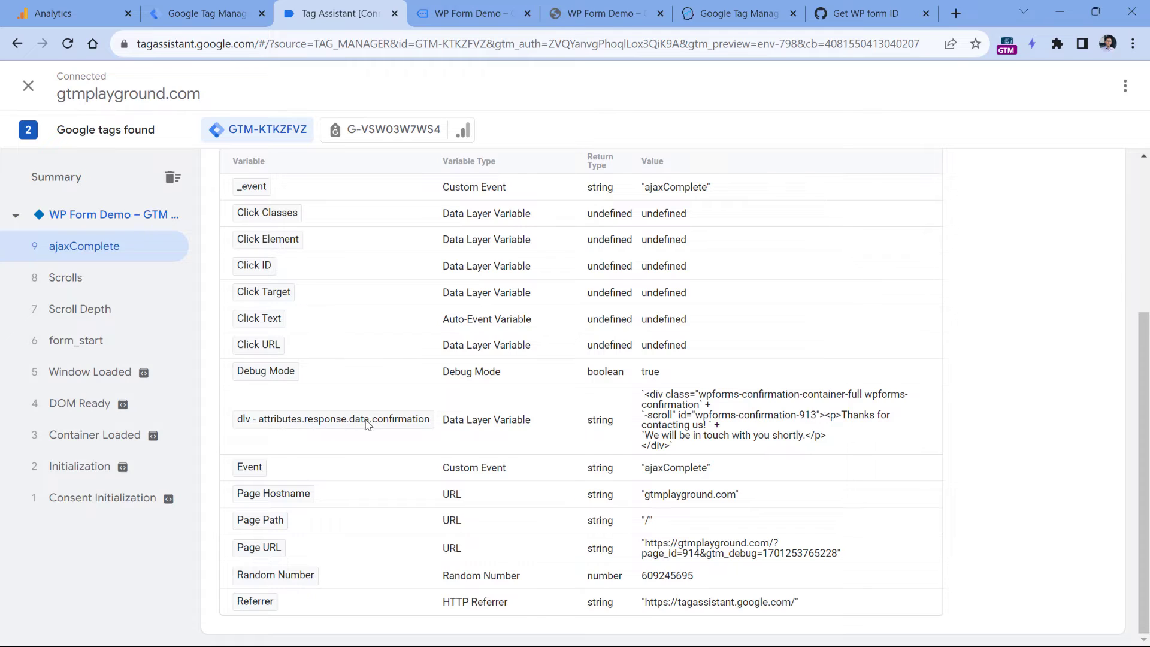
double_click(709, 415)
left_click(793, 422)
mouse_move(794, 422)
left_mouse_down()
mouse_move(714, 419)
mouse_move(792, 424)
left_mouse_up()
right_click(791, 424)
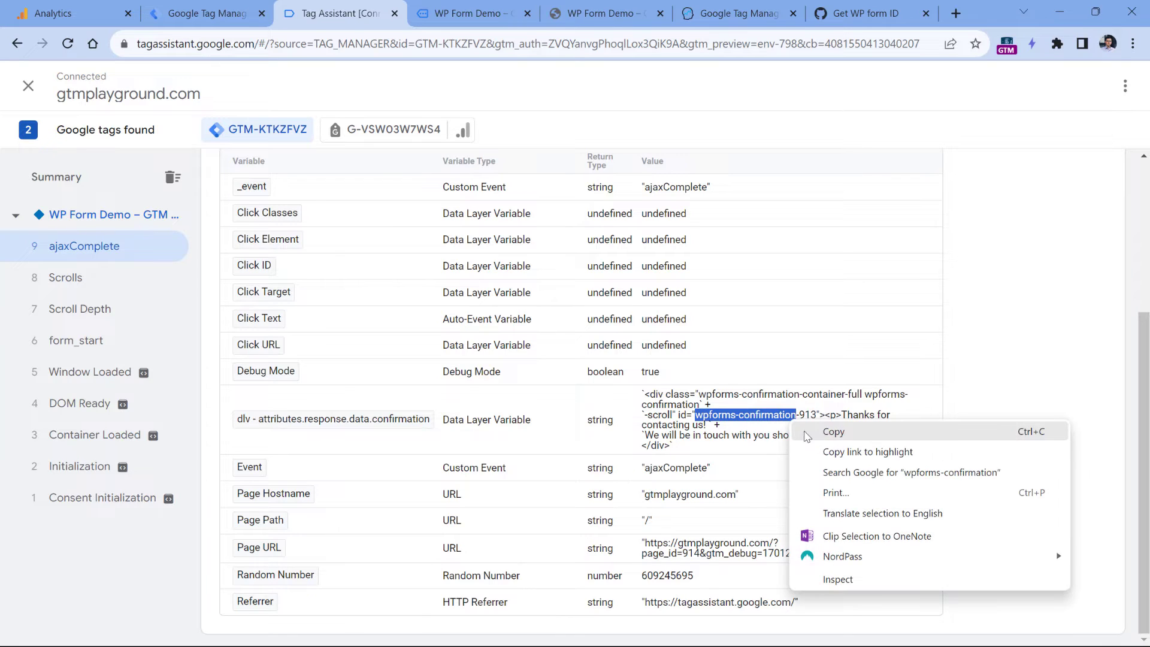
left_click(815, 432)
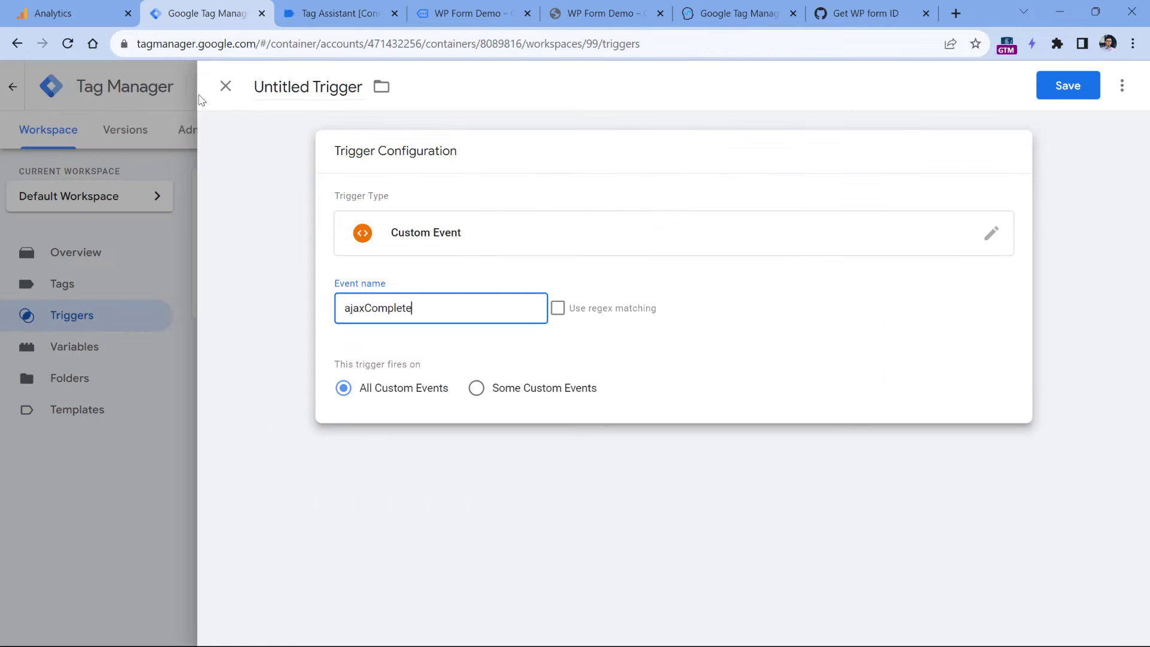
Limit the trigger to Some Custom Events where dlv - attributes.response.data.confirmation contains wpforms-confirmation.
left_click(477, 389)
left_click(437, 451)
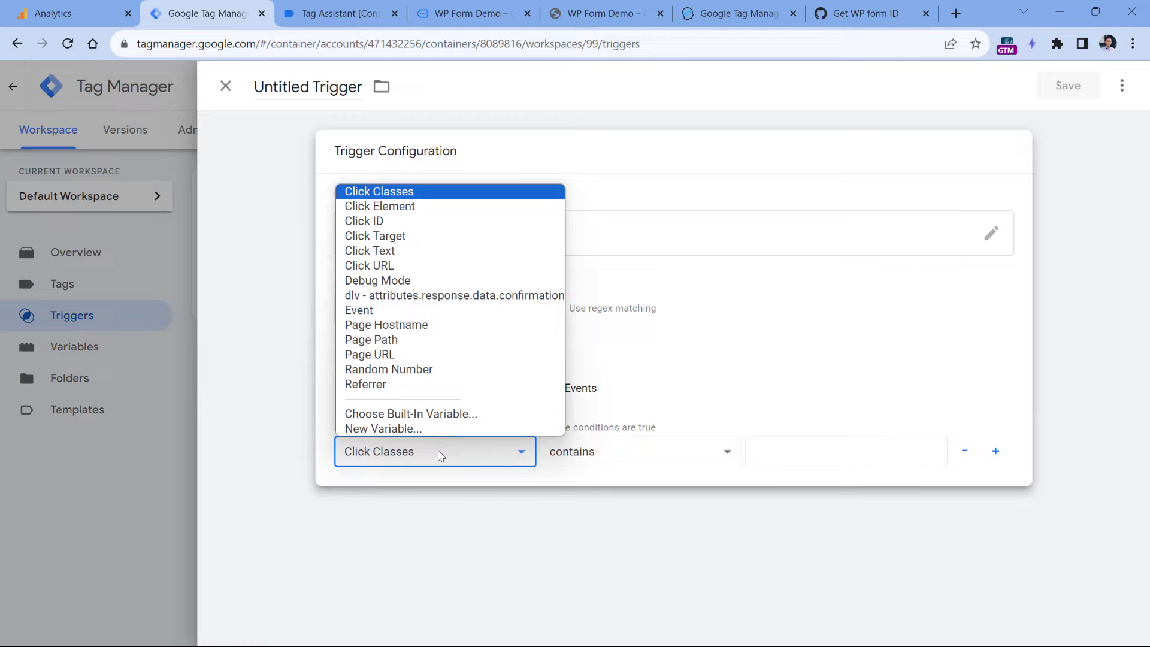
left_click(423, 296)
left_click(799, 454)
key("ctrl+v")
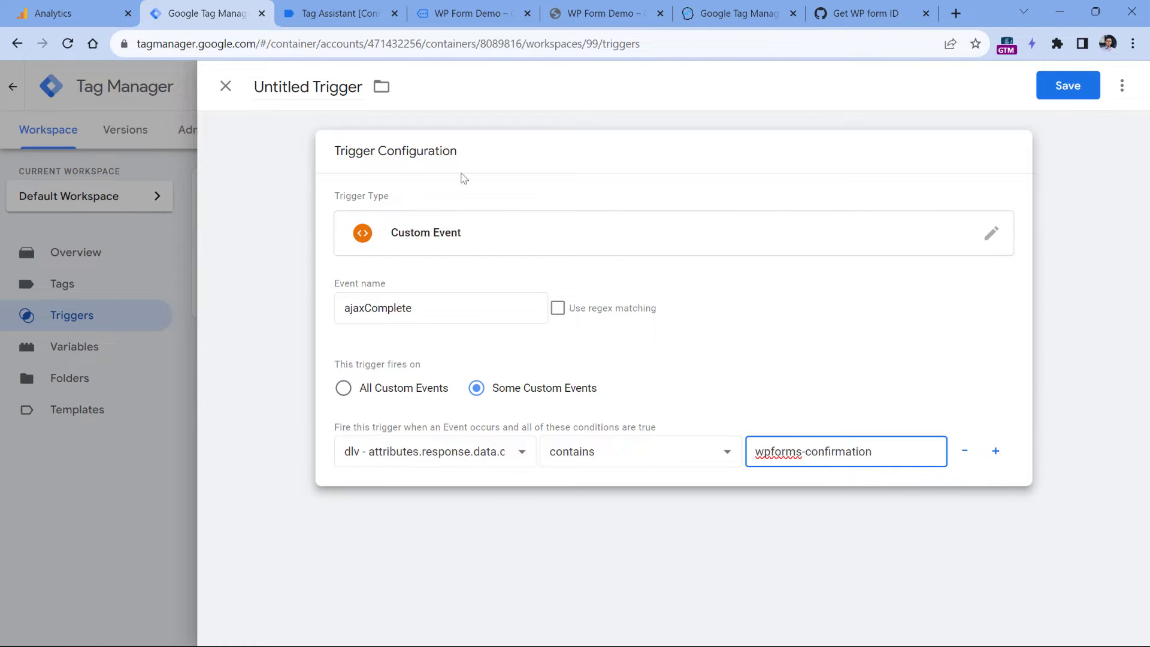
Name the trigger "custom - ajaxComplete - wpforms" and save it.
left_click(288, 88)
type("custom ")
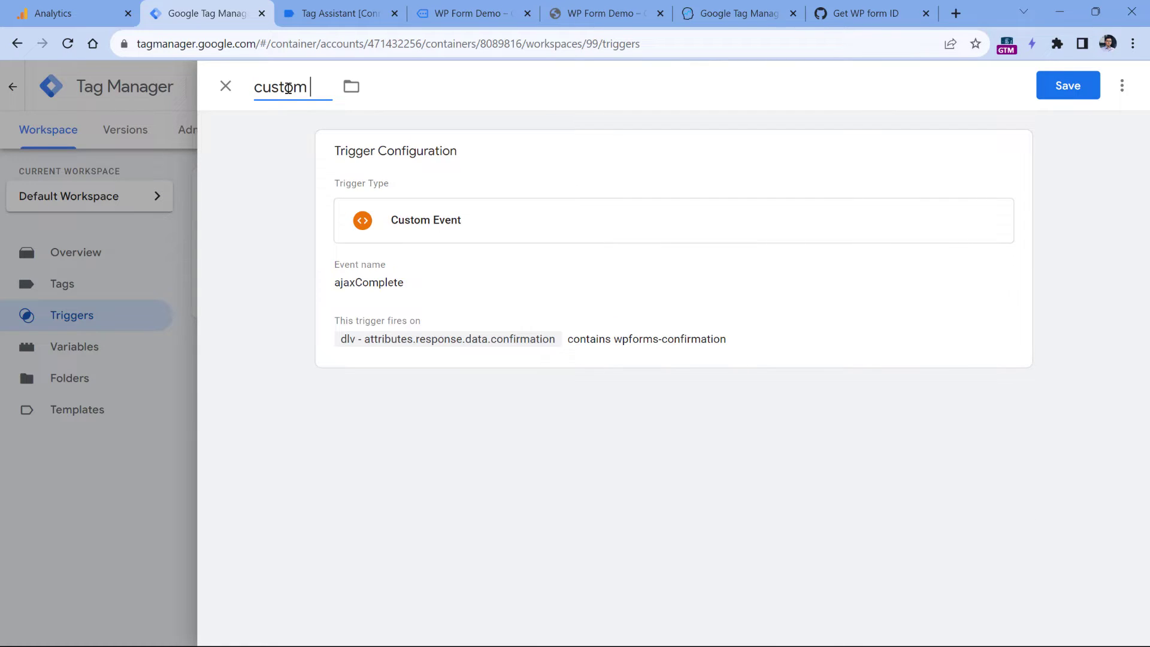
type("- ajaxComplete - wpforms")
left_click(1083, 96)
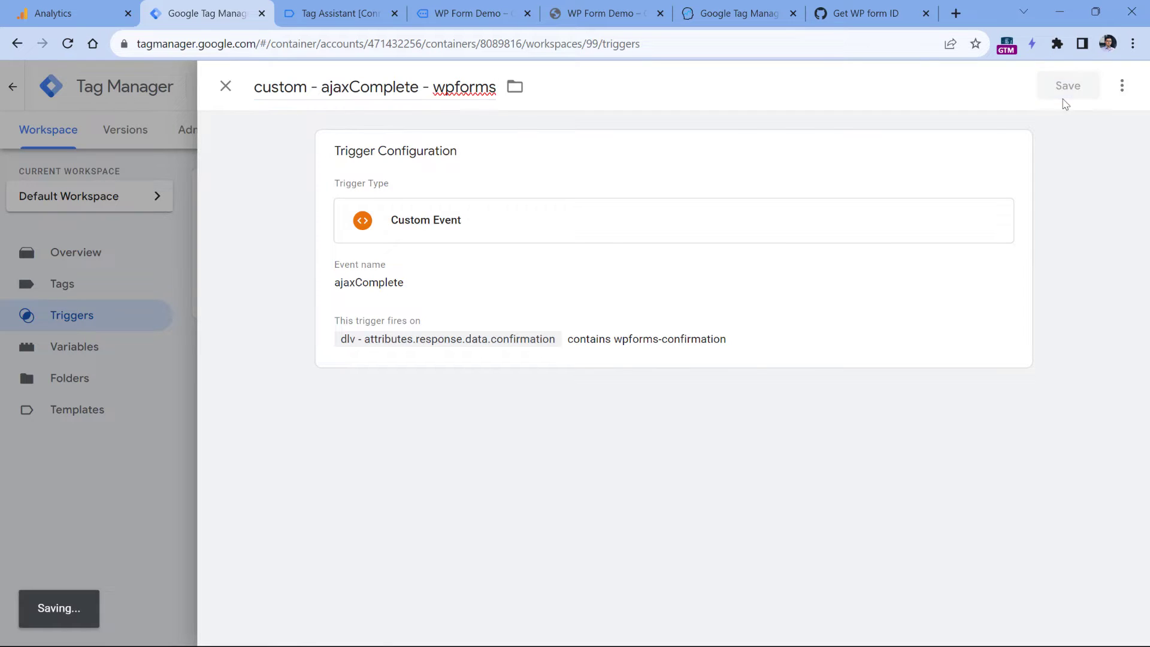
Create a new tag of the type Google Analytics: GA4 Event.
left_click(68, 291)
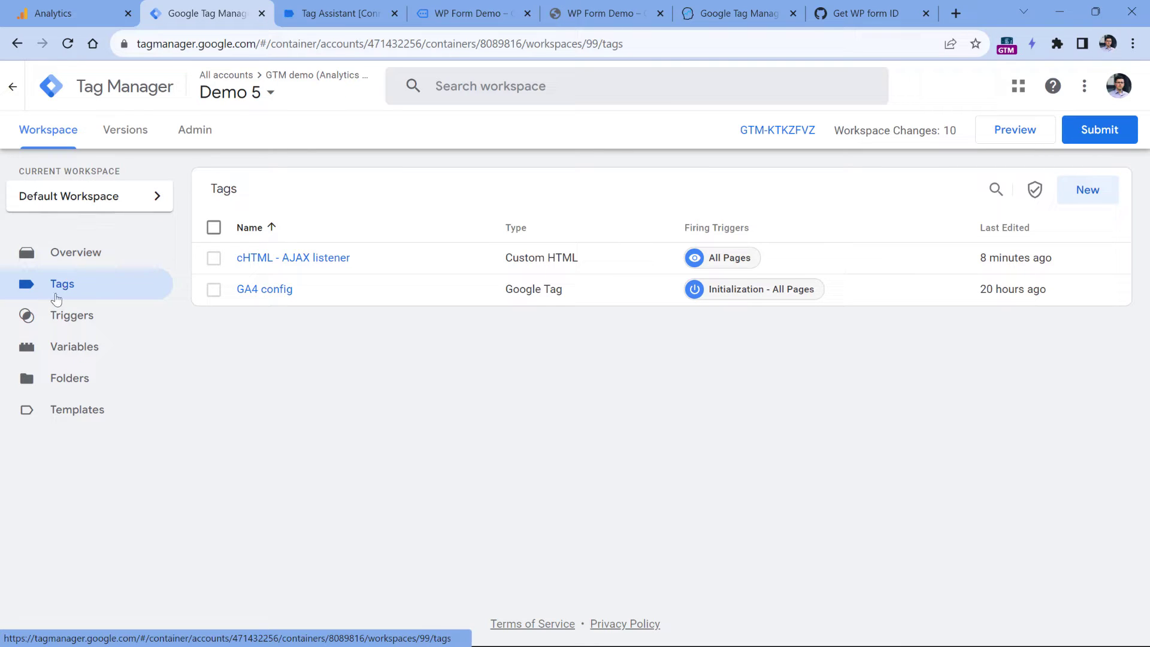
left_click(1087, 189)
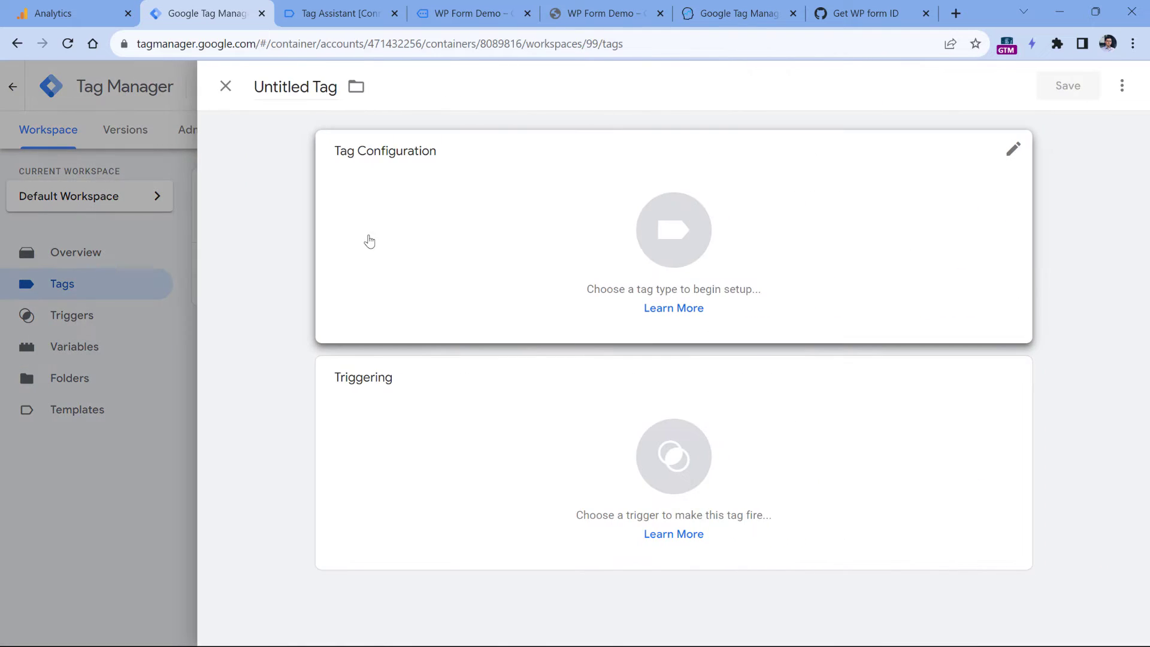
left_click(452, 233)
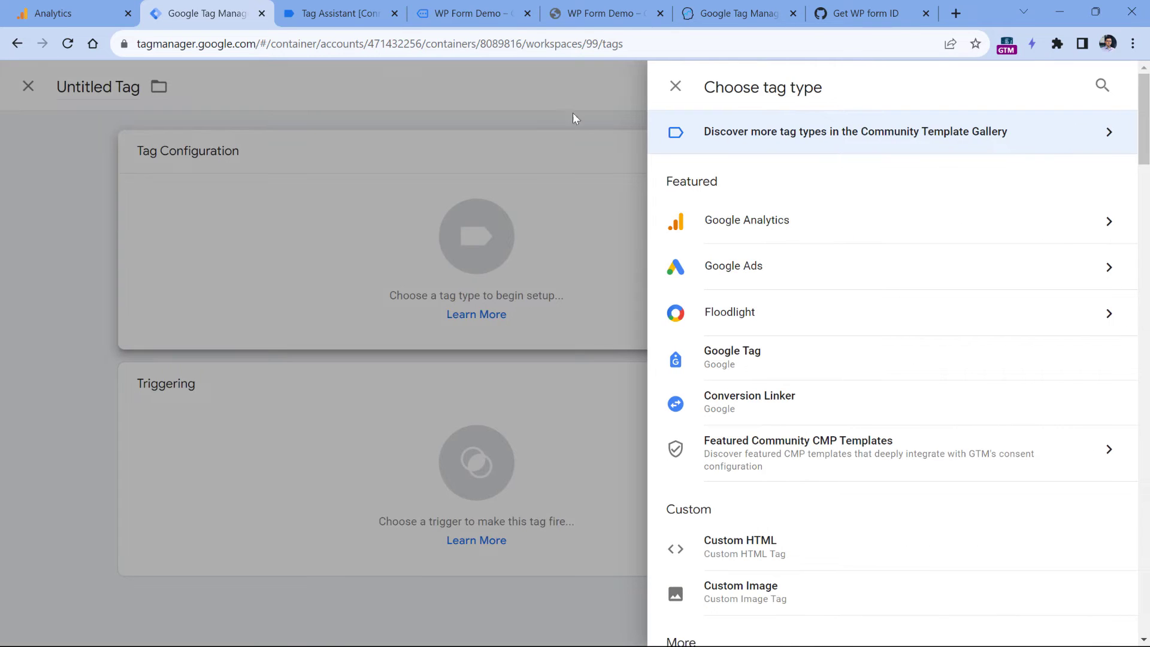
left_click(770, 220)
left_click(775, 241)
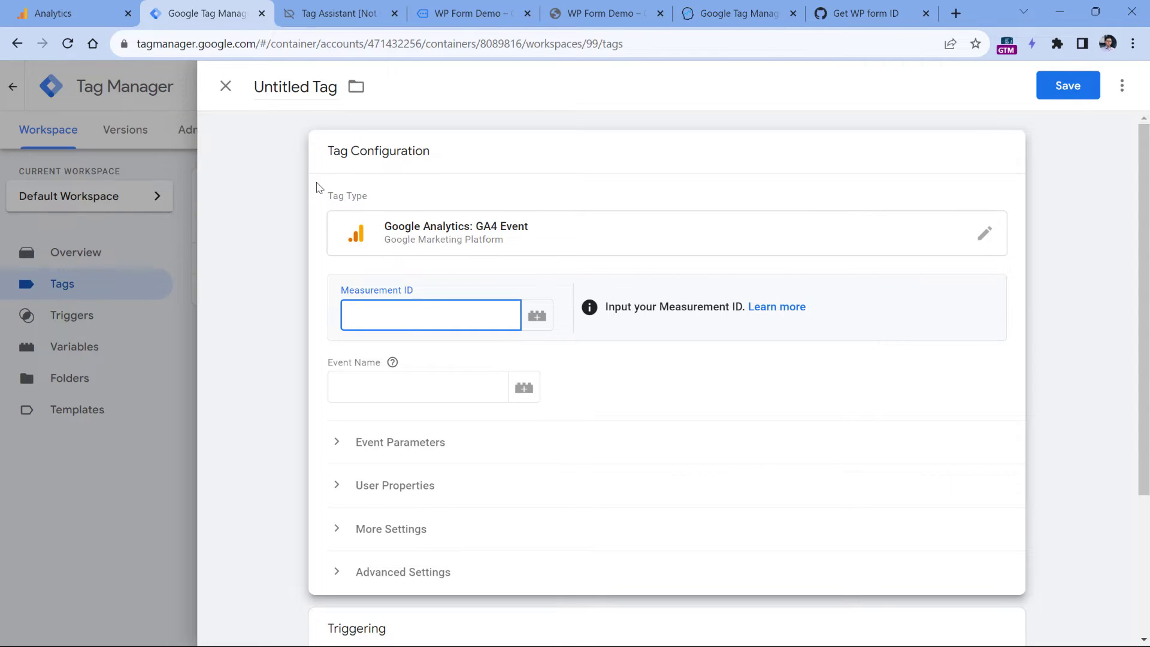
Copy the Measurement ID of the GTM Sandbox website data stream from Google Analytics into the new tag in Google Tag Manager.
left_click(75, 9)
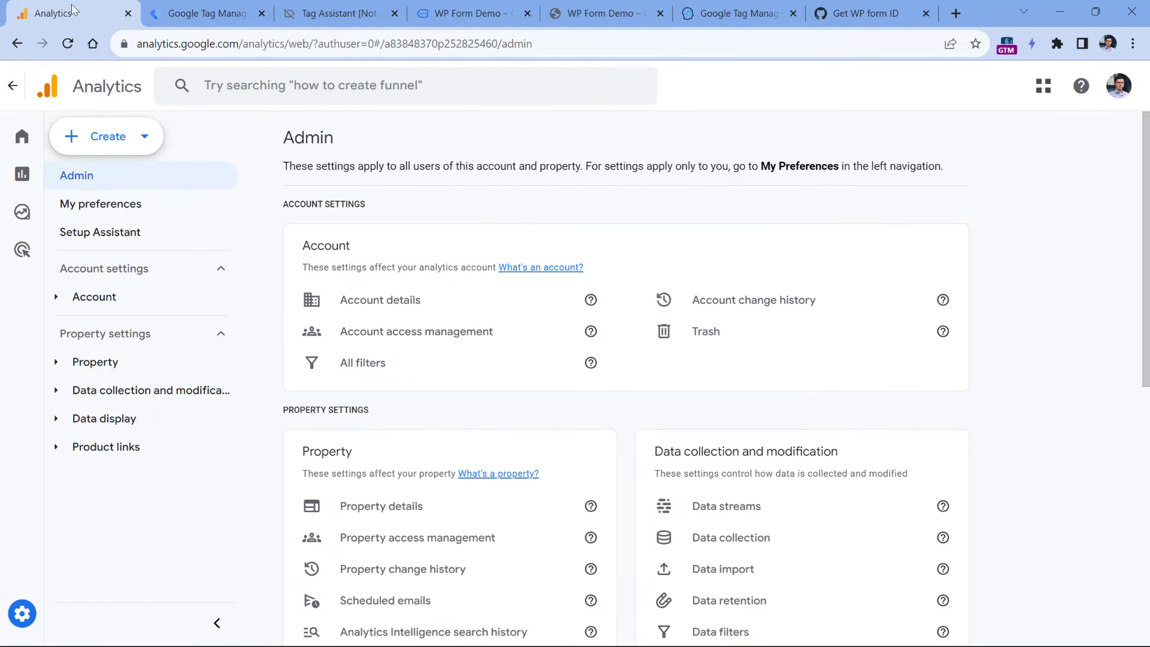
scroll(659, 353, "down", 3)
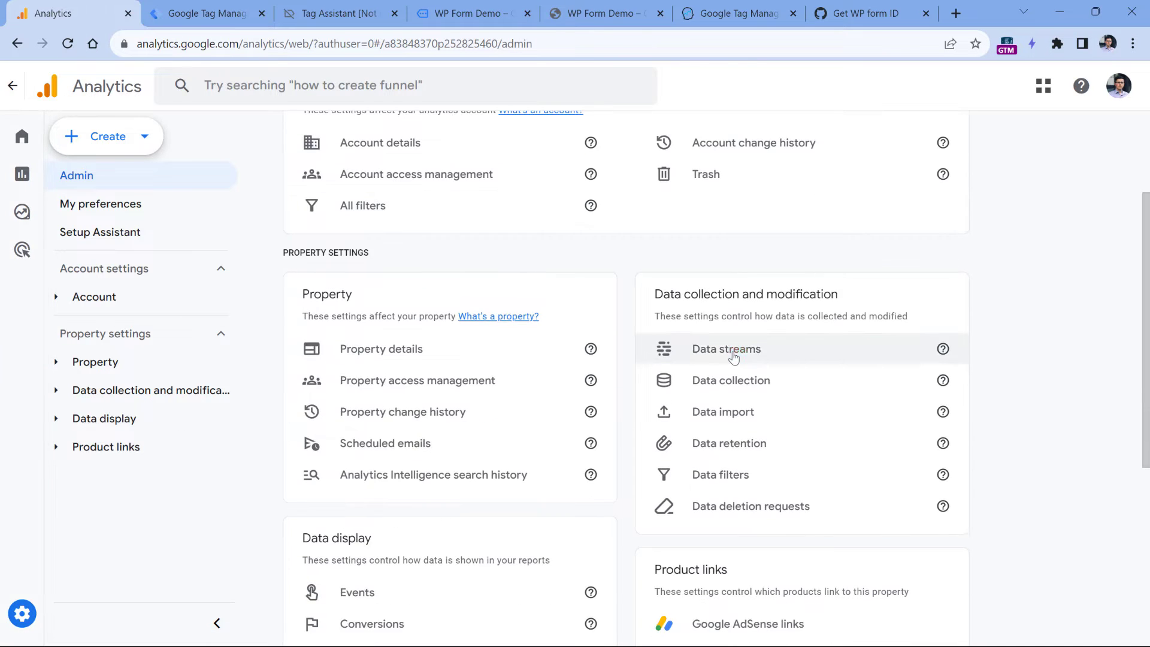
left_click(731, 355)
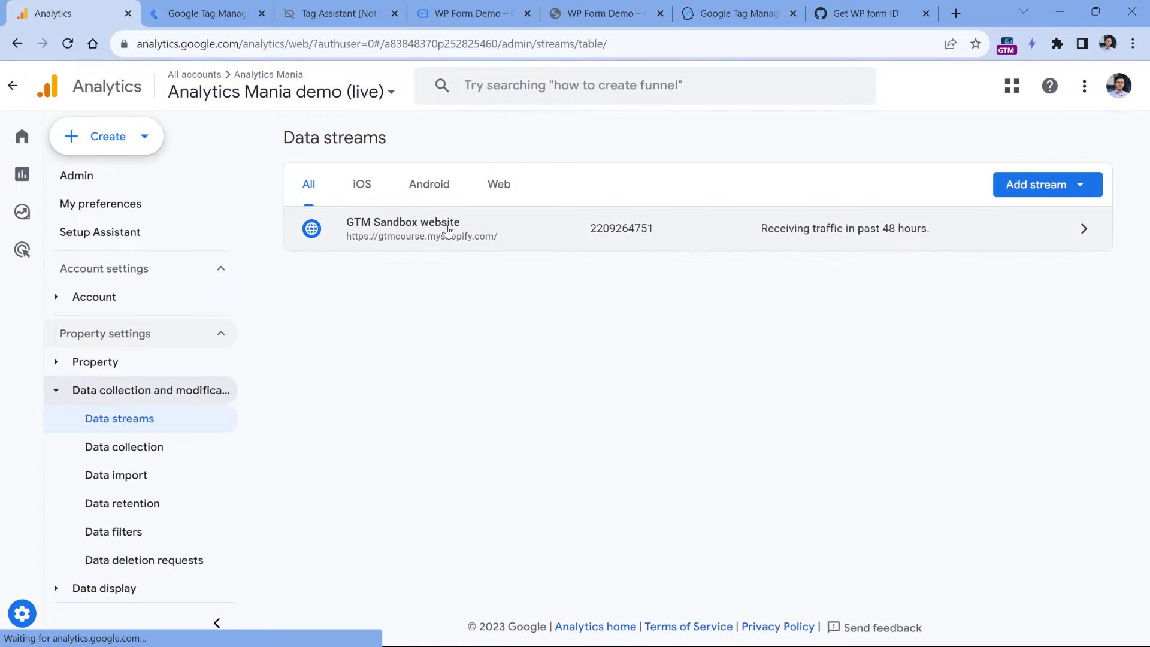
left_click(448, 230)
left_click(997, 276)
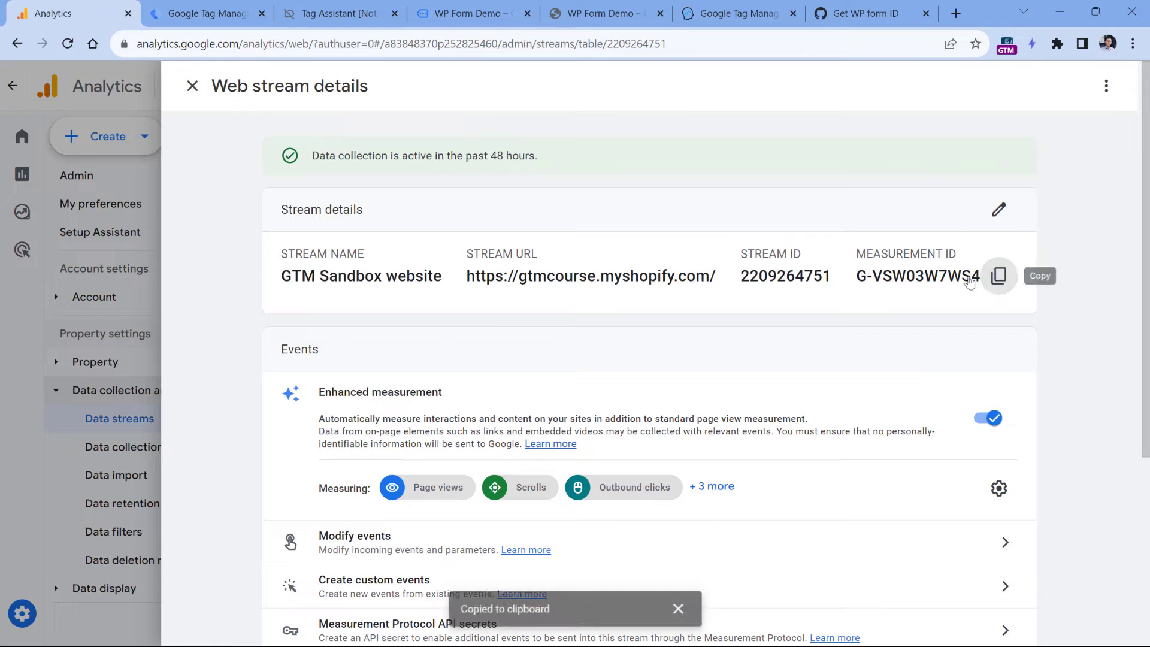
left_click(204, 13)
key("ctrl+v")
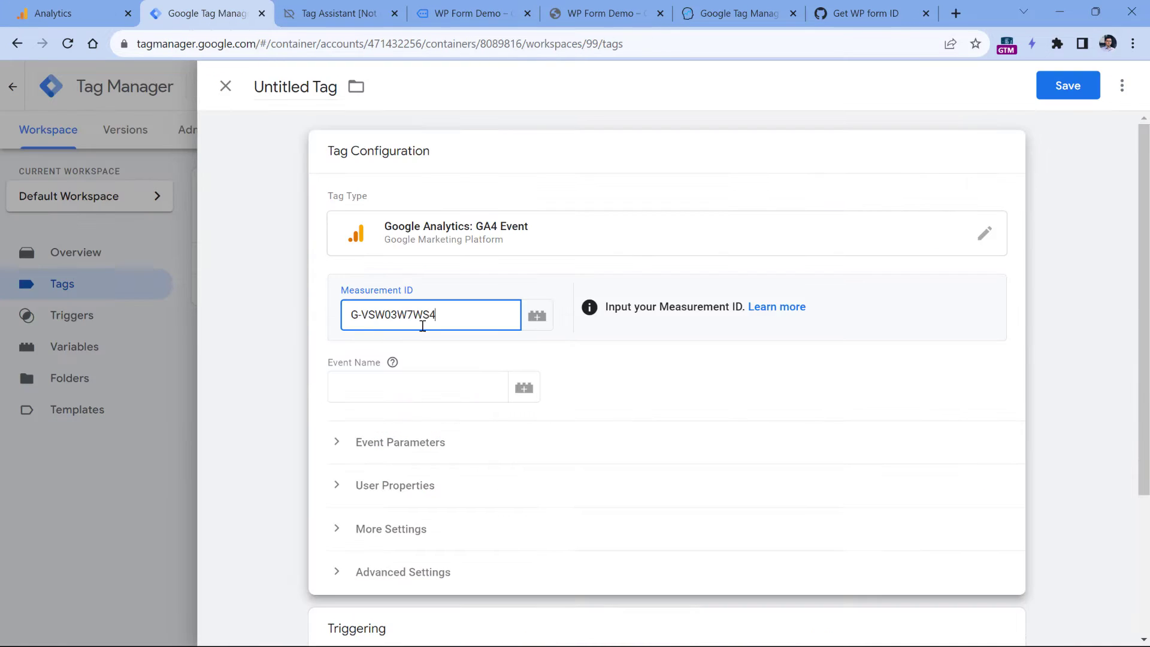
Set the tag's event name to form_submission and assign the trigger "custom - ajaxComplete - wpforms".
left_click(420, 382)
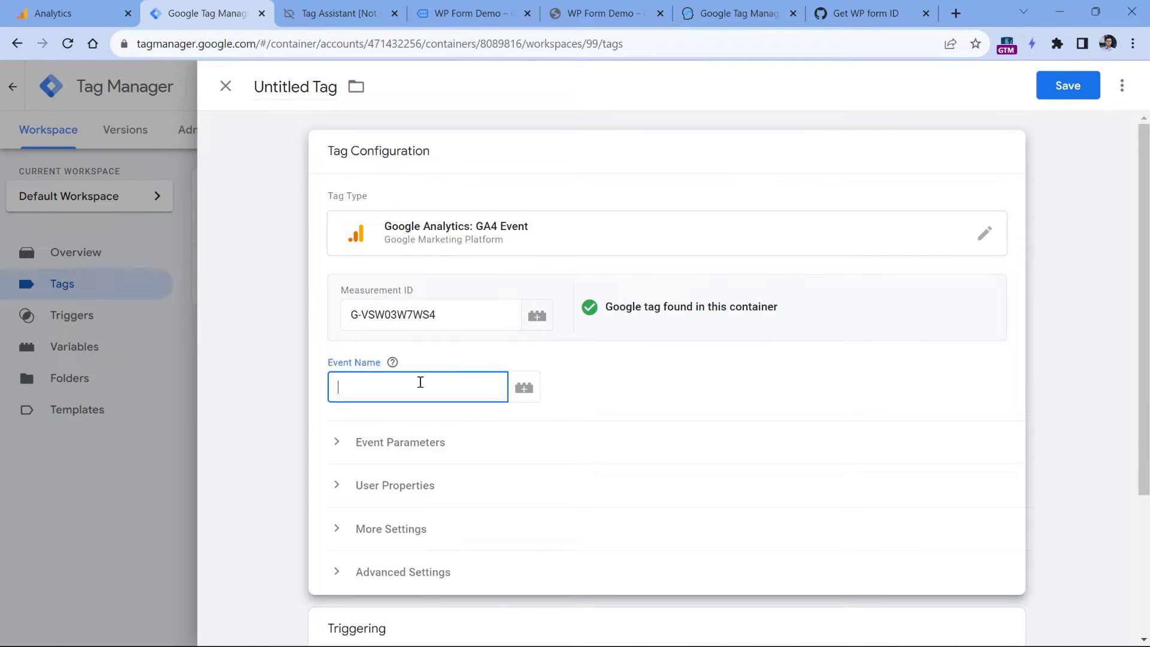
type("form_submission")
scroll(436, 321, "down", 3)
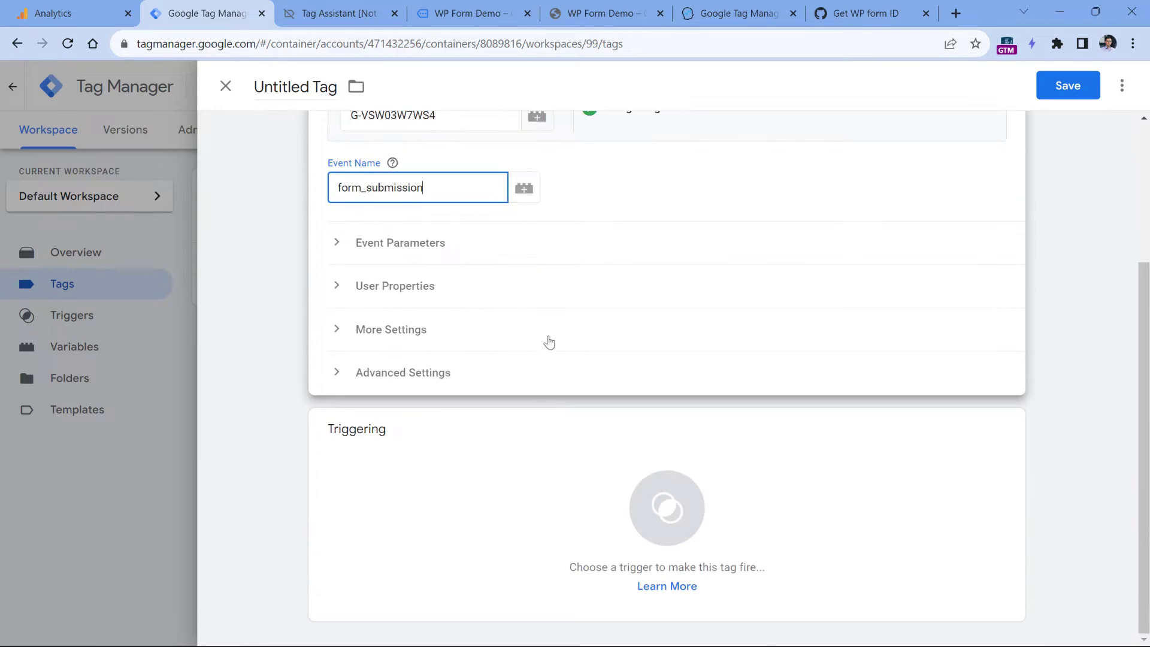
left_click(420, 498)
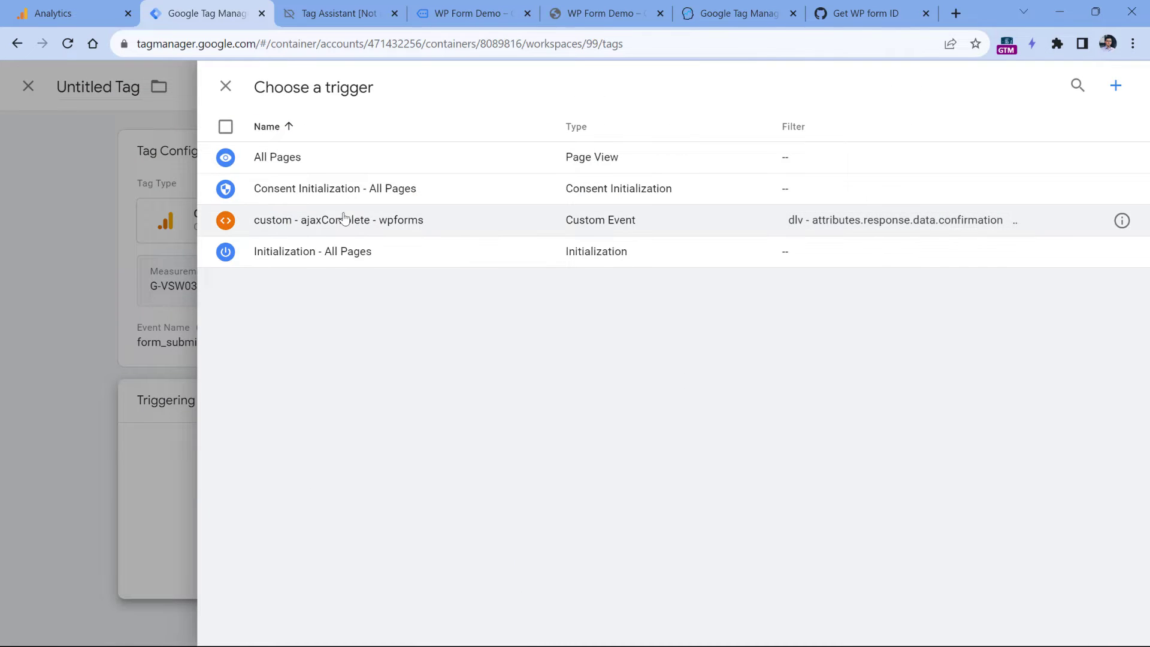
left_click(343, 221)
Name the tag "GA4 event - form_submission" and save it.
left_click(283, 87)
type("GA4 event -")
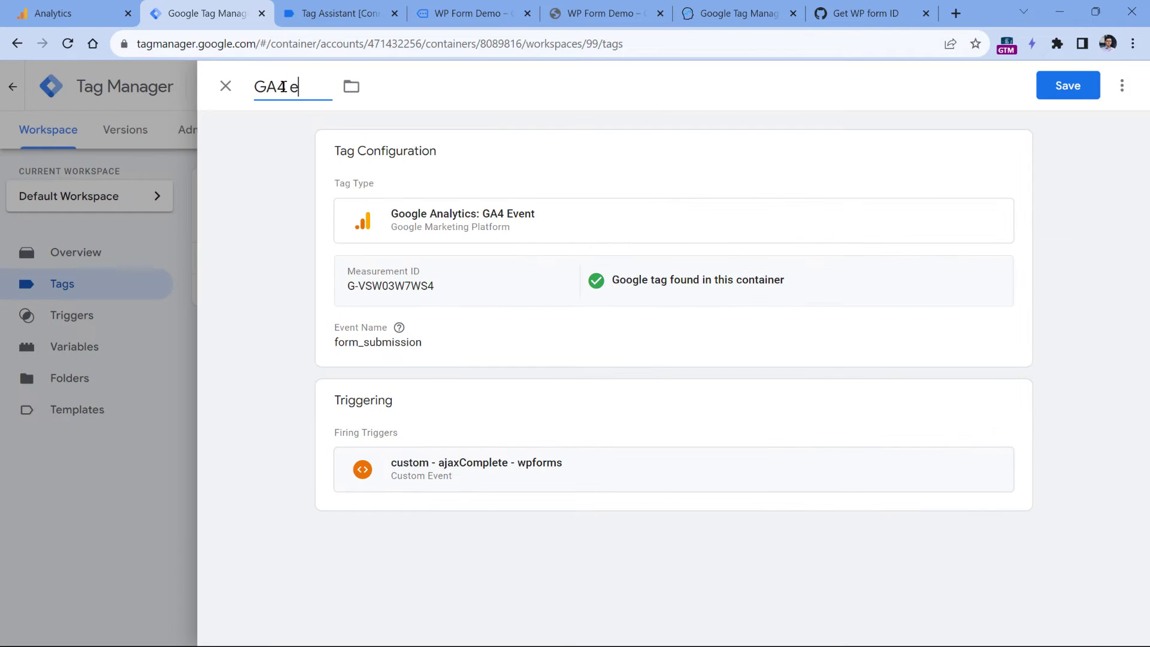
type("form_submission")
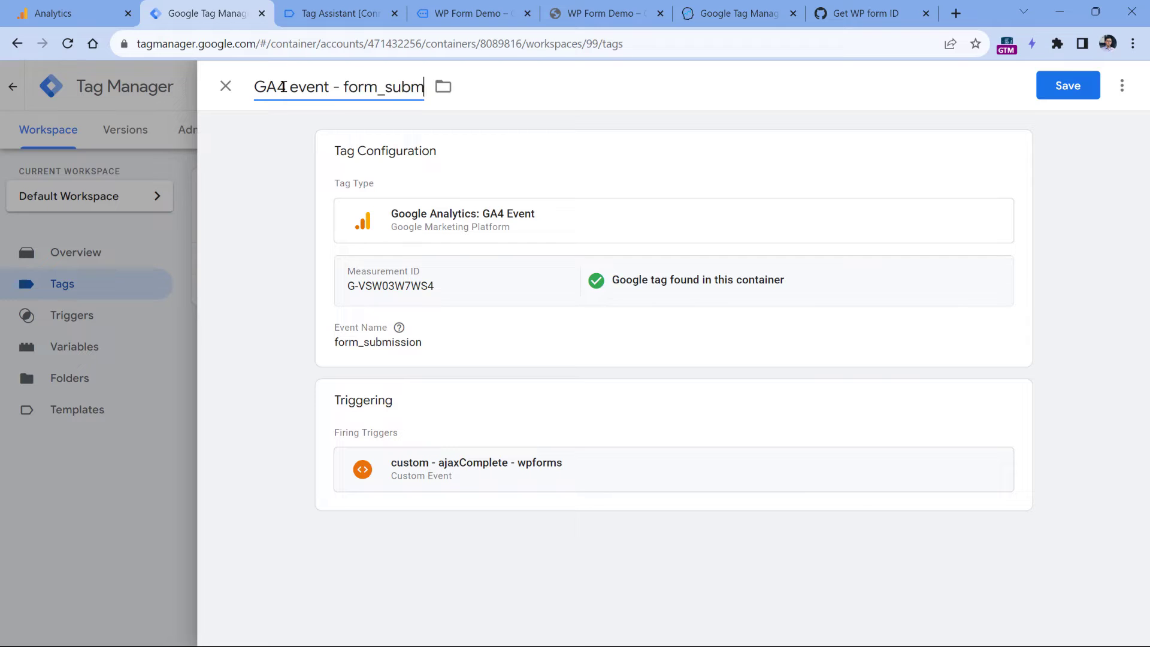
left_click(1038, 90)
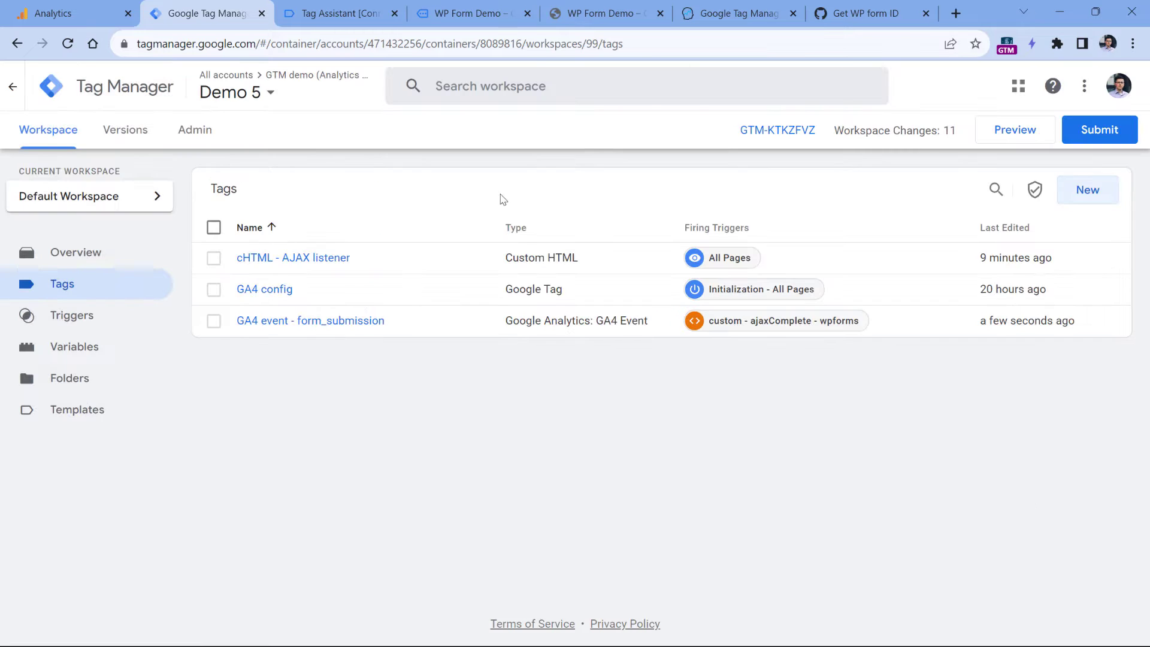
Restart the container preview and fill in a test first name, last name and e-mail in the WP Form Demo form.
left_click(1015, 134)
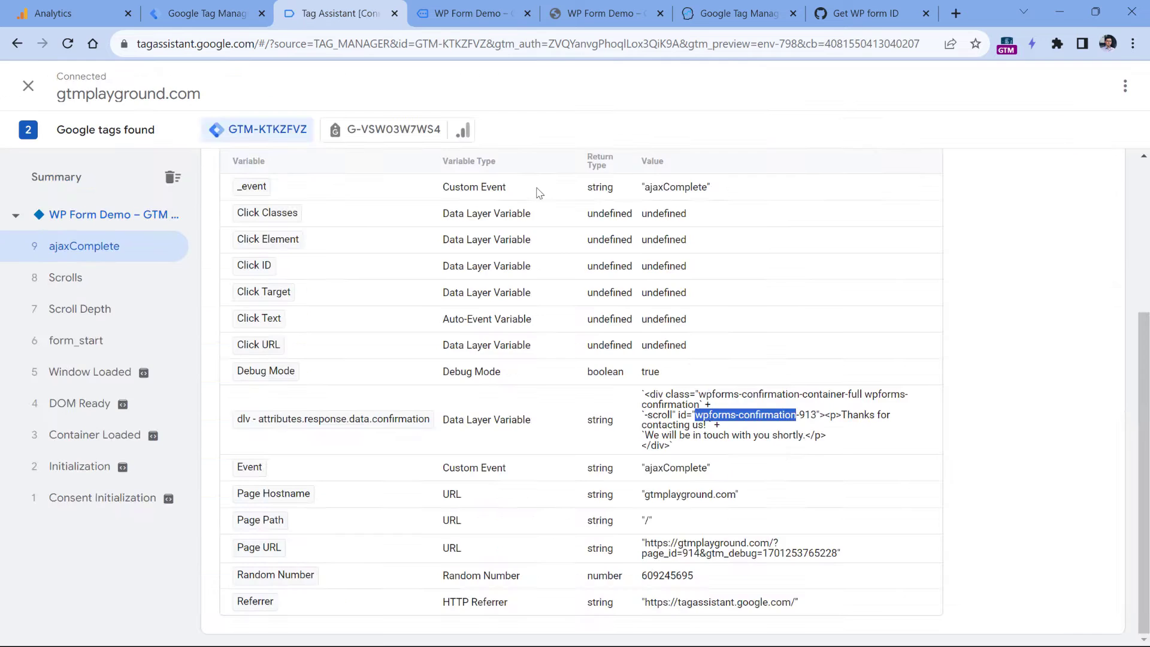
left_click(575, 359)
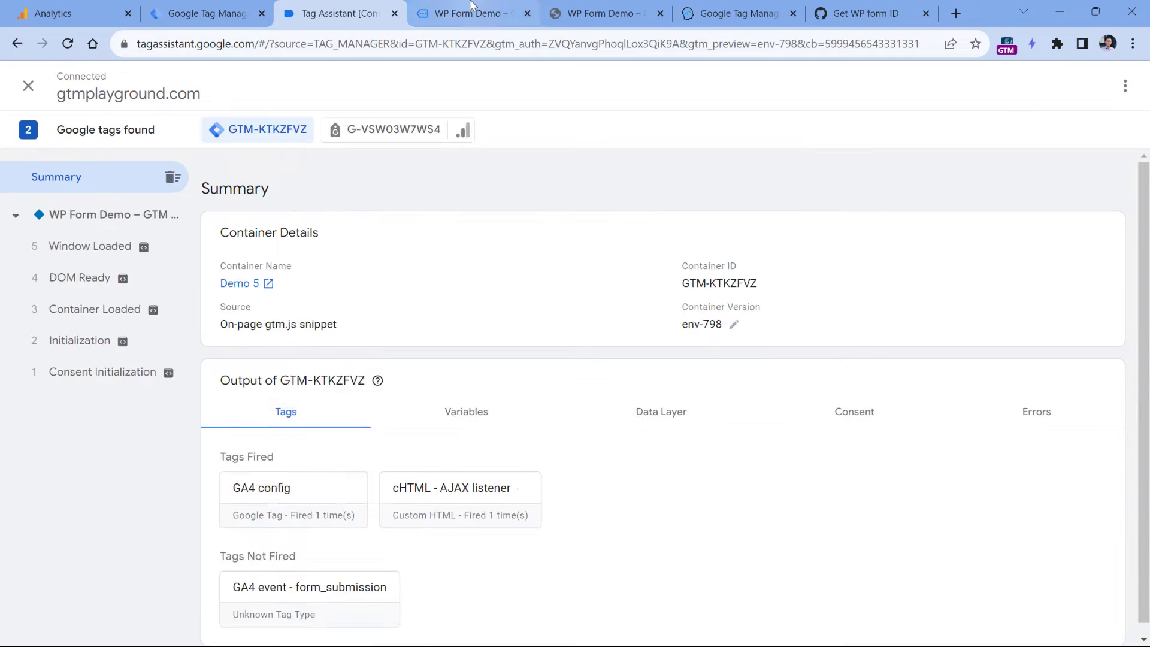
left_click(473, 13)
left_click(437, 386)
type("asd")
left_click(521, 383)
type("asd")
left_click(445, 461)
type("asd@asd.com")
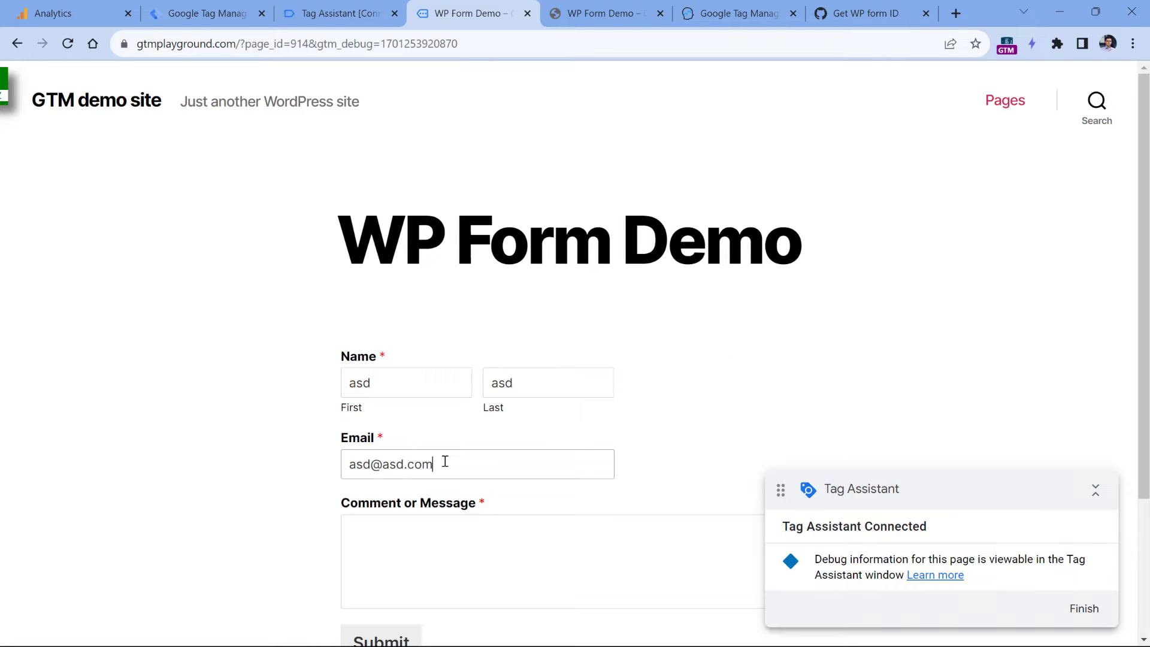
Enter "asdasd" as the comment or message and submit the form.
key("Tab")
type("asdasd")
scroll(458, 432, "down", 2)
key("Tab")
key("Return")
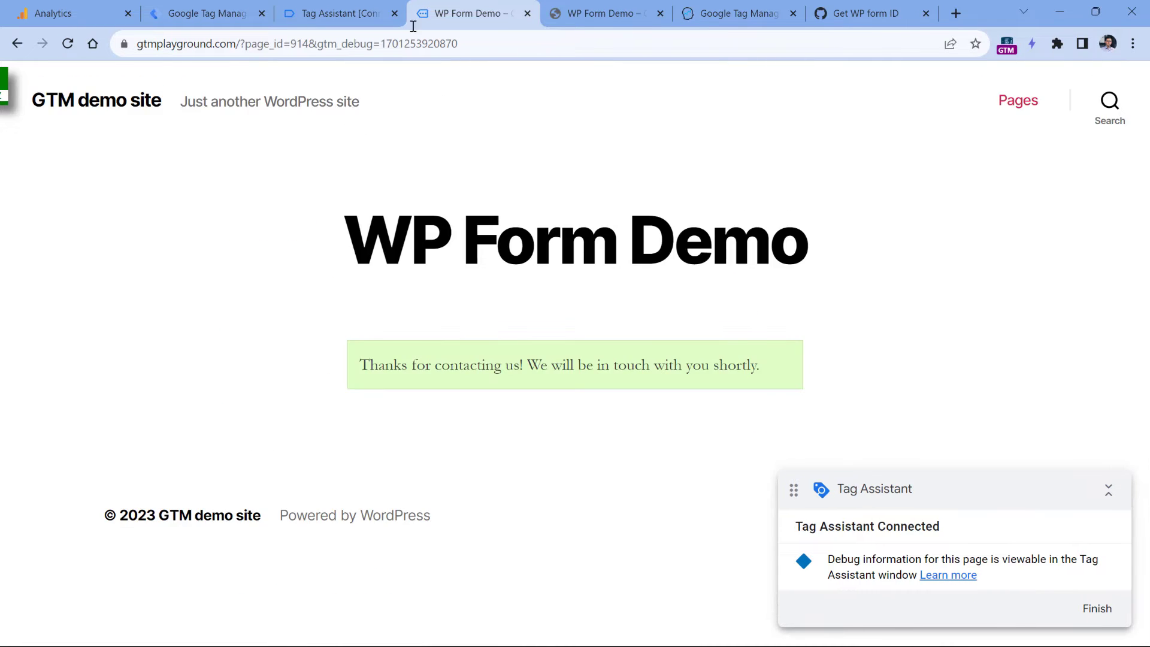
Check the tags fired on ajaxComplete in Tag Assistant, then the form_submission event's page_location in Google Analytics DebugView.
left_click(335, 10)
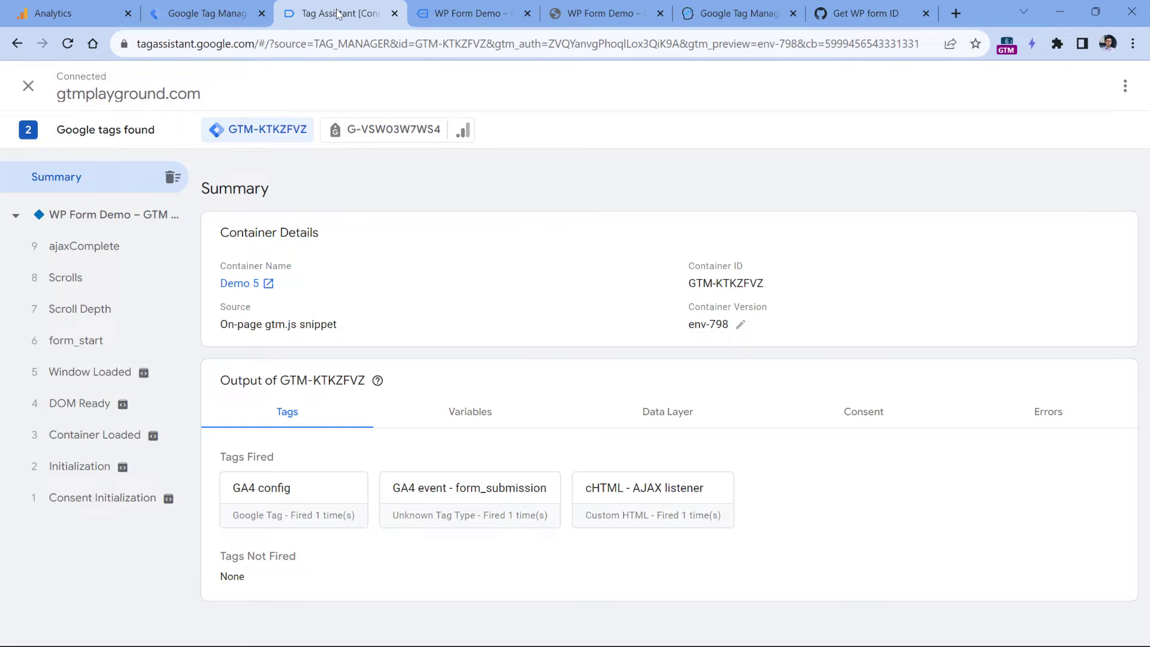
left_click(91, 254)
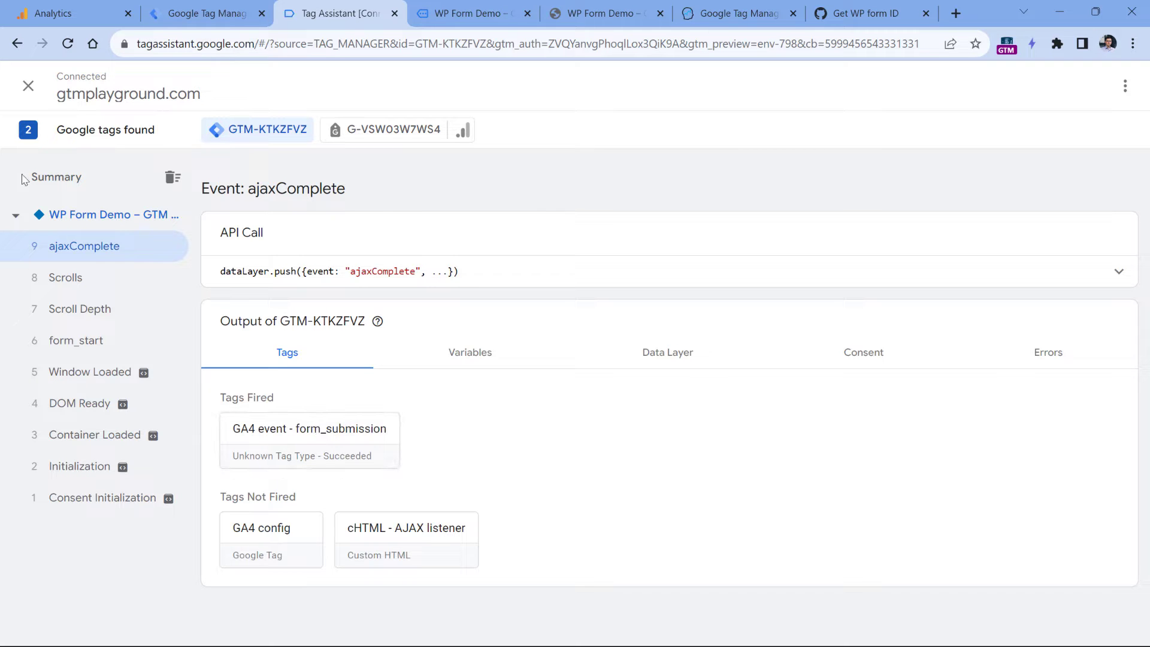
left_click(75, 13)
left_click(128, 247)
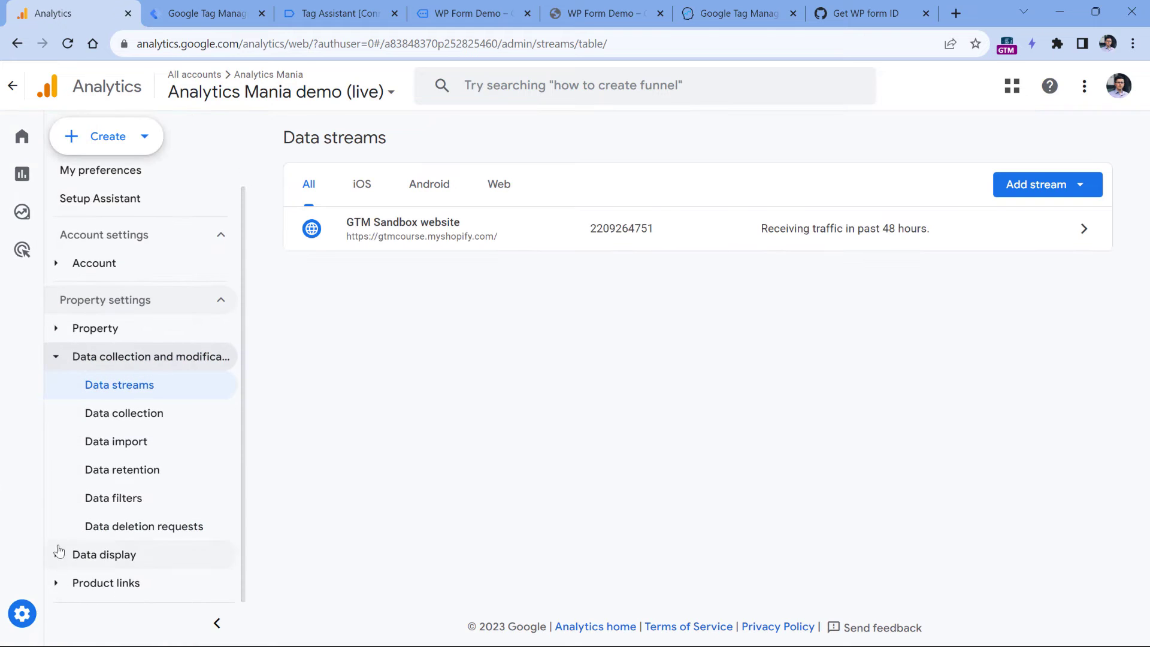
left_click(66, 552)
scroll(132, 419, "down", 4)
left_click(125, 555)
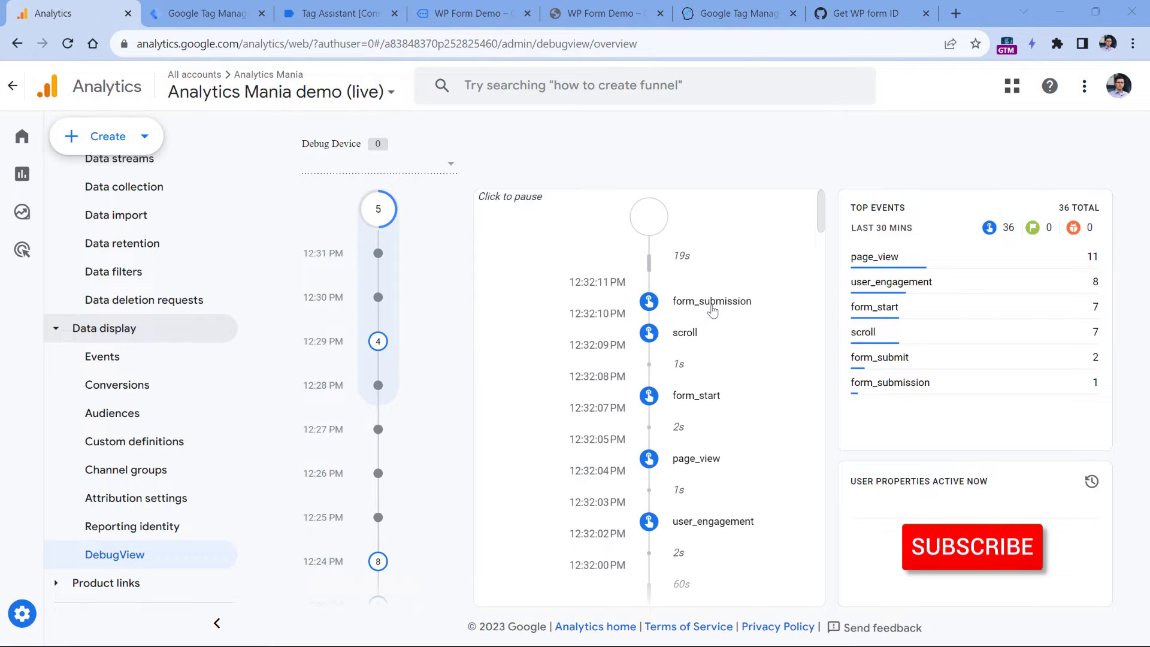
left_click(713, 294)
scroll(629, 341, "down", 1)
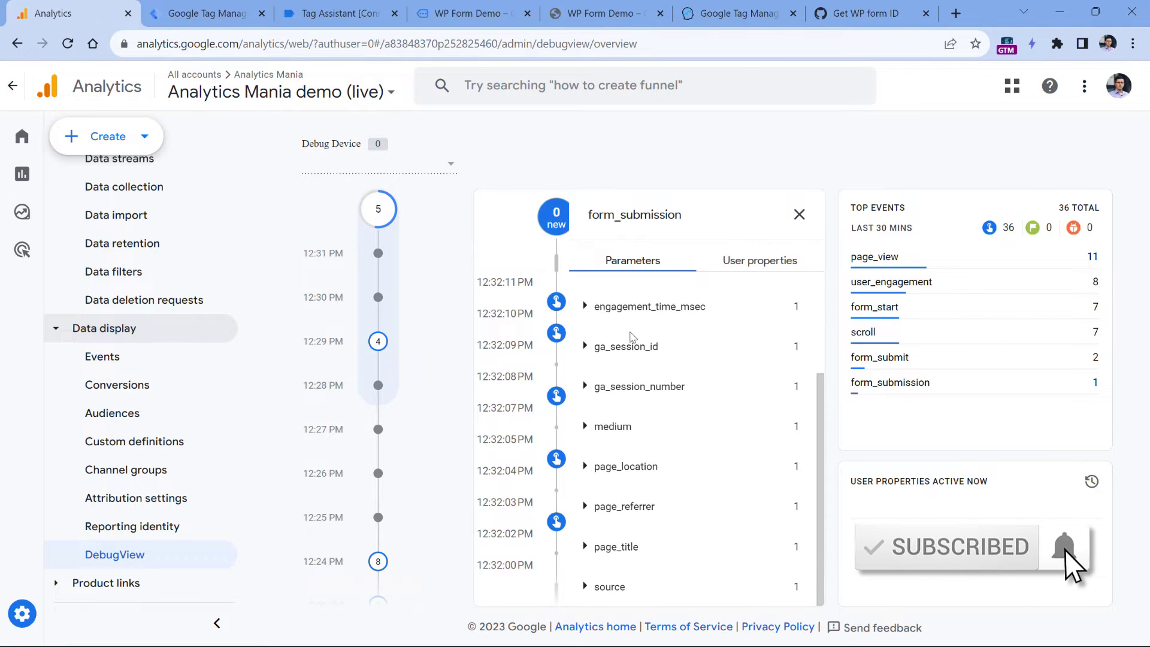
left_click(590, 466)
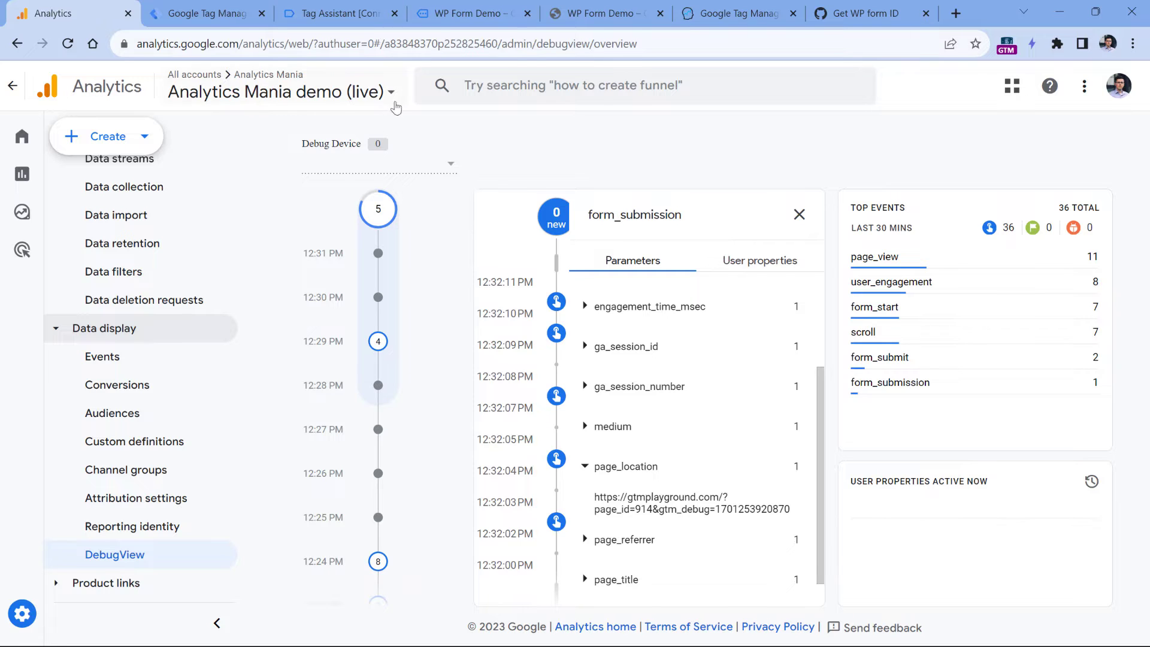
In Tag Assistant, examine the form ID inside the dlv - attributes.response.data.confirmation value of the ajaxComplete event.
left_click(478, 18)
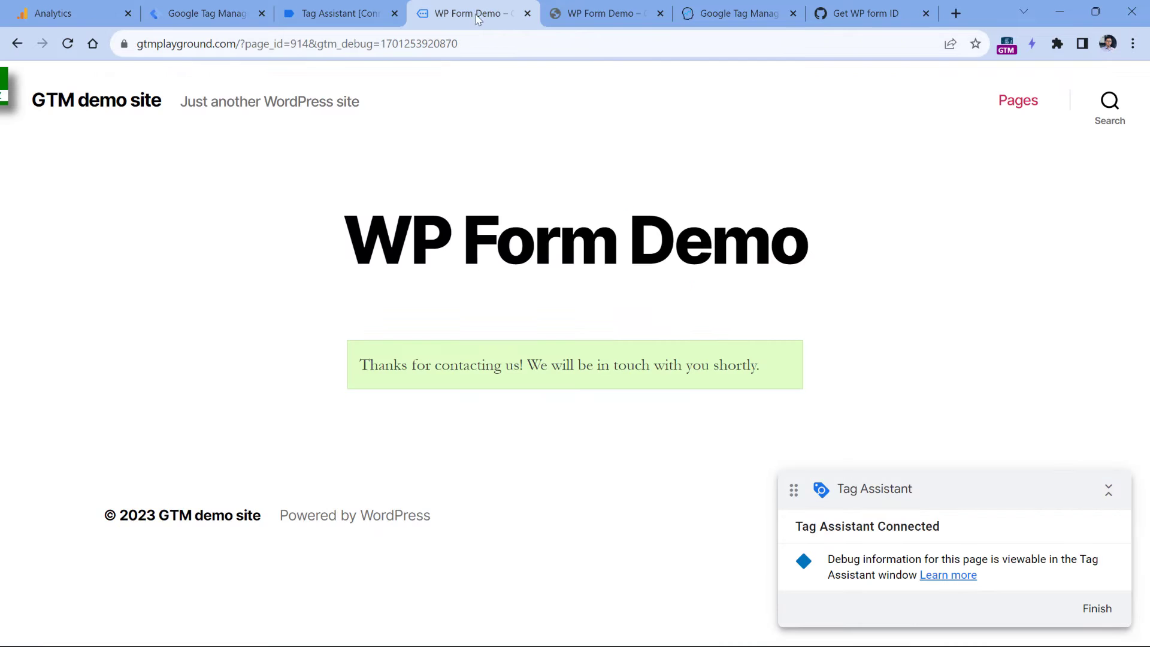
left_click(329, 15)
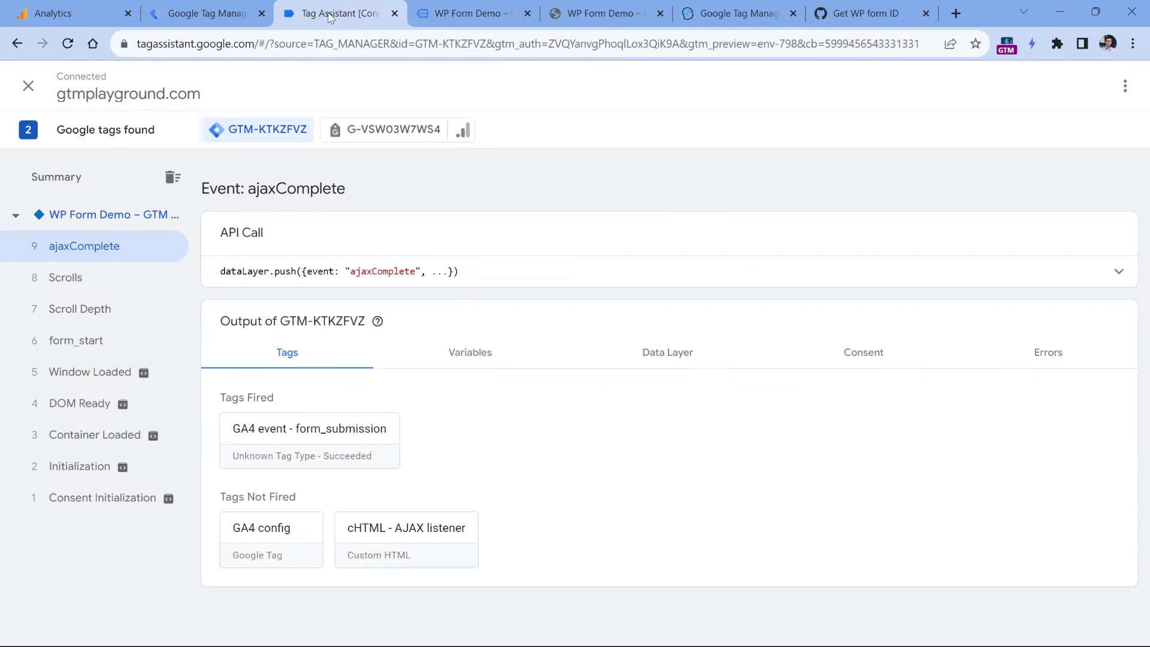
left_click(471, 357)
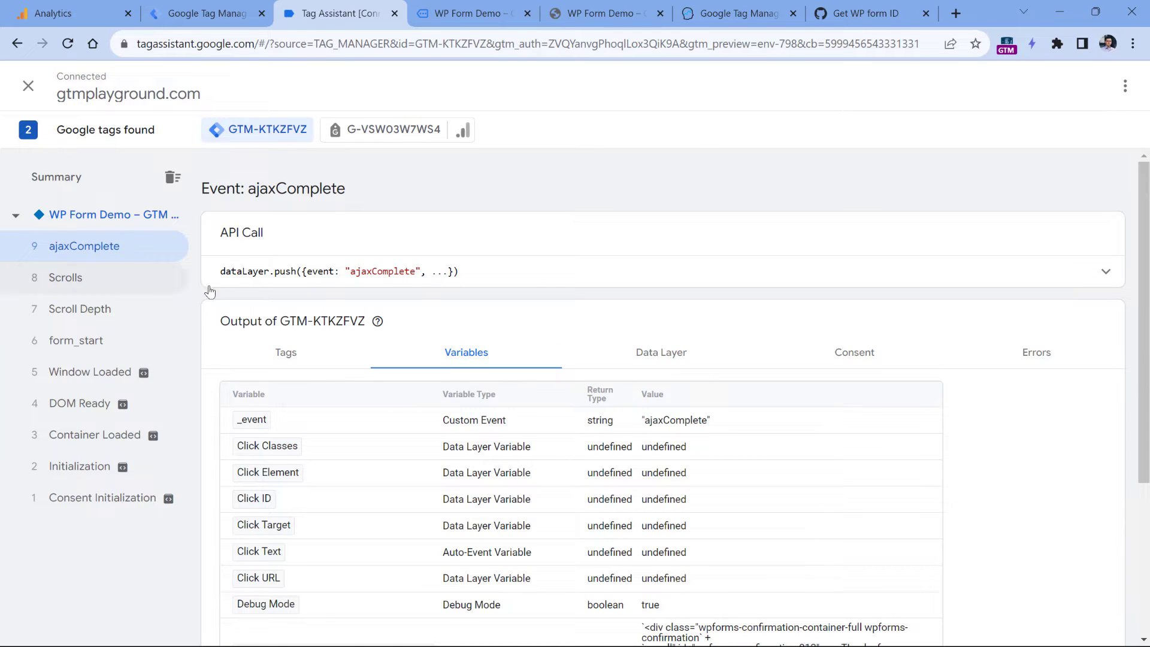
scroll(213, 290, "down", 5)
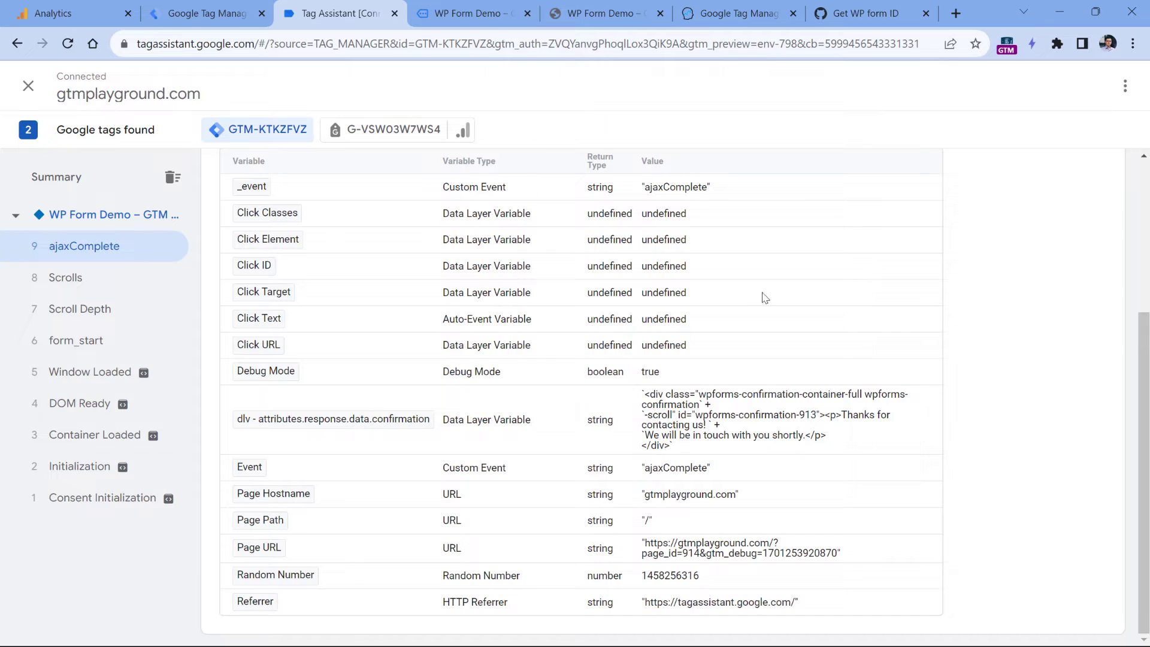
double_click(806, 419)
Copy the complete function code from the "Get WP form ID" gist on GitHub.
left_click(864, 14)
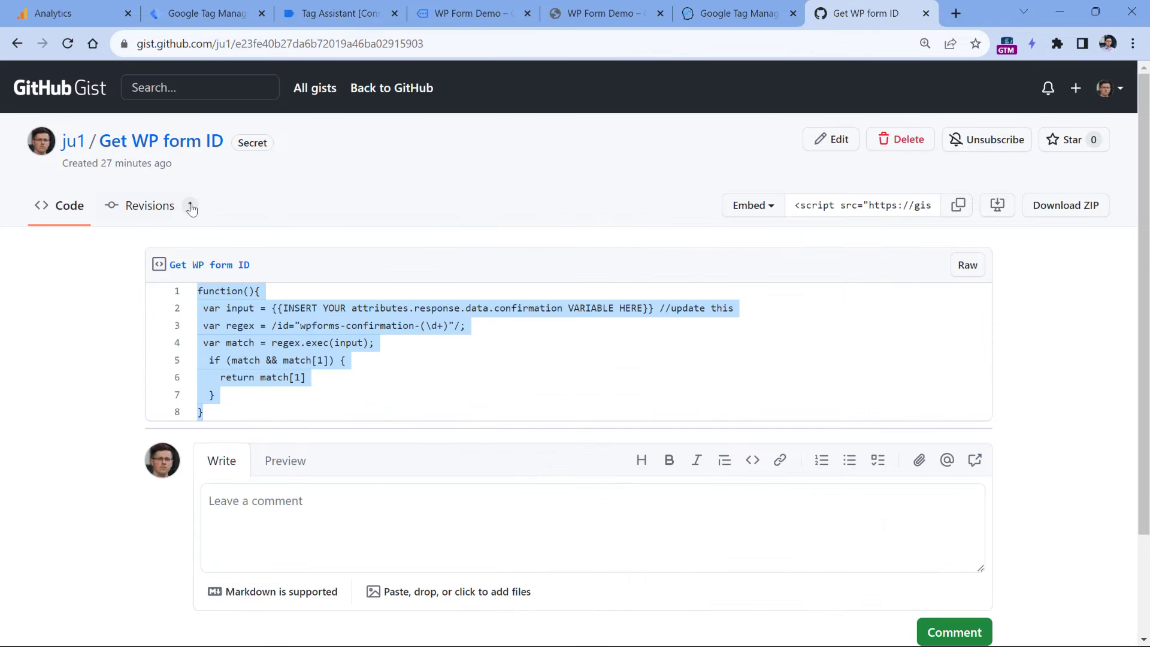
left_click_drag(204, 413, 193, 298)
right_click(216, 300)
left_click(237, 310)
In Google Tag Manager, create a new user-defined Custom JavaScript variable and paste the copied function into it.
left_click(205, 3)
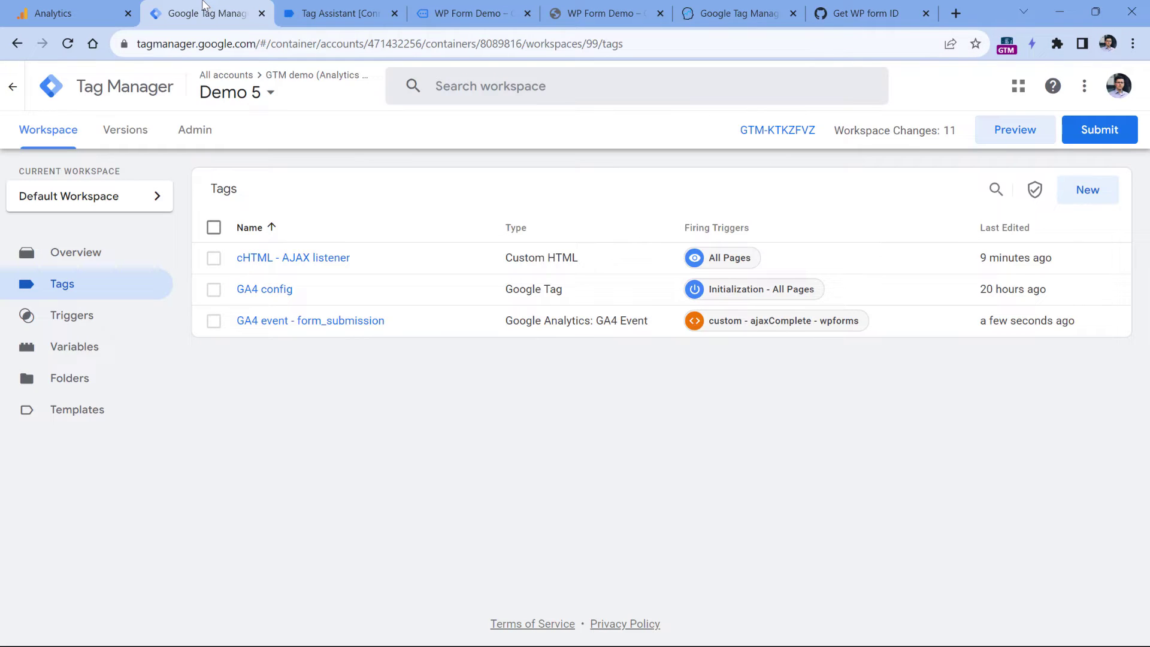
left_click(76, 348)
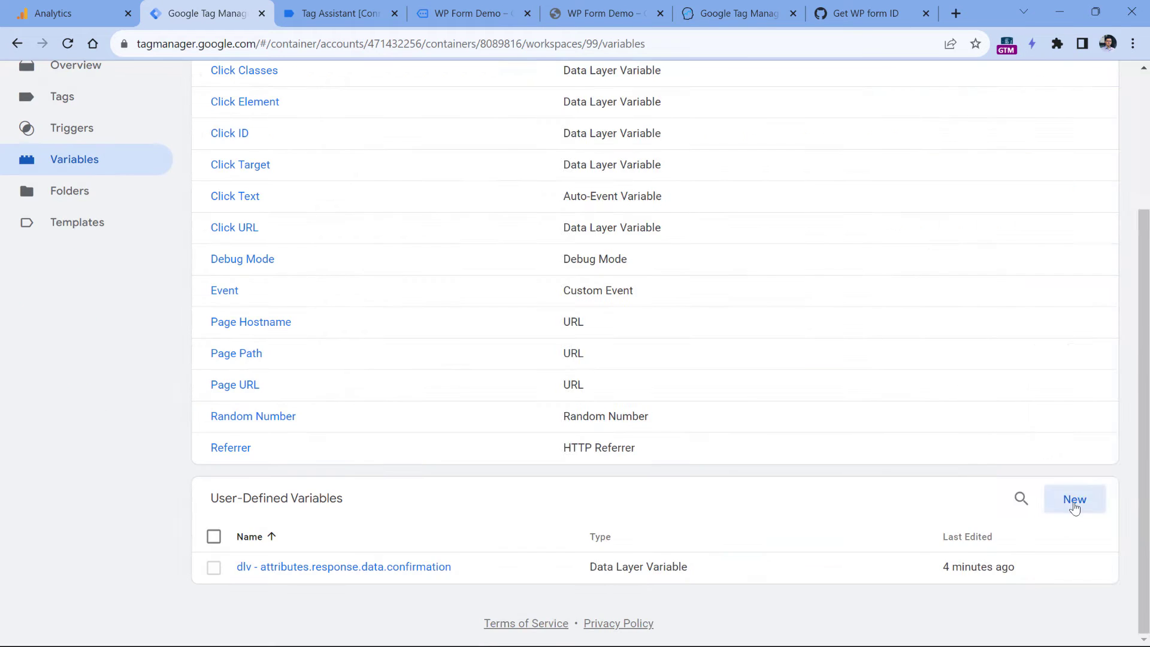
left_click(1073, 501)
left_click(369, 258)
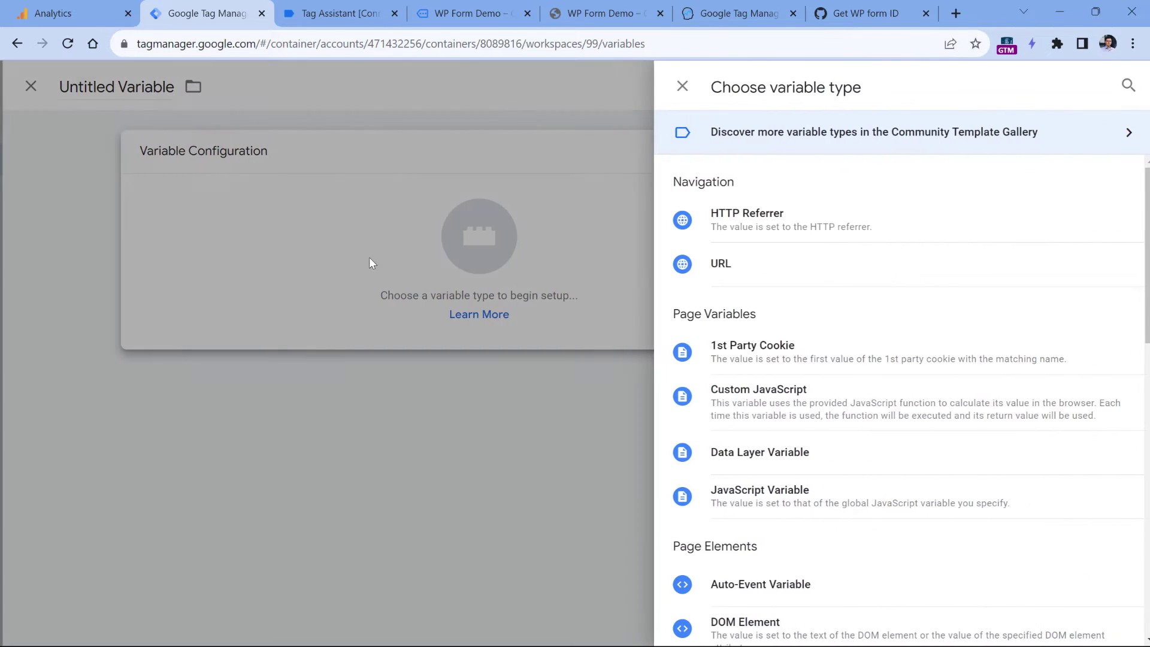
left_click(767, 403)
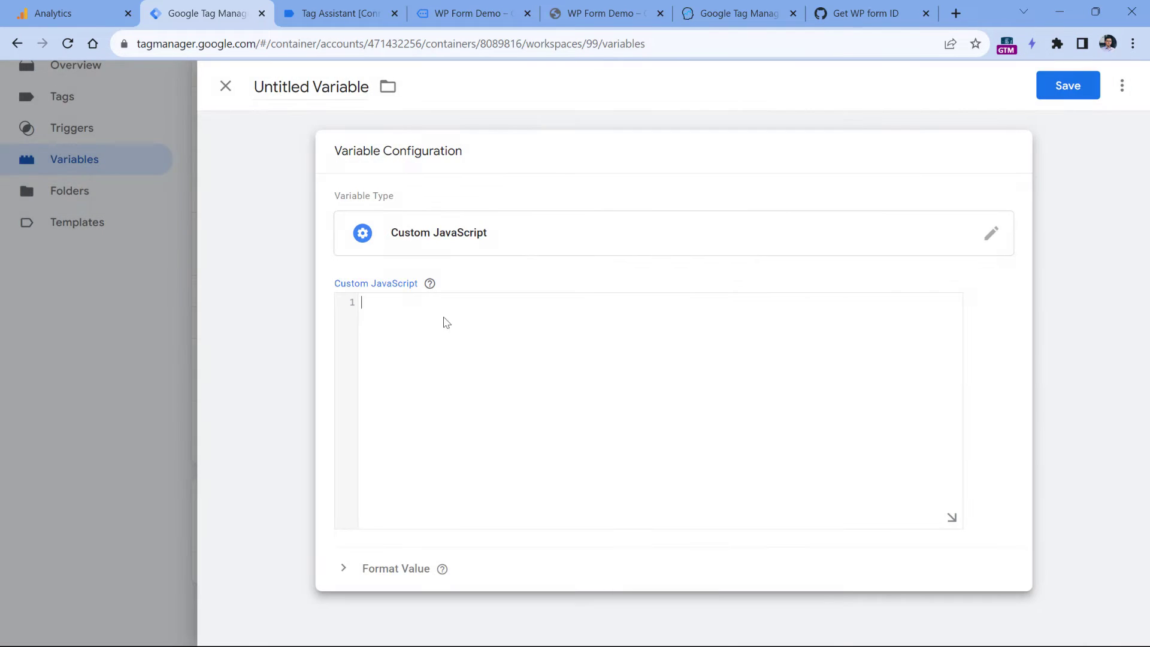
key("ctrl+v")
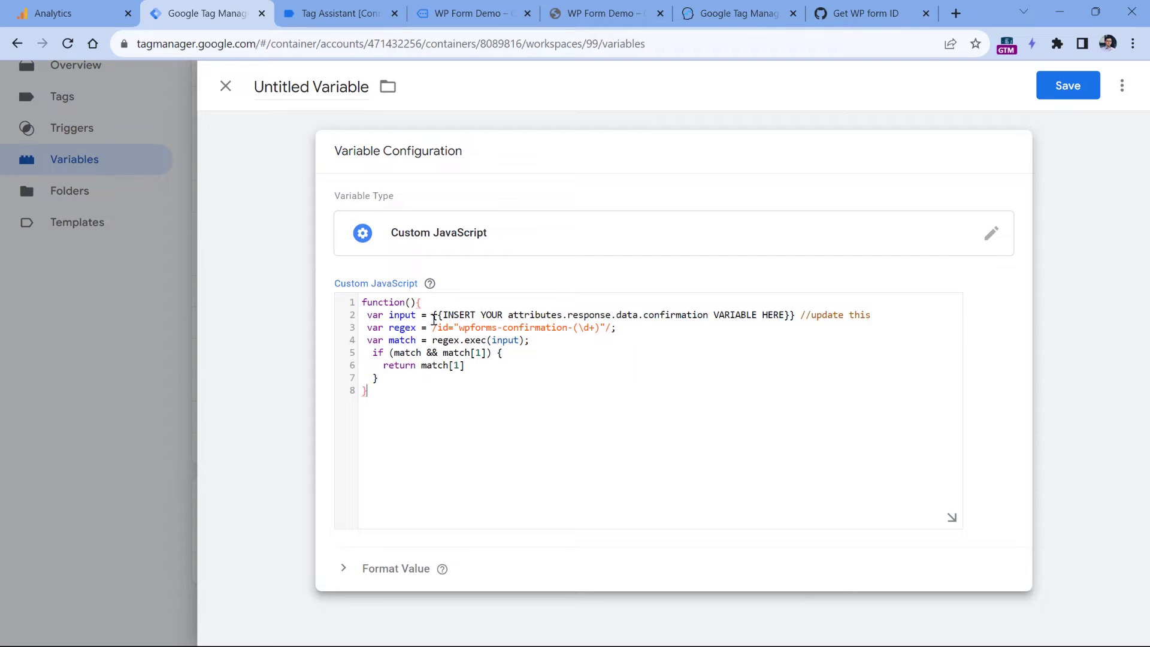
Replace the placeholder in the input line with the {{dlv - attributes.response.data.confirmation}} variable and delete the "//update this" comment.
left_click_drag(433, 319, 797, 315)
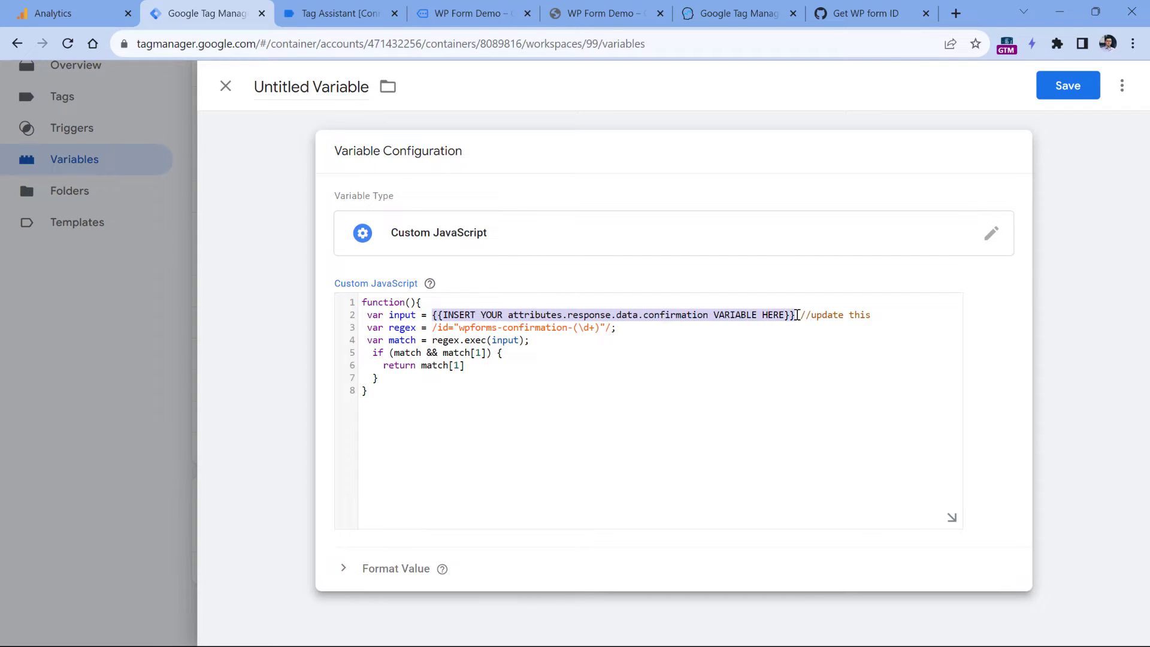
left_click(338, 14)
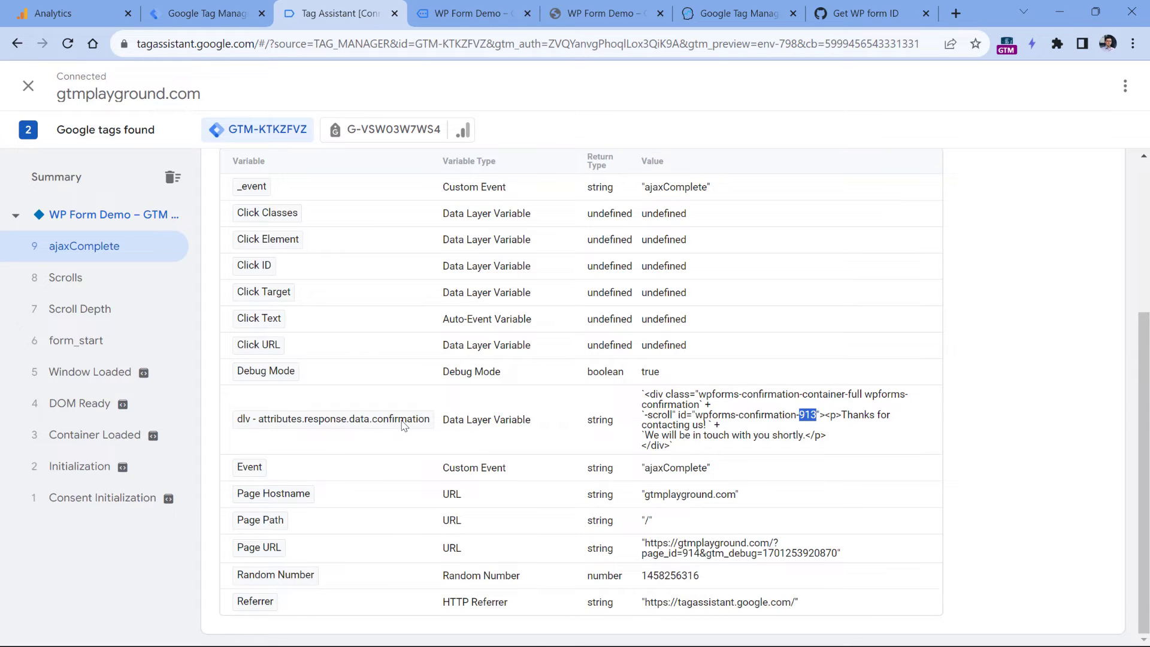
left_click(209, 20)
key("BackSpace")
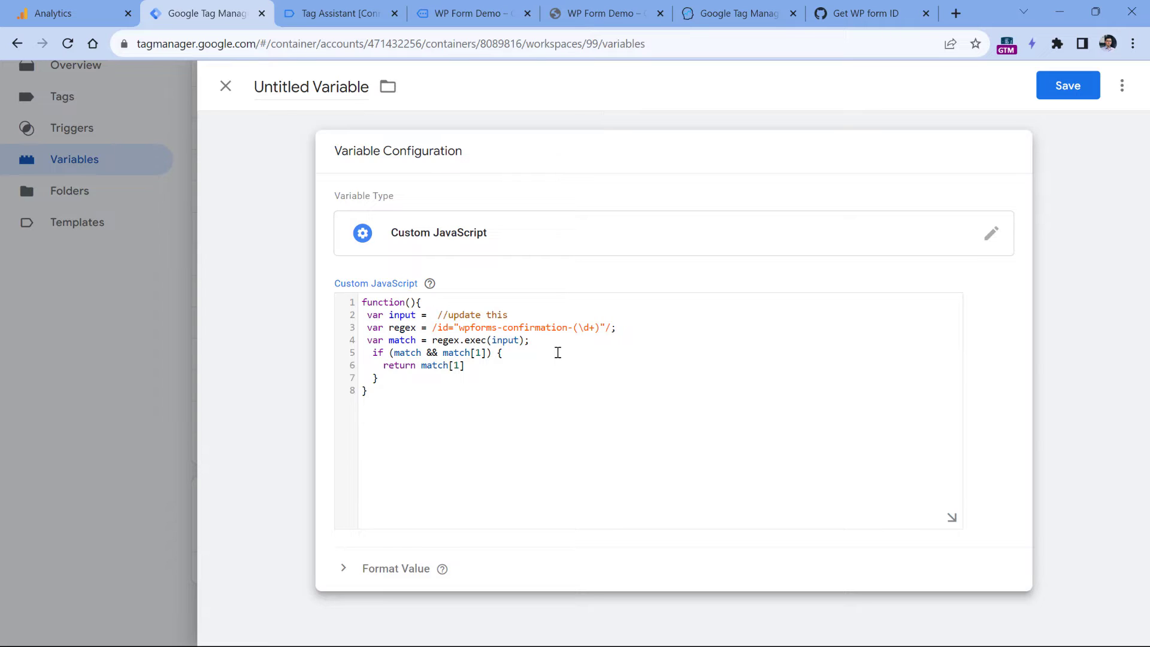
type("{{")
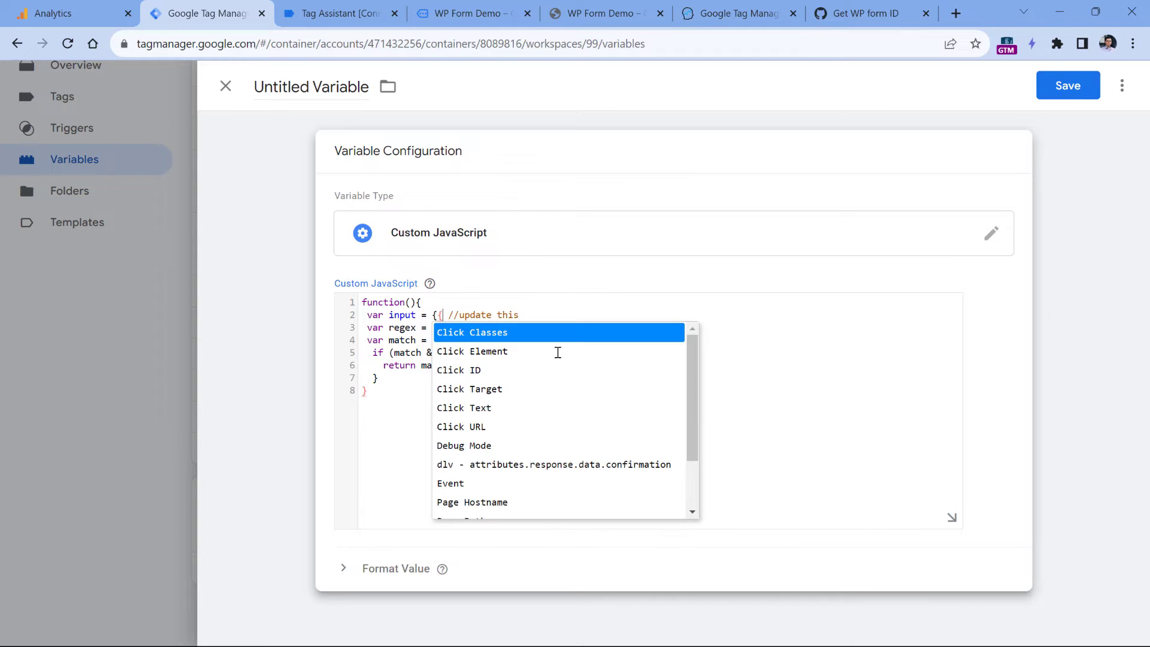
left_click(543, 466)
left_click_drag(692, 315, 777, 314)
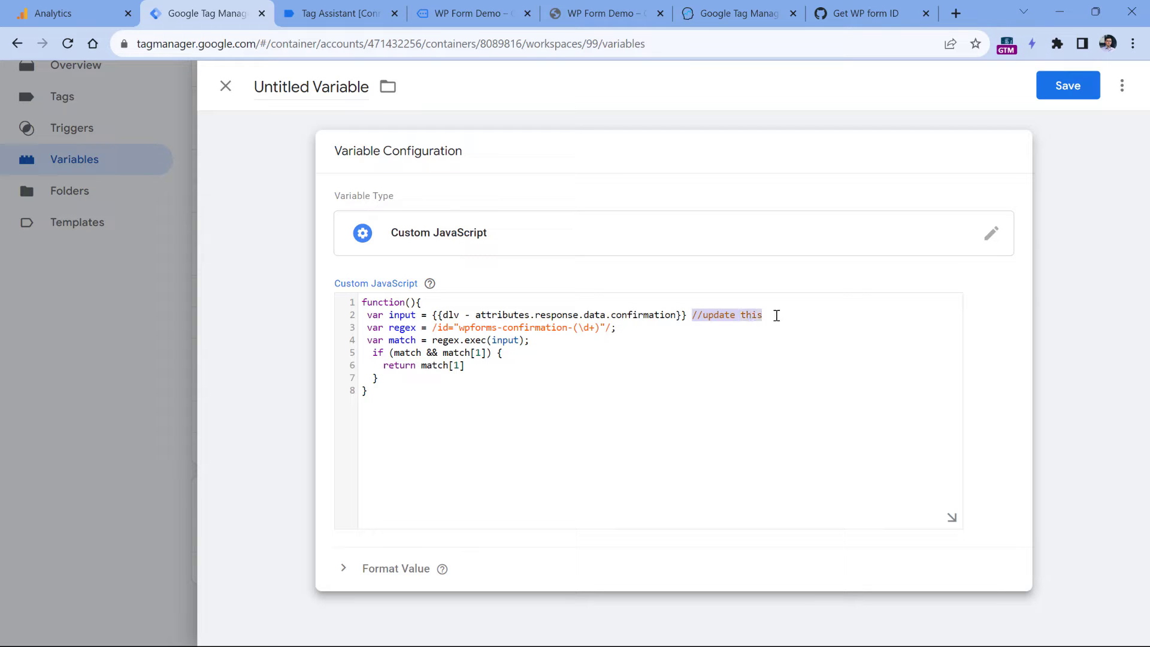
key("BackSpace")
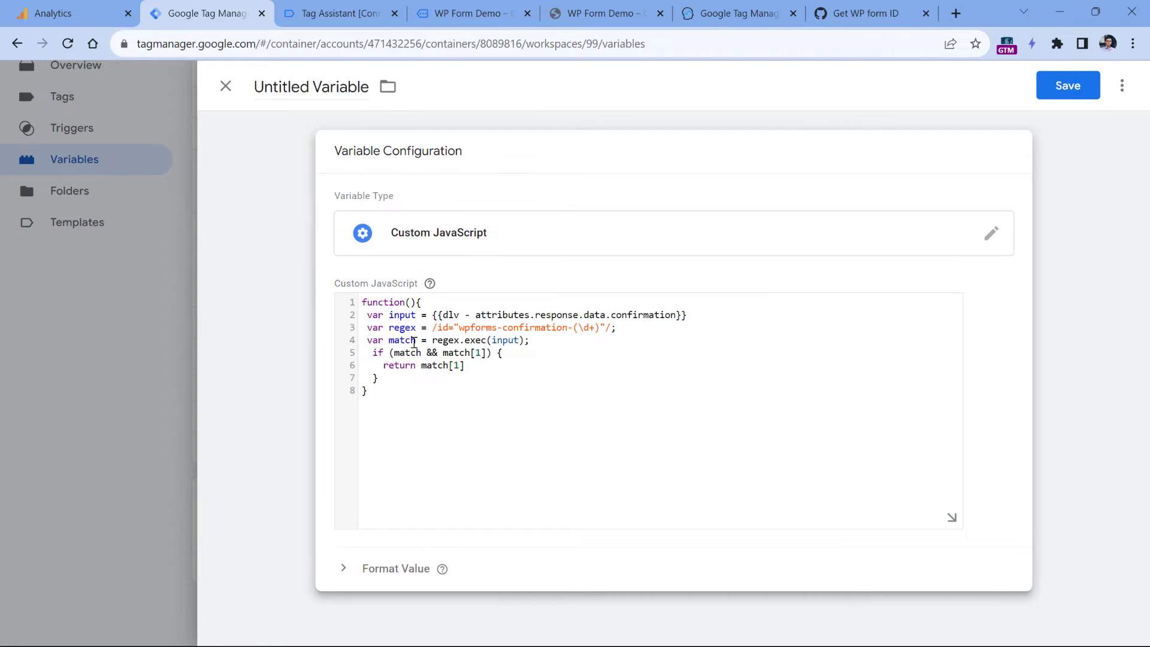
In Tag Assistant, review the confirmation variable's value from which the function extracts the form ID.
left_click(335, 18)
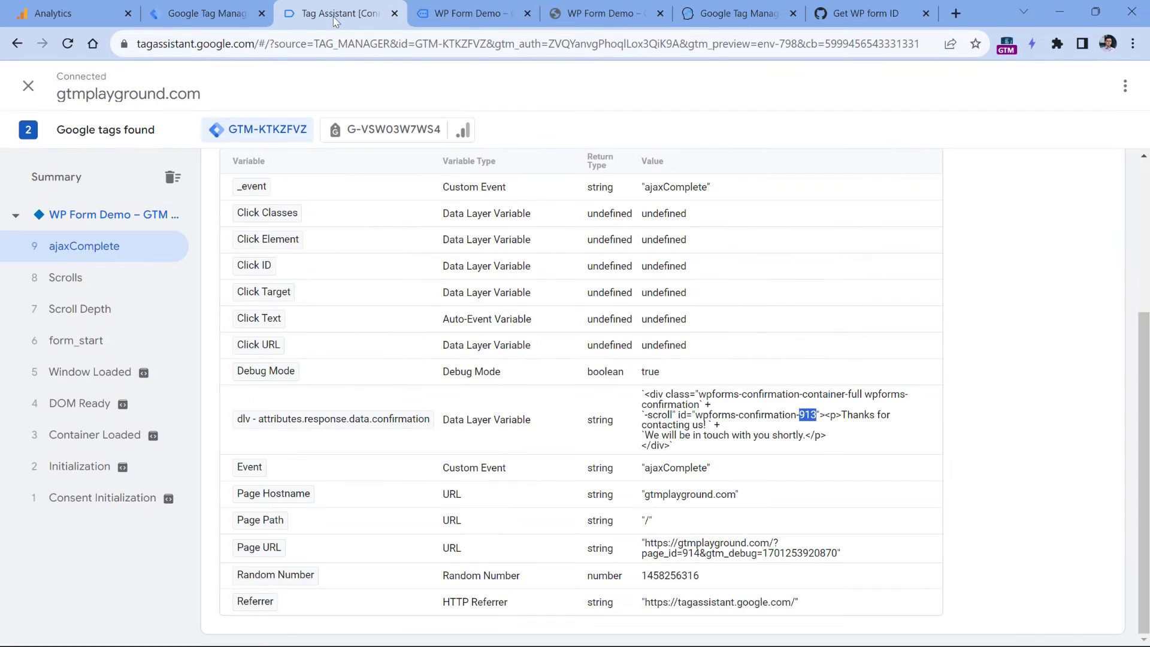
left_click_drag(642, 405, 818, 424)
left_click(682, 448)
left_click(817, 424)
double_click(808, 417)
In Google Tag Manager, name the Custom JavaScript variable "cjs - wpforms form id" and save it.
left_click(242, 24)
triple_click(309, 89)
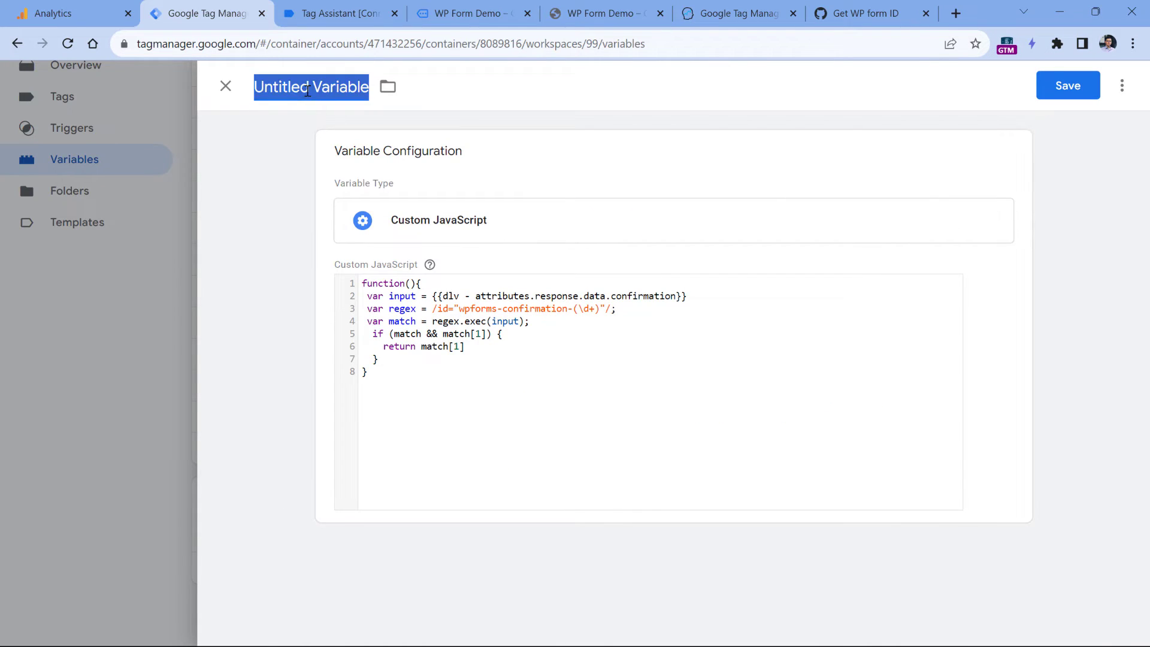
type("cjs - wpforms form id")
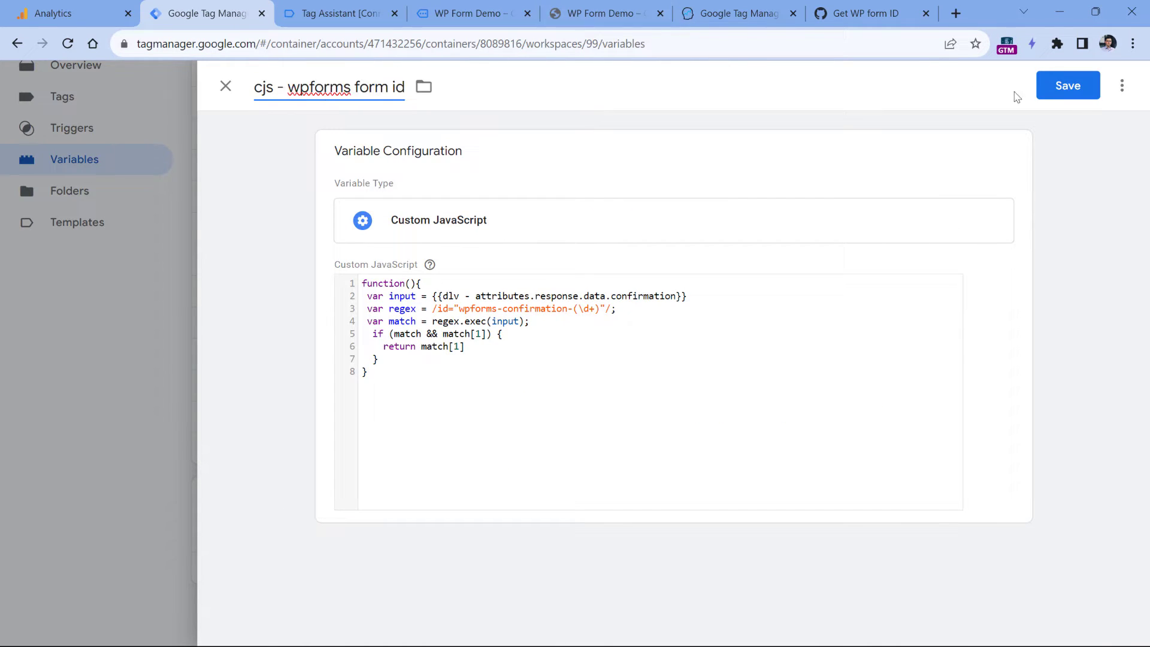
left_click(1065, 87)
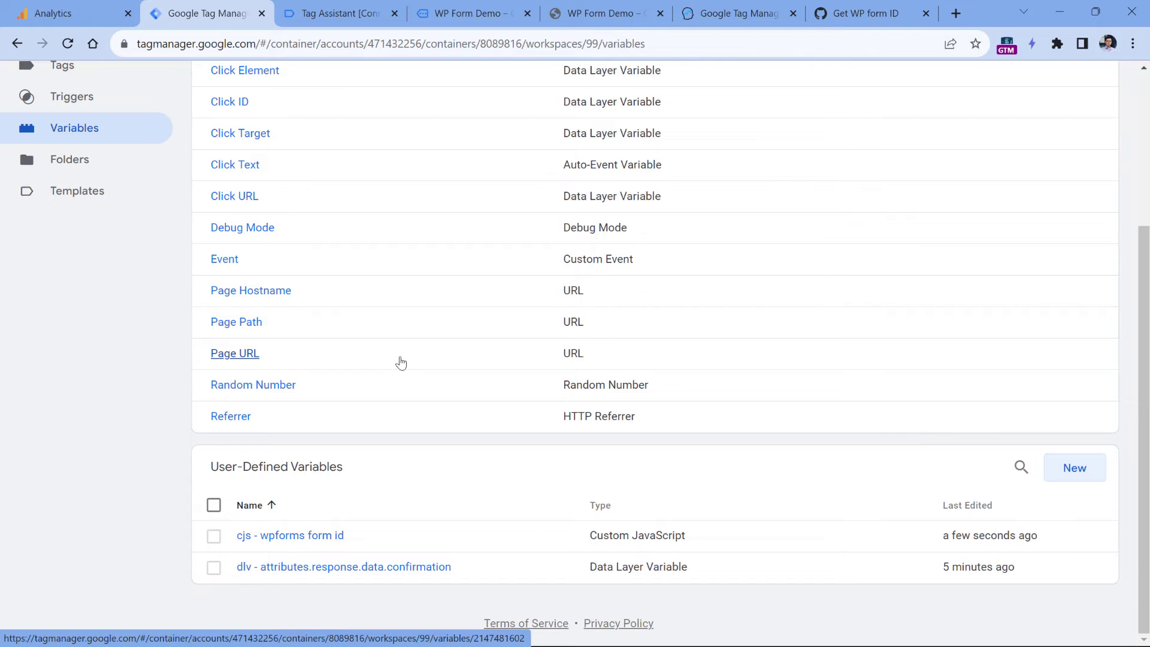
Add a form_id event parameter with the "cjs - wpforms form id" variable as its value to the GA4 event - form_submission tag and save it.
scroll(401, 362, "up", 4)
left_click(67, 289)
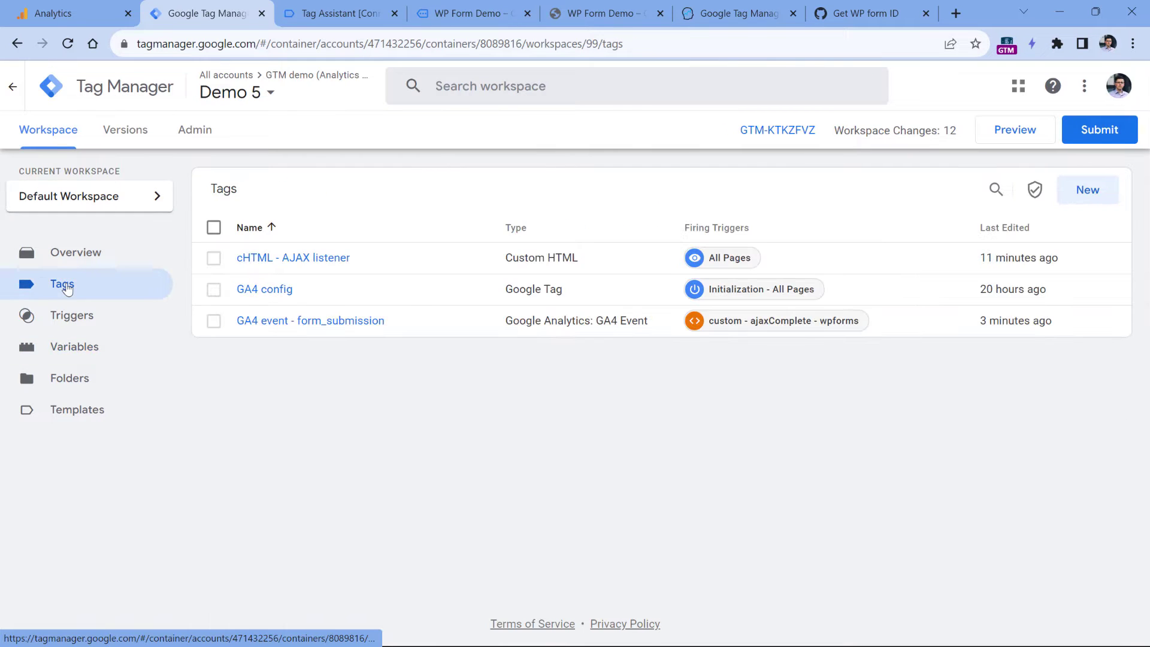
left_click(311, 321)
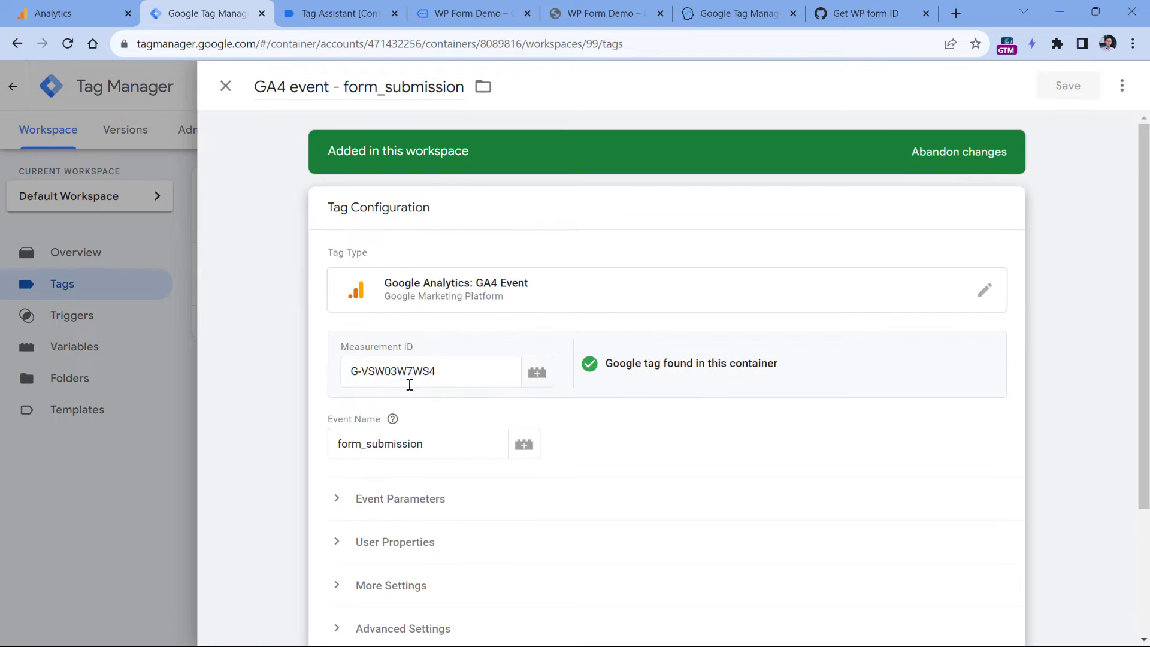
scroll(410, 385, "down", 1)
left_click(369, 423)
left_click(407, 531)
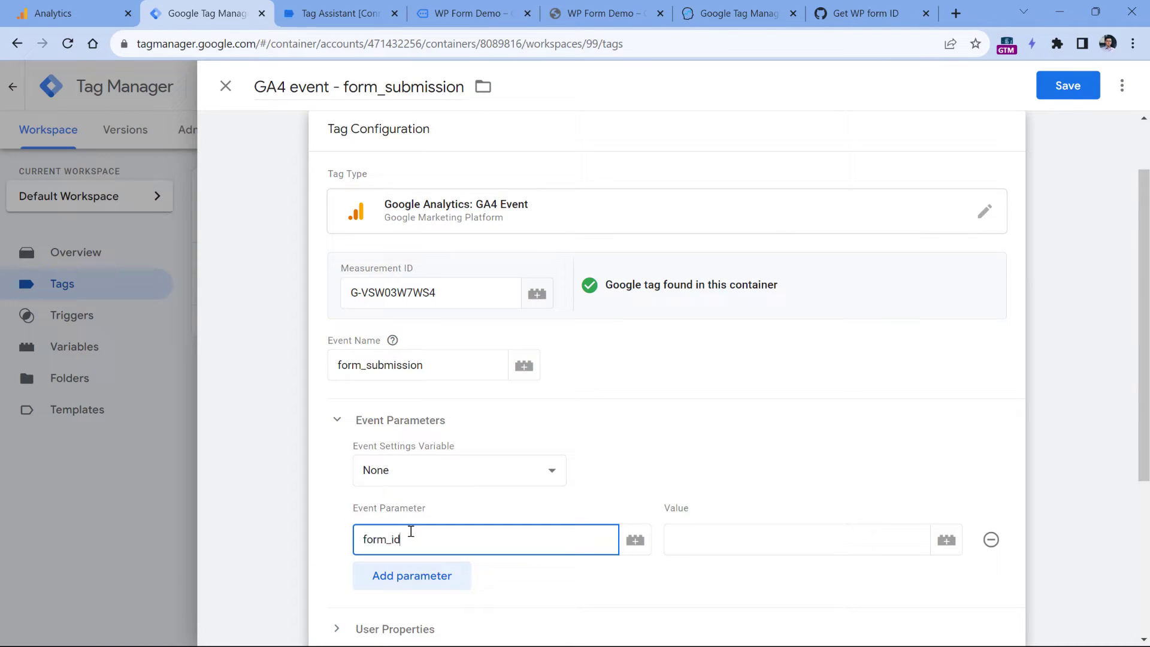
left_click(773, 526)
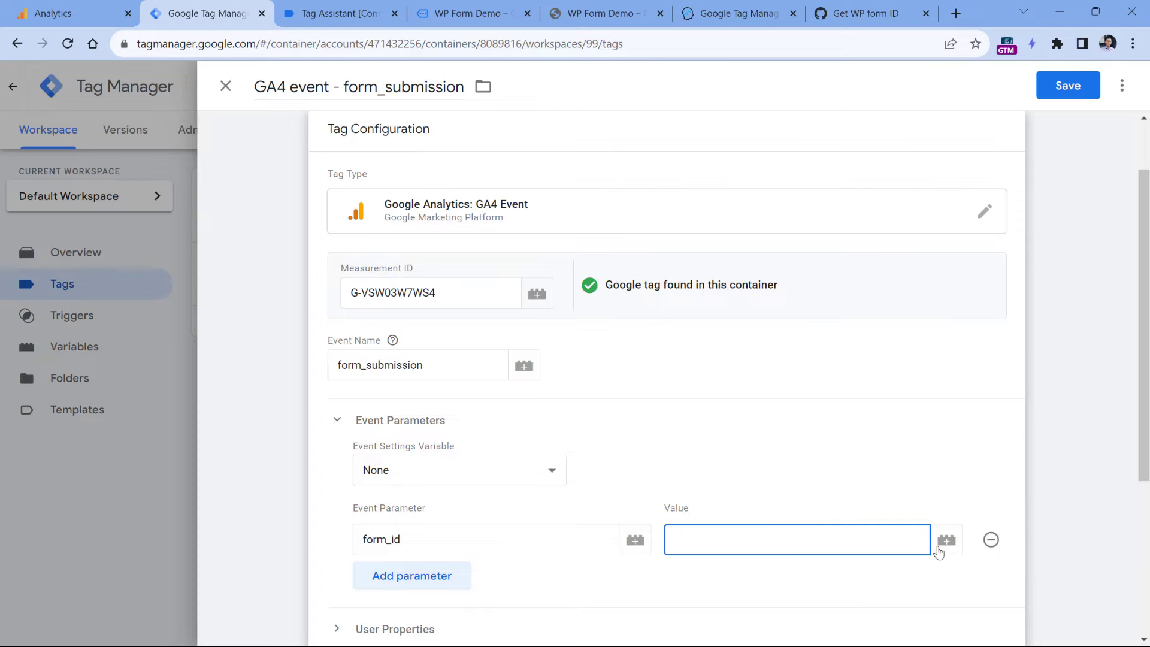
left_click(946, 547)
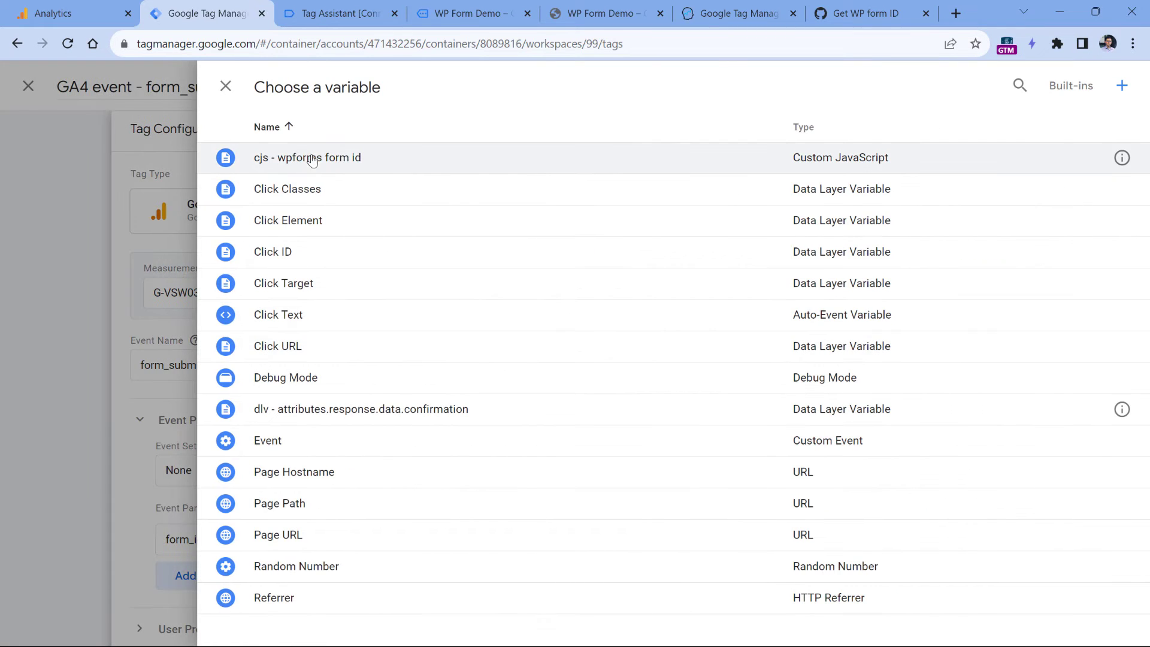
left_click(305, 158)
left_click(1068, 85)
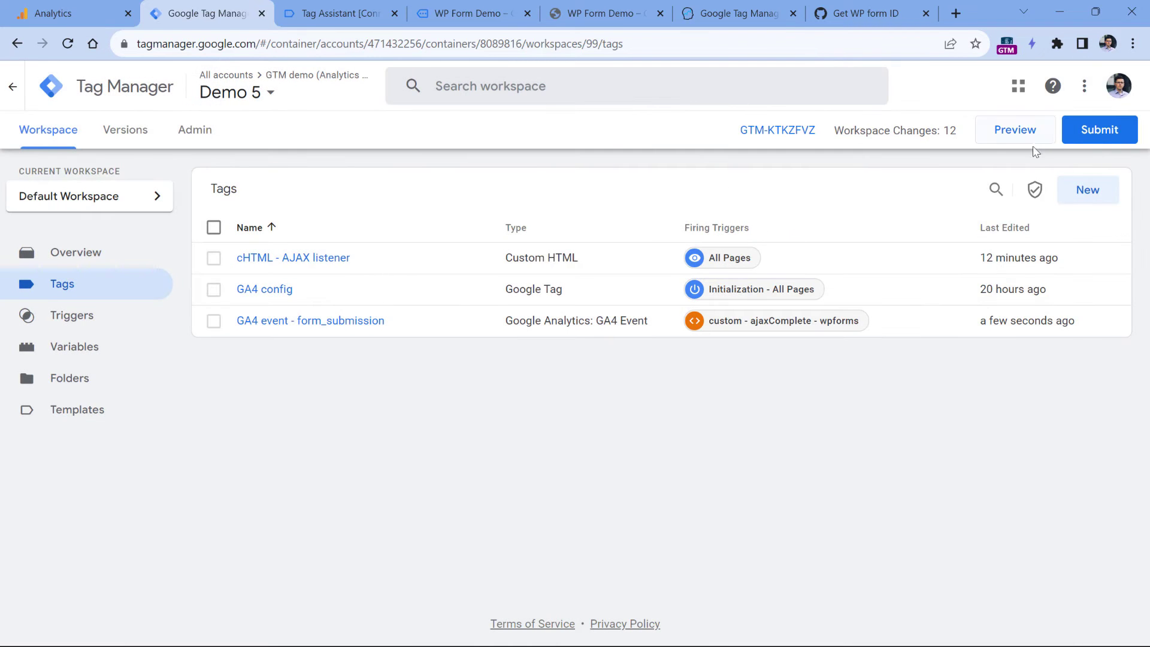
Start preview mode and submit the WP Form Demo form with a test first and last name, e-mail and the message "asd".
left_click(1019, 133)
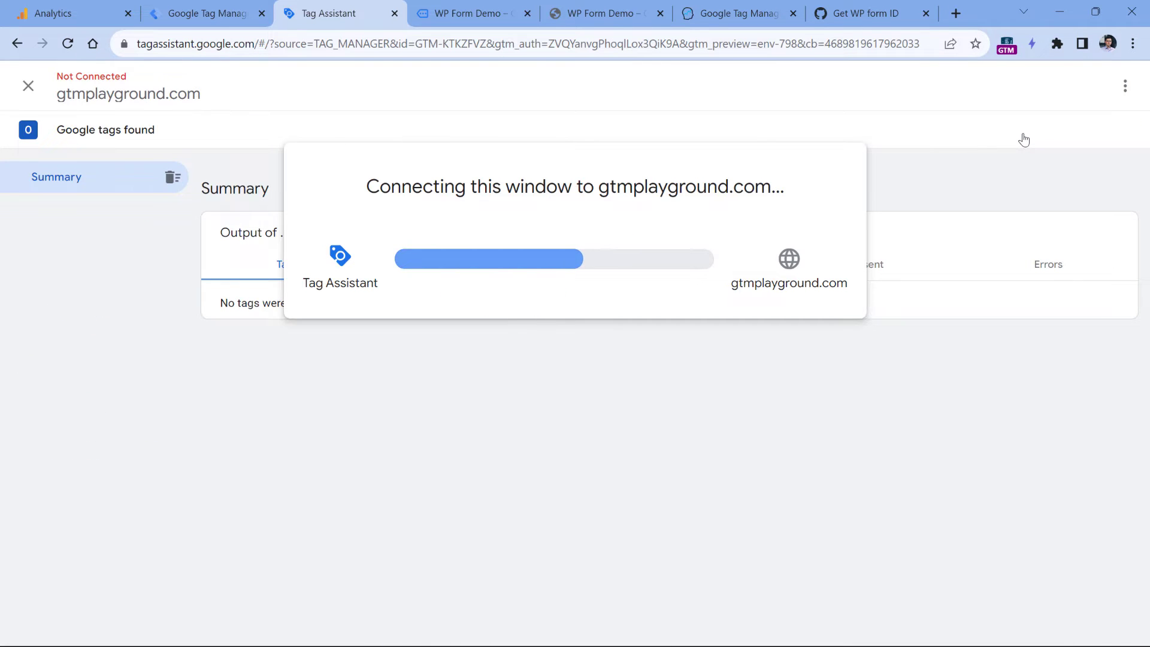
left_click(467, 12)
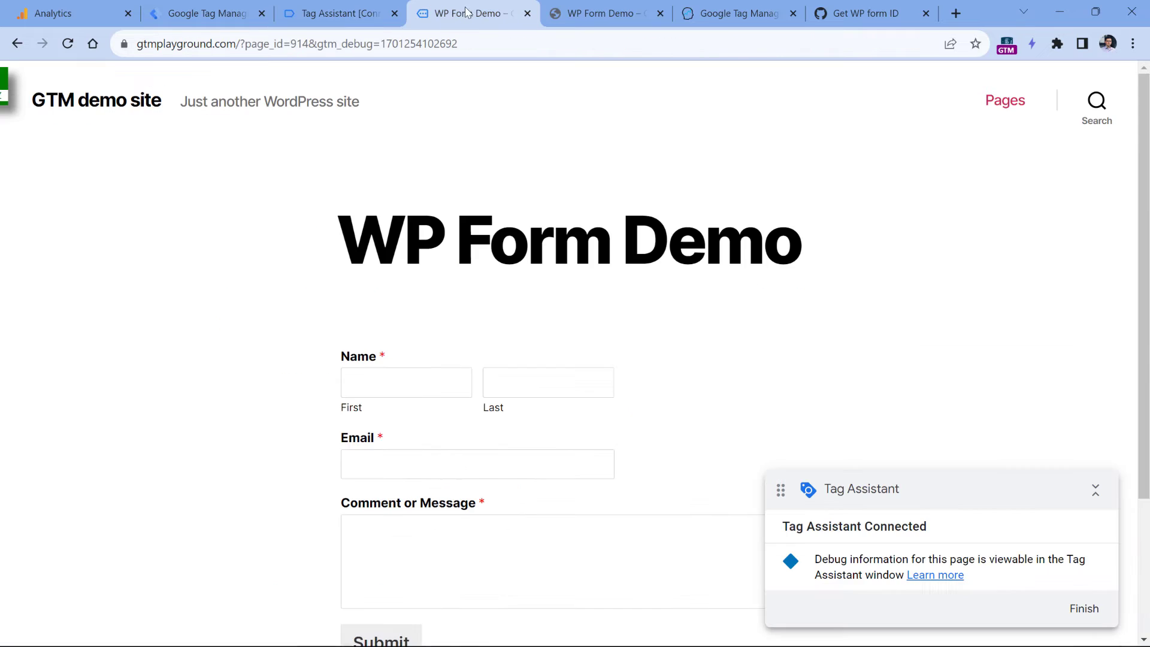
left_click(433, 382)
type("asd")
left_click(523, 383)
type("asd")
left_click(431, 467)
type("asd@asd.comasd")
left_click(399, 640)
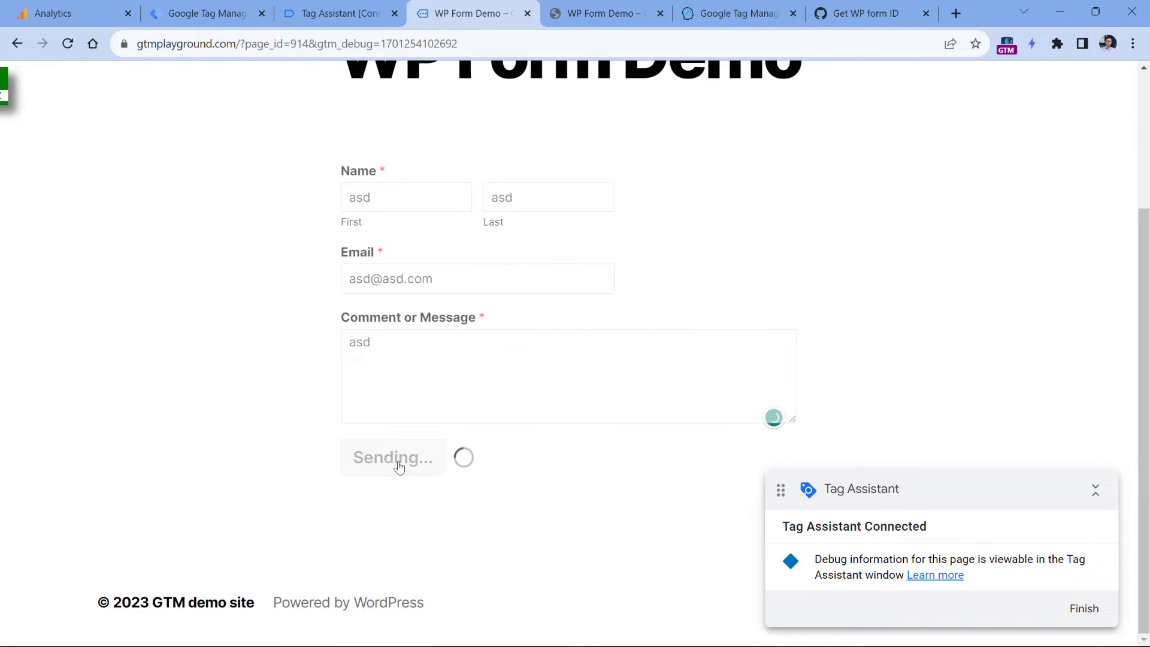
In Tag Assistant, check the value of the "cjs - wpforms form id" variable on the ajaxComplete event.
left_click(339, 15)
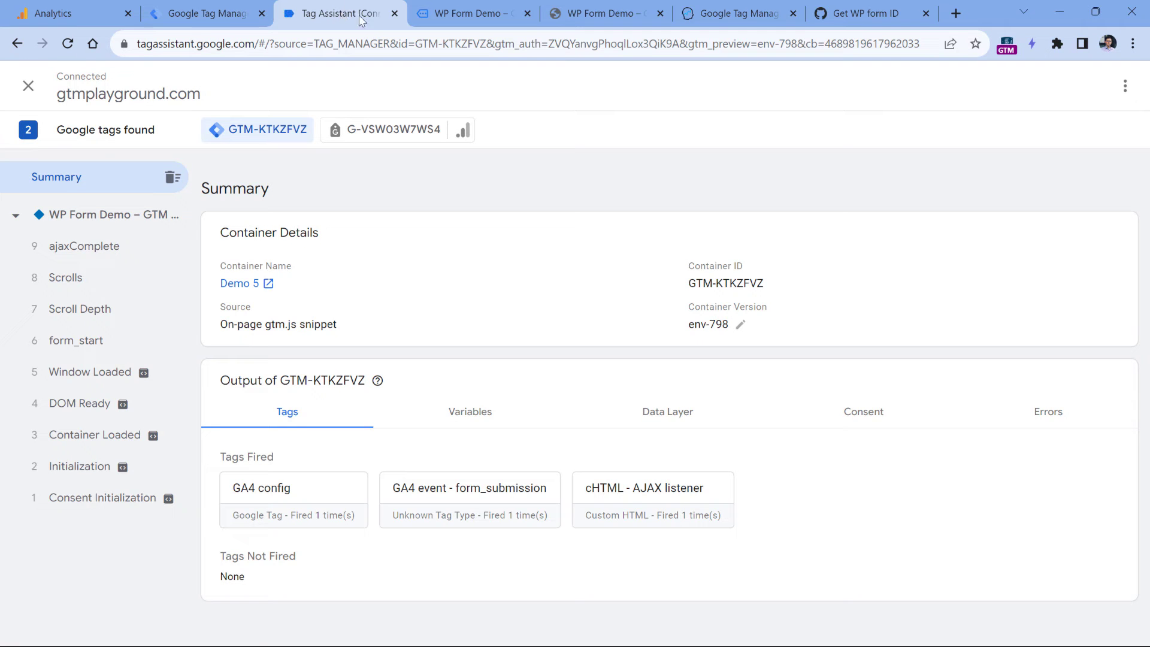
left_click(90, 246)
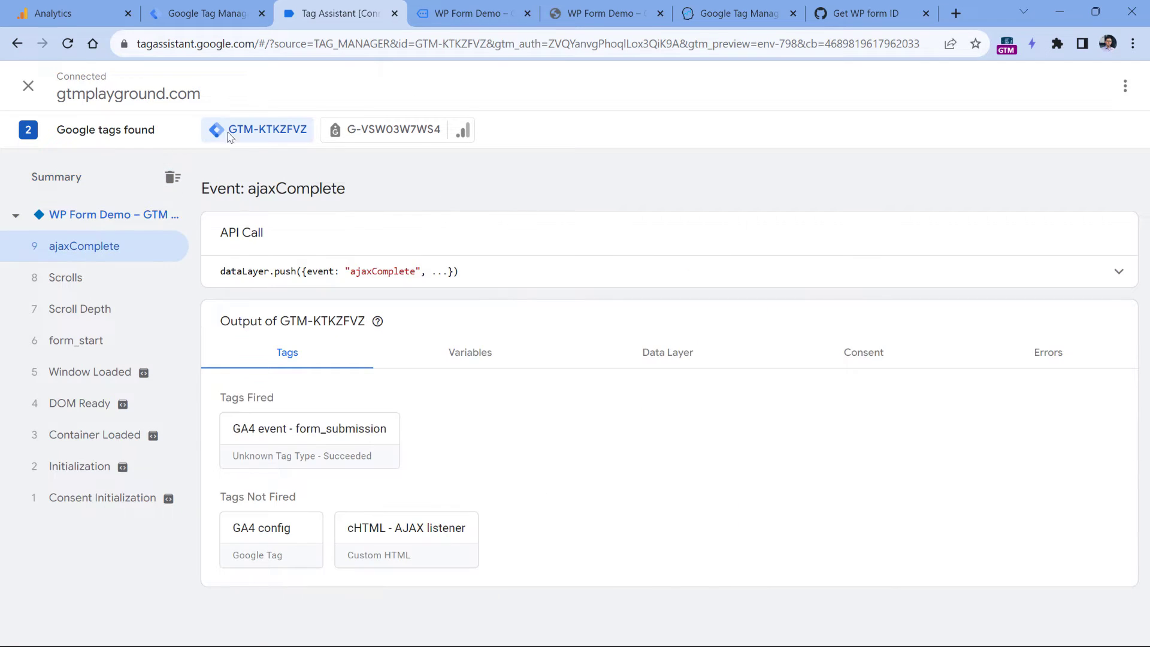
left_click(472, 355)
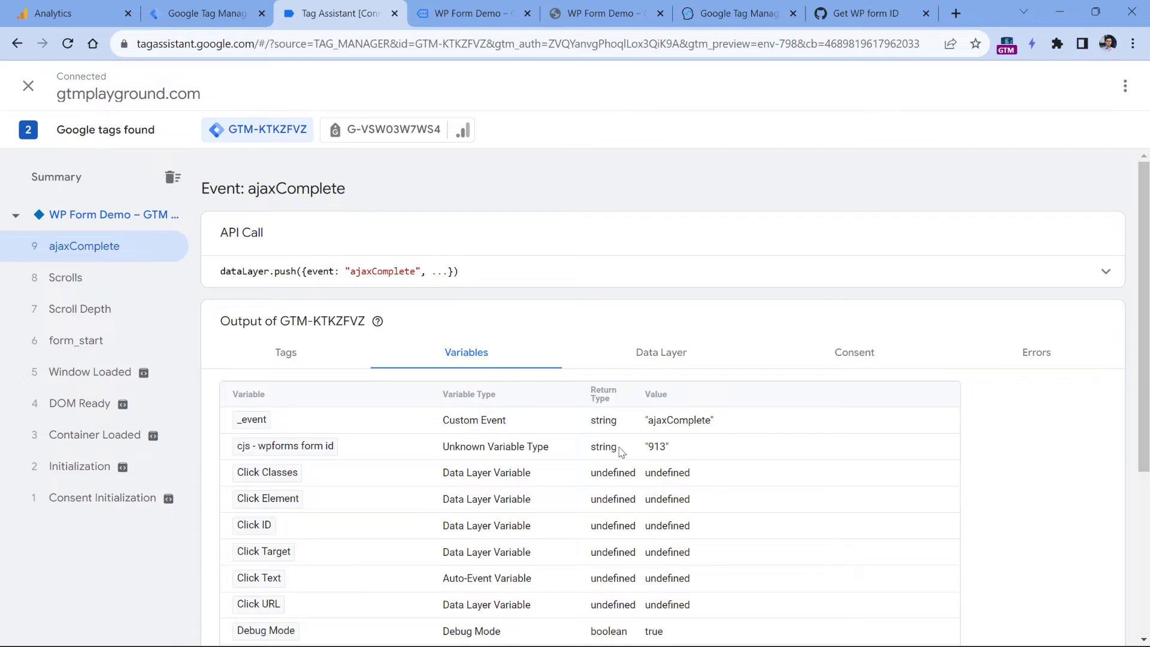
double_click(659, 447)
In Google Analytics DebugView, check the form_id parameter of the latest form_submission event.
left_click(65, 15)
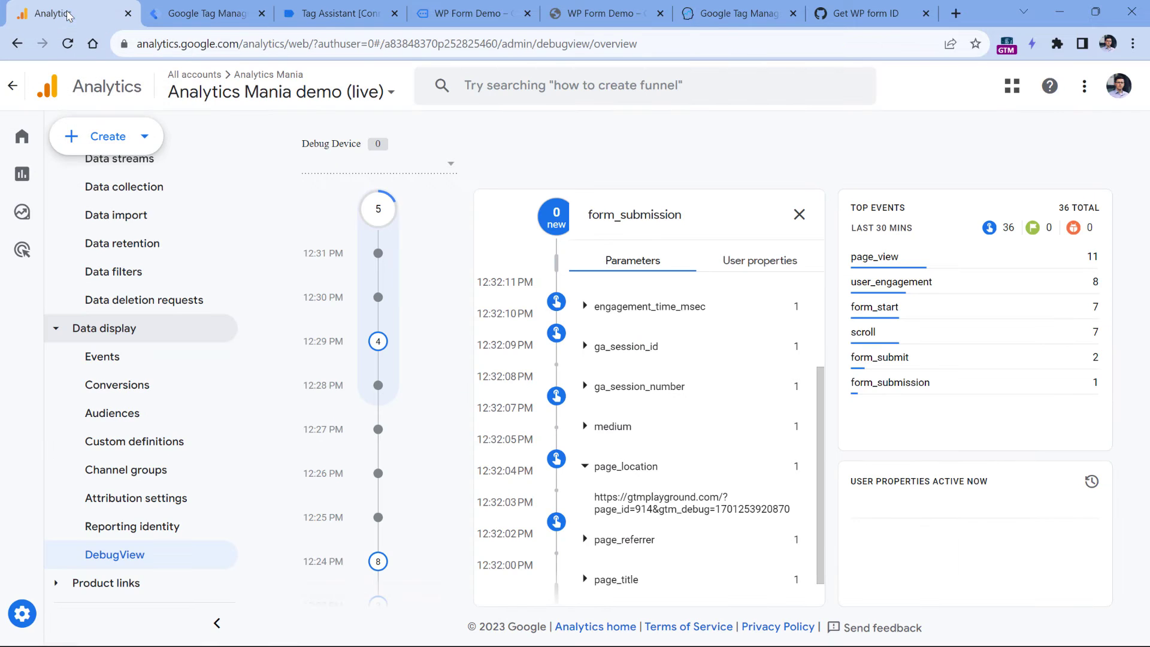
left_click(801, 216)
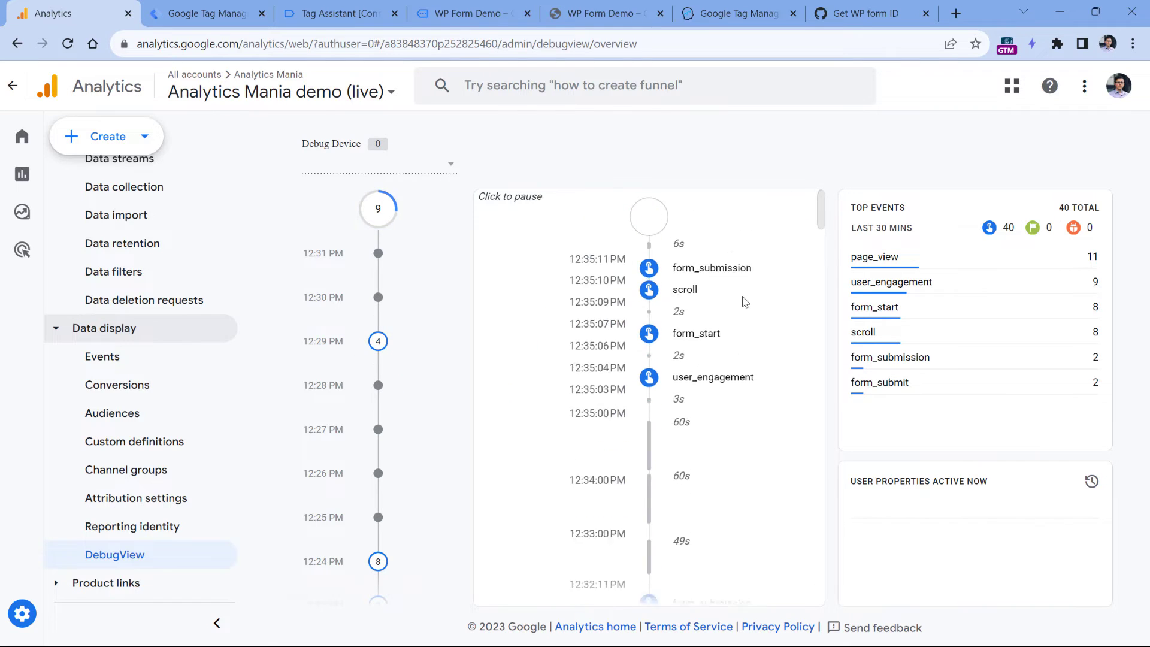
left_click(713, 294)
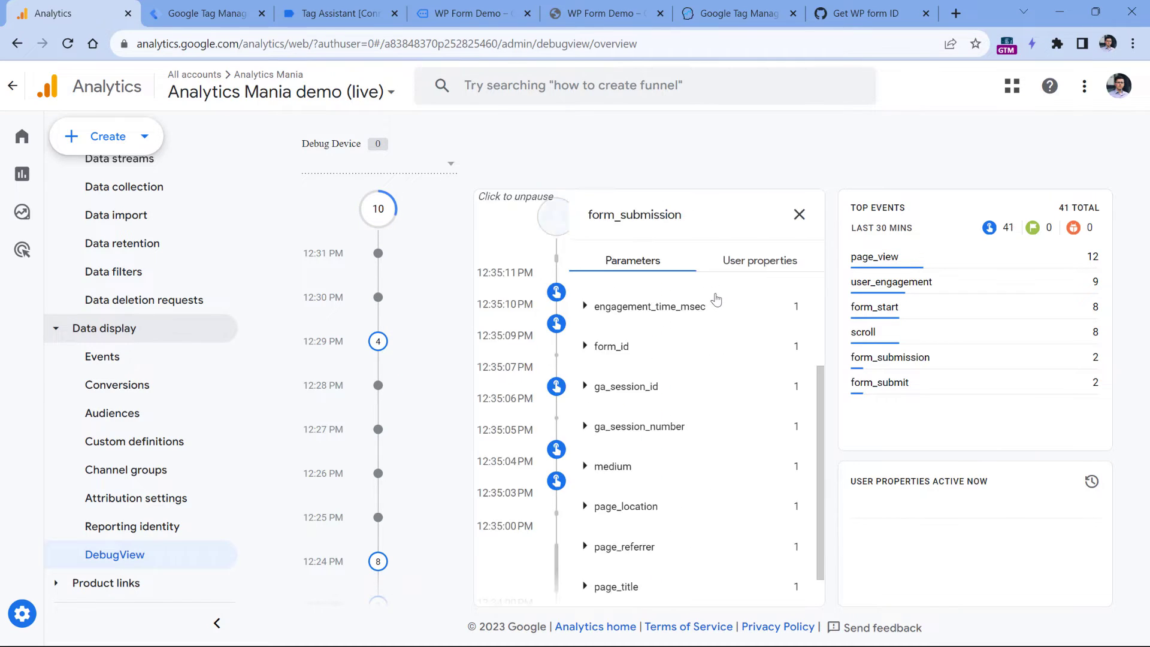
left_click(585, 348)
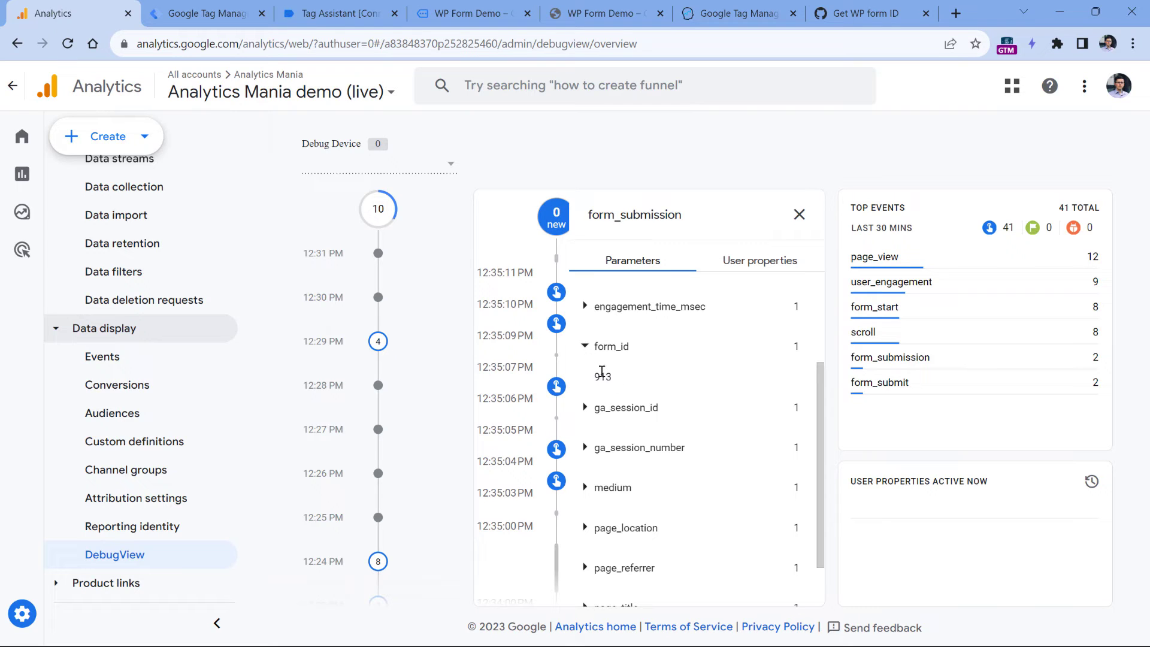
left_click(590, 352)
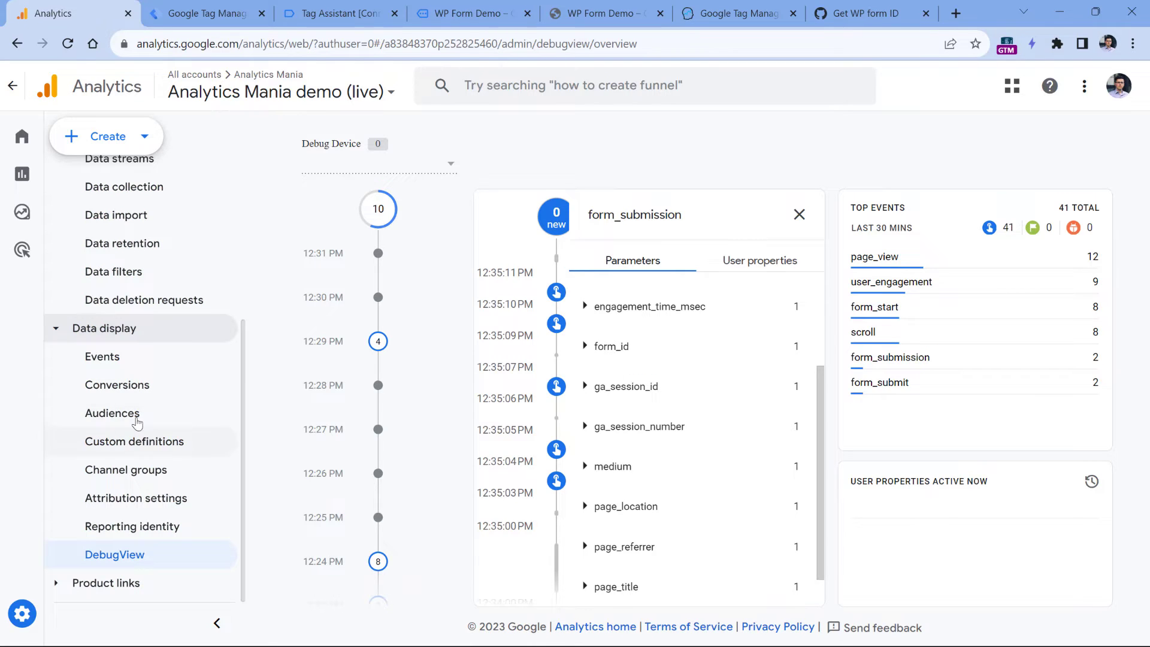
Try to create an event-scoped custom dimension named "Form ID" for the form_id event parameter, and return to Google Tag Manager.
mouse_move(29, 616)
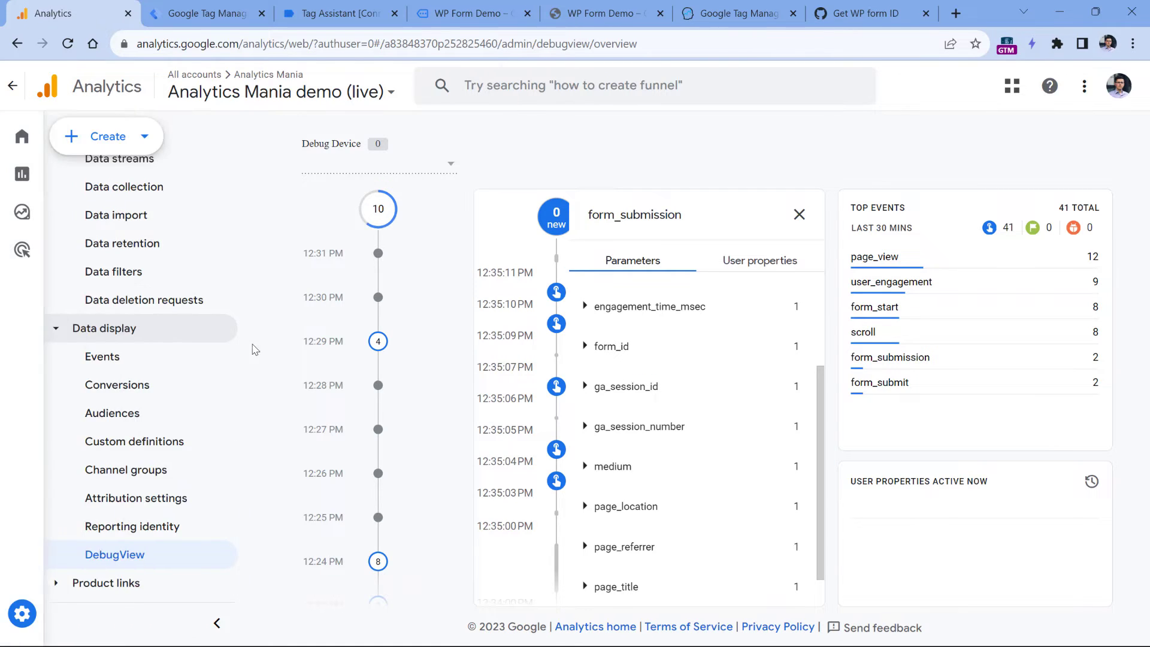
left_click(142, 445)
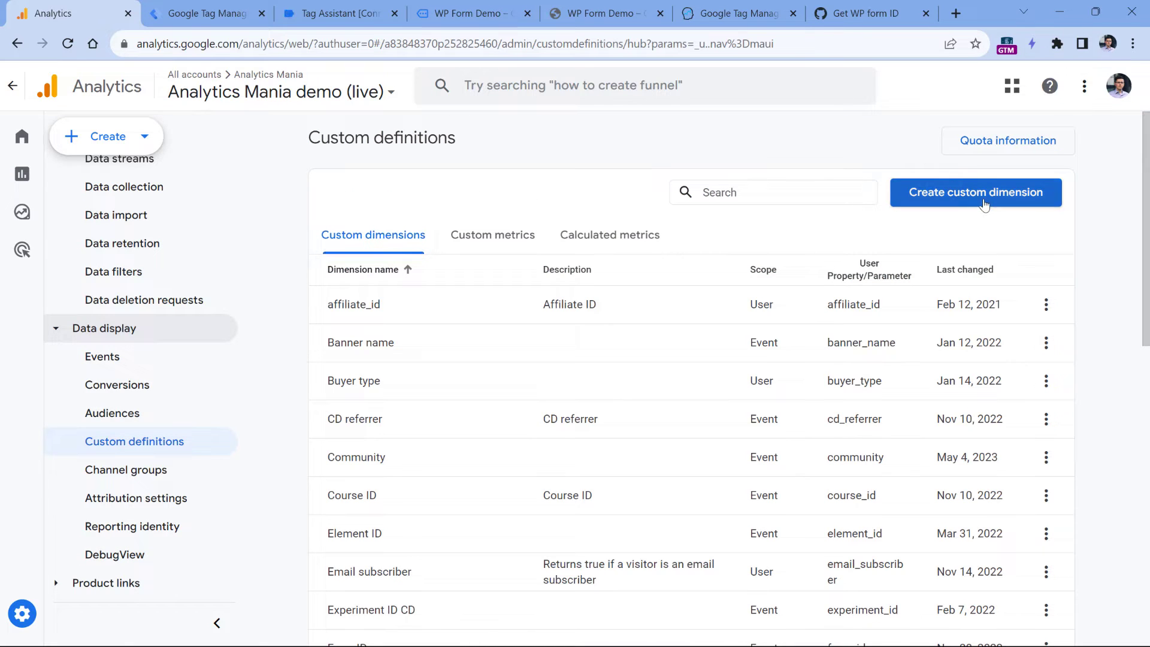
left_click(958, 195)
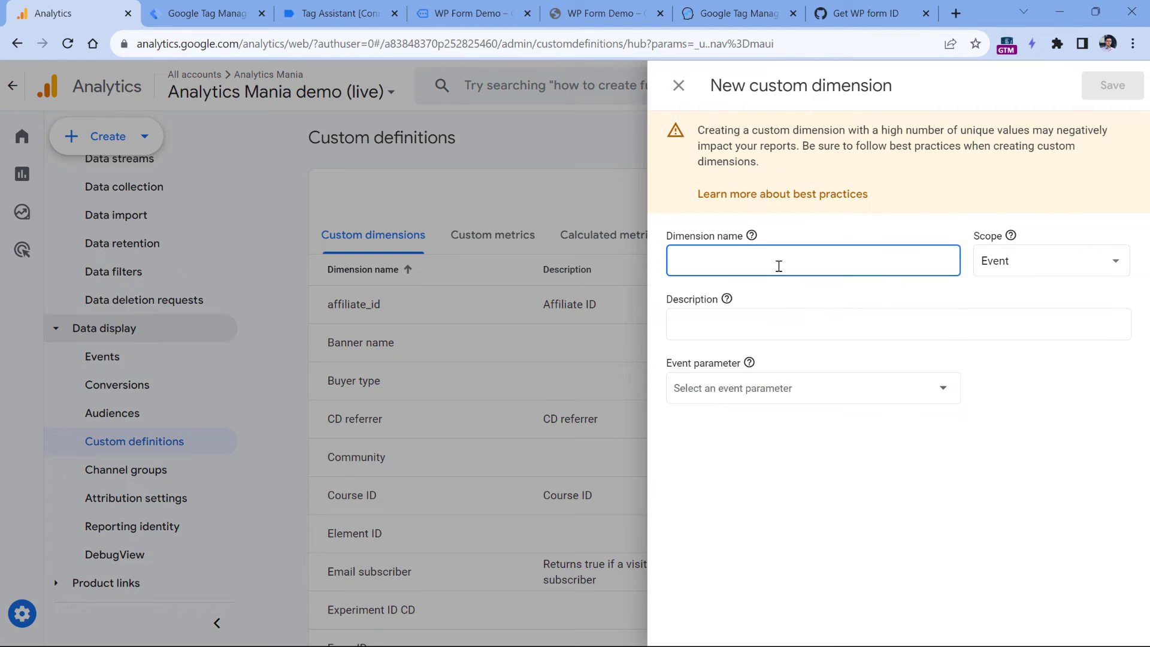
type("Form ID")
left_click(772, 387)
type("form_id")
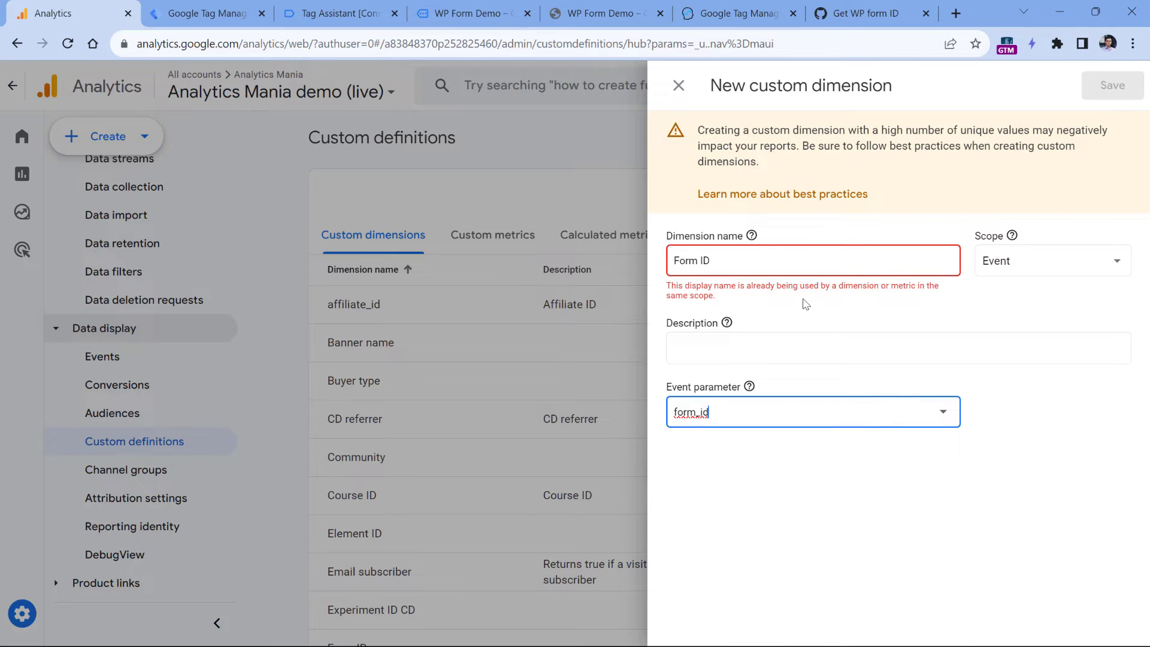
left_click(539, 252)
key("ctrl+Tab")
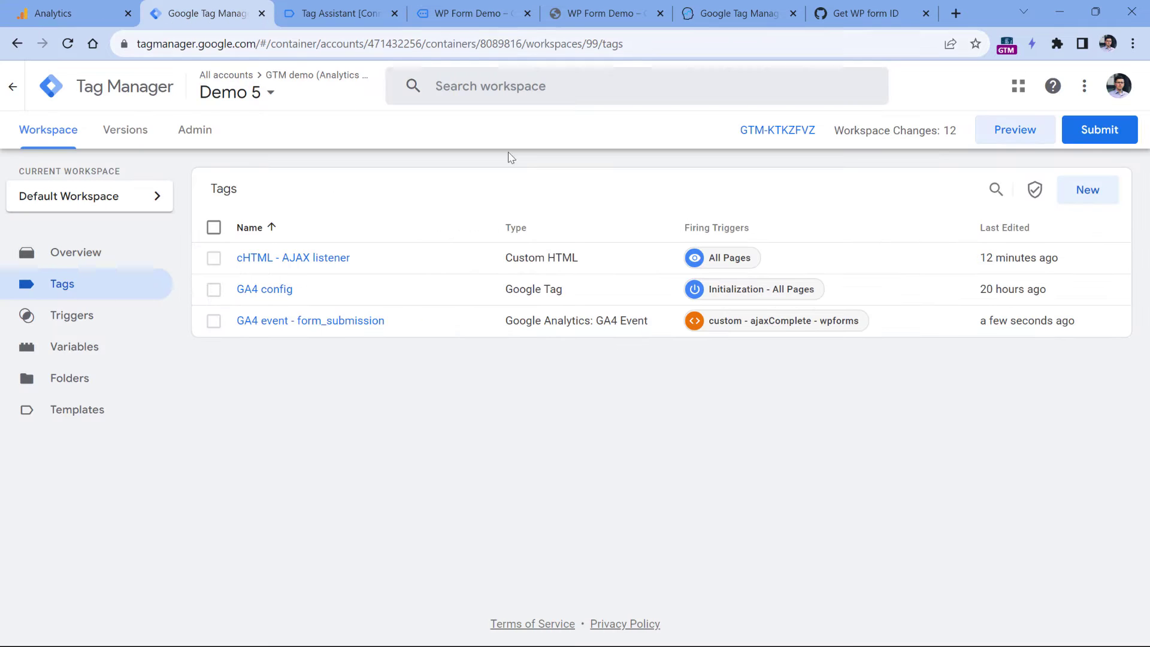
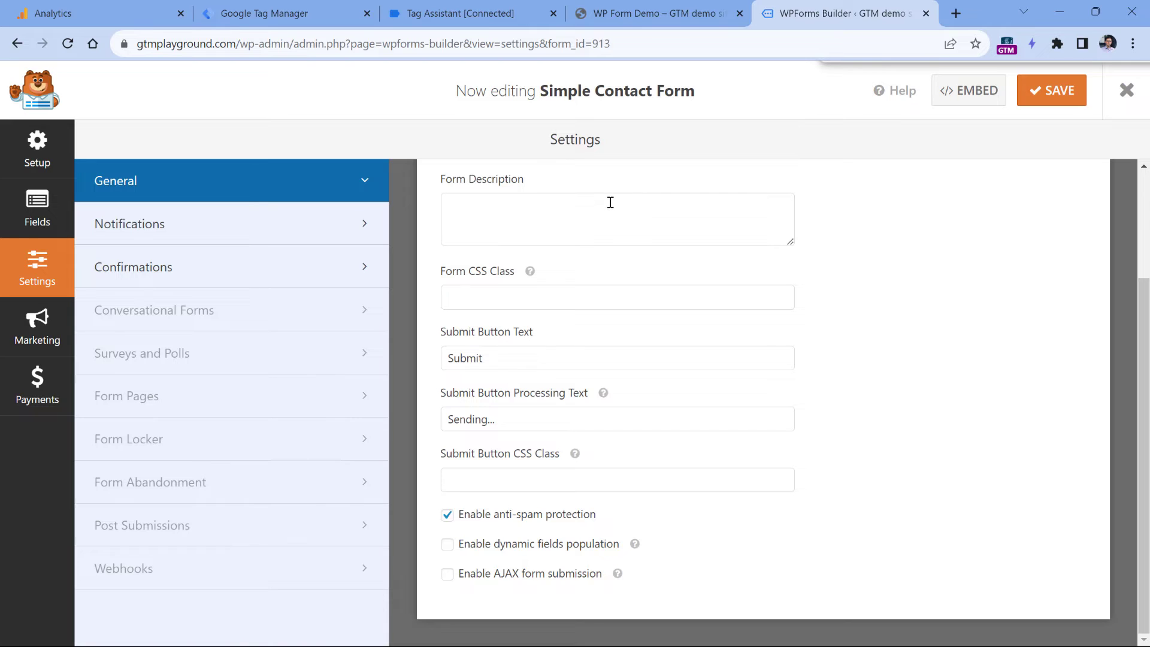
Close the WPForms builder and submit the WP Form Demo form with a test first and last name, e-mail and the message "asdasd".
key("ctrl+w")
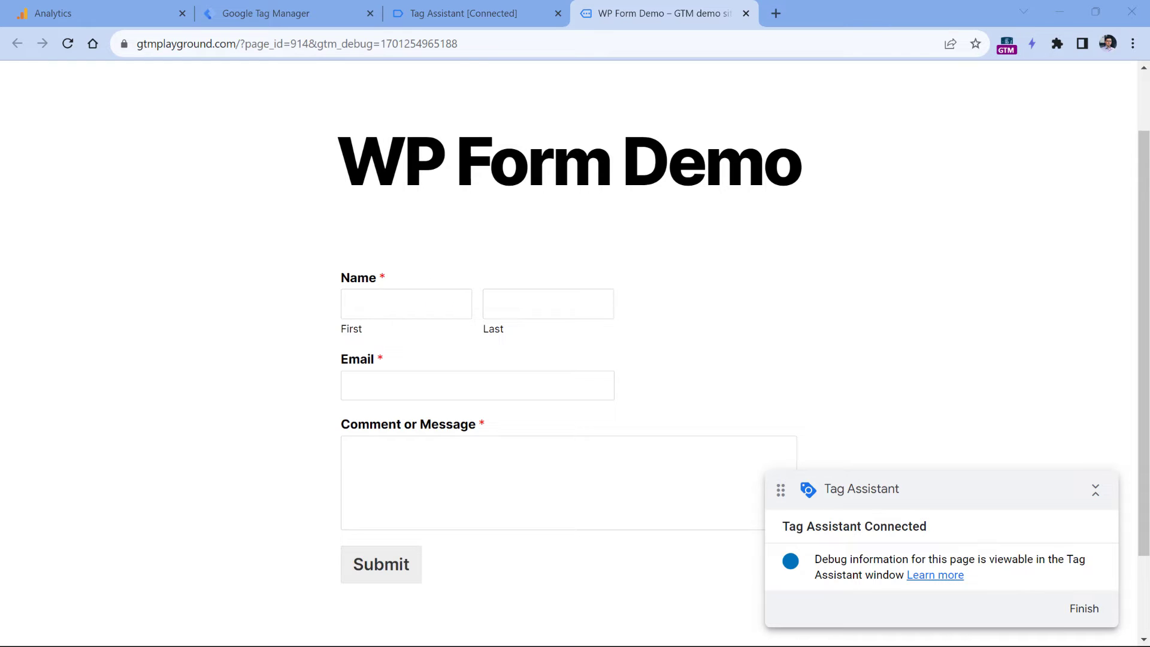
left_click(404, 306)
scroll(479, 227, "up", 2)
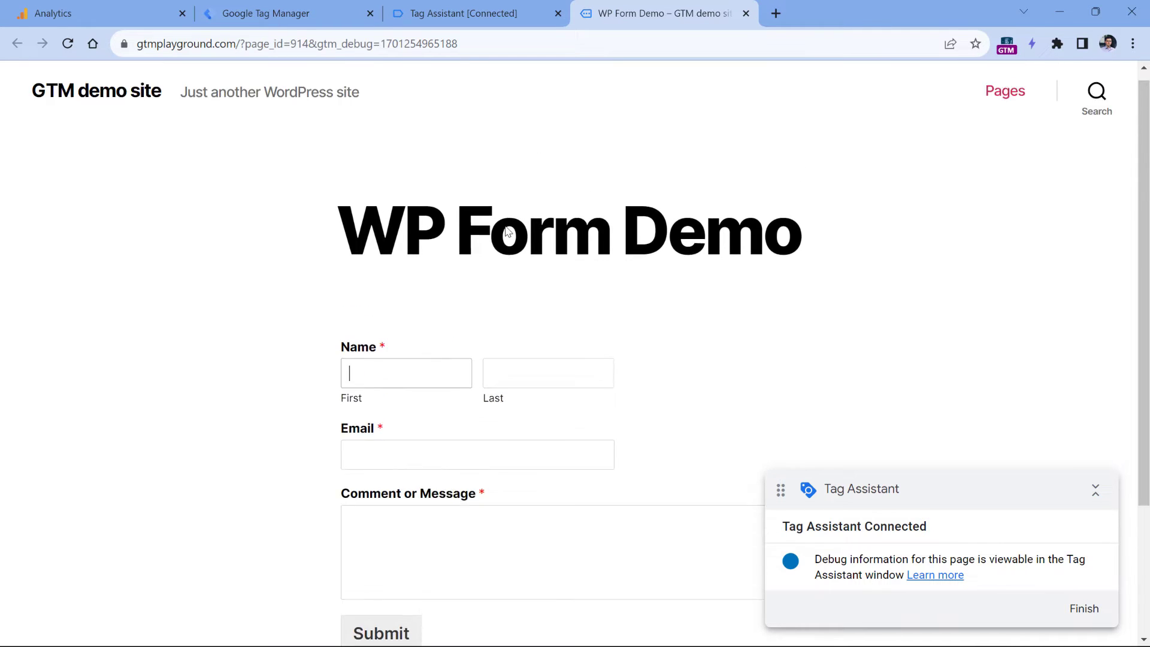
type("asd")
left_click(537, 387)
type("asd")
key("Tab")
type("asd@asd.com")
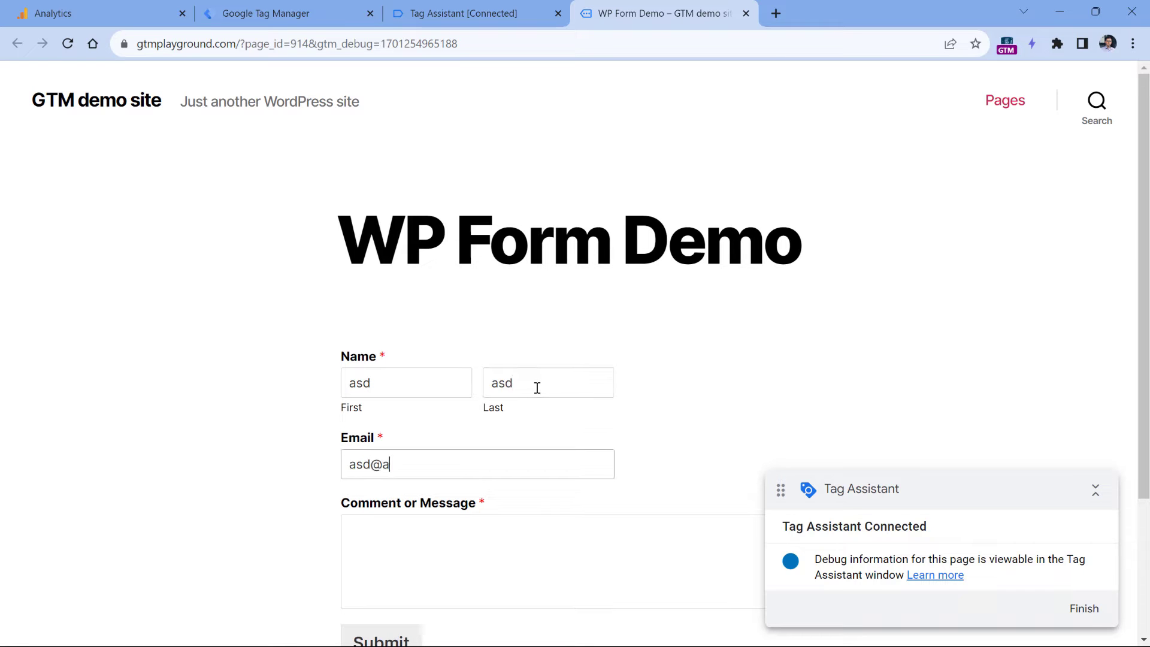
key("Tab")
type("asdasd")
scroll(526, 330, "down", 3)
left_click(380, 457)
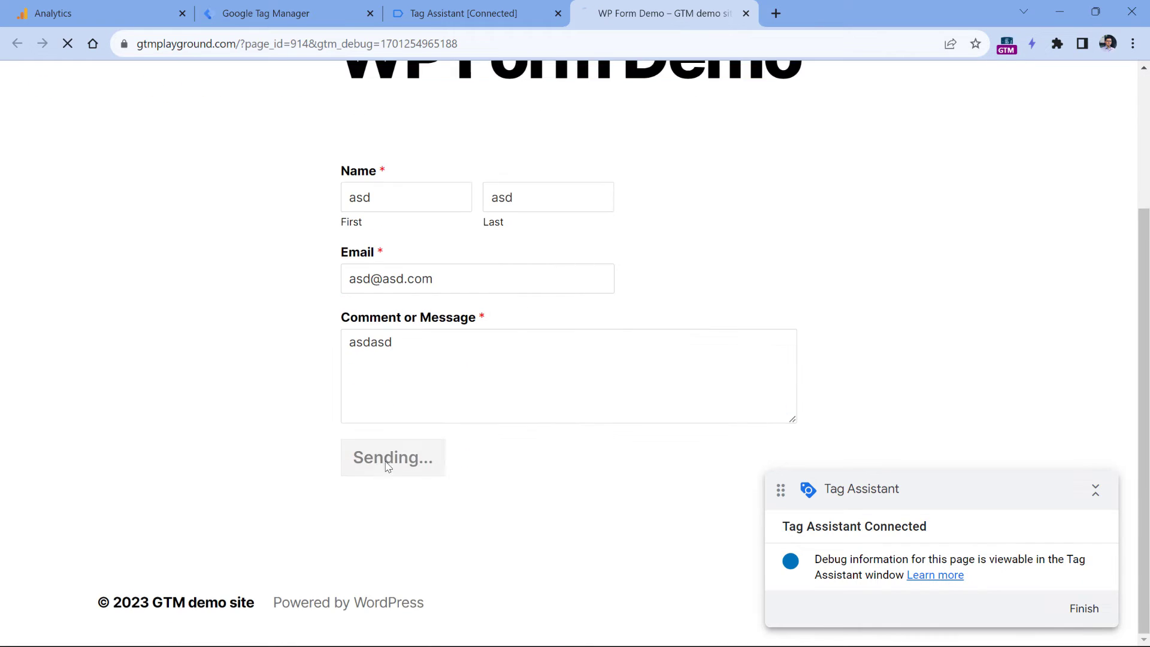
In Google Analytics DebugView, check the form_id parameter of the latest form_submit event.
left_click(98, 8)
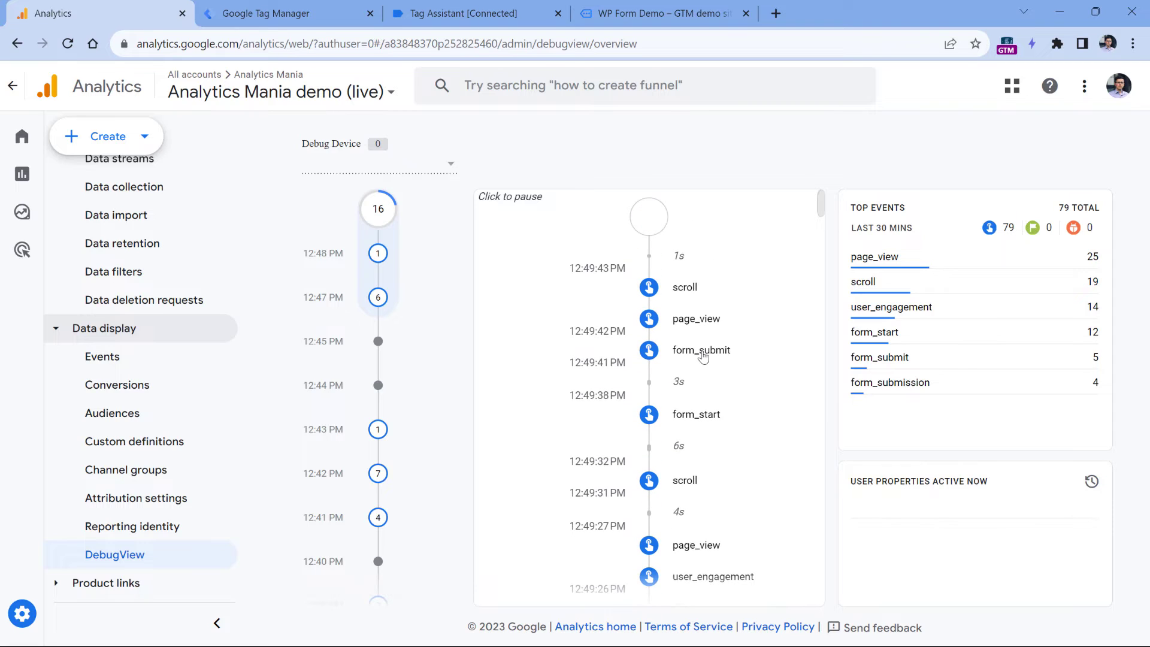
left_click(702, 353)
scroll(692, 360, "down", 1)
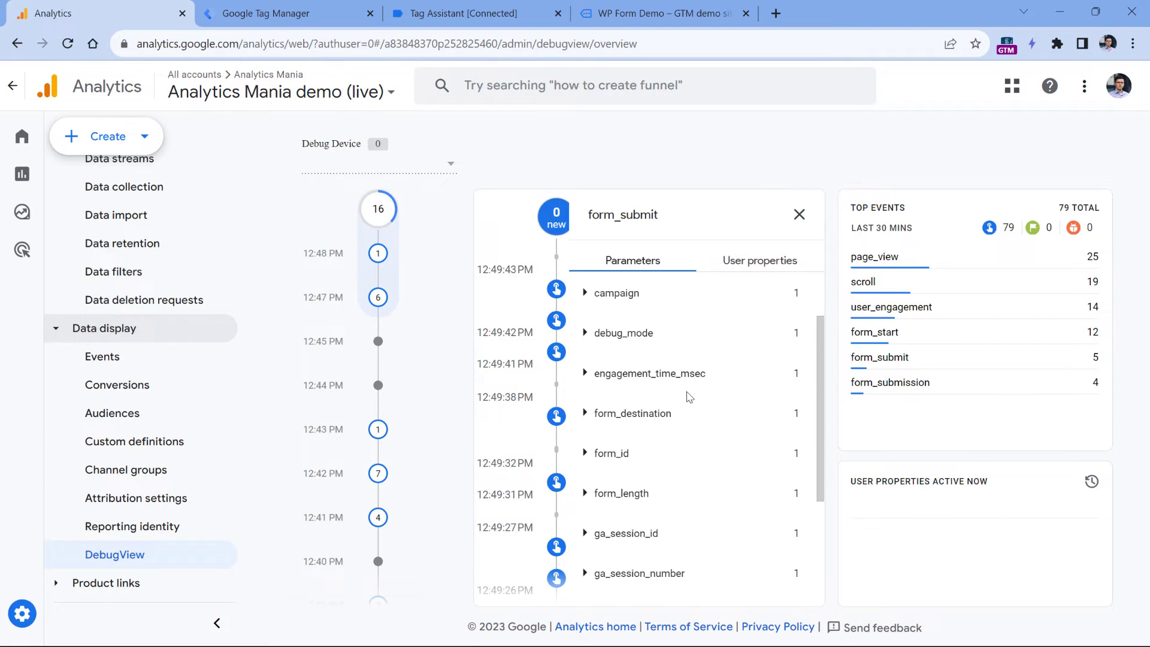
scroll(691, 347, "down", 1)
scroll(691, 347, "down", 1)
left_click(585, 376)
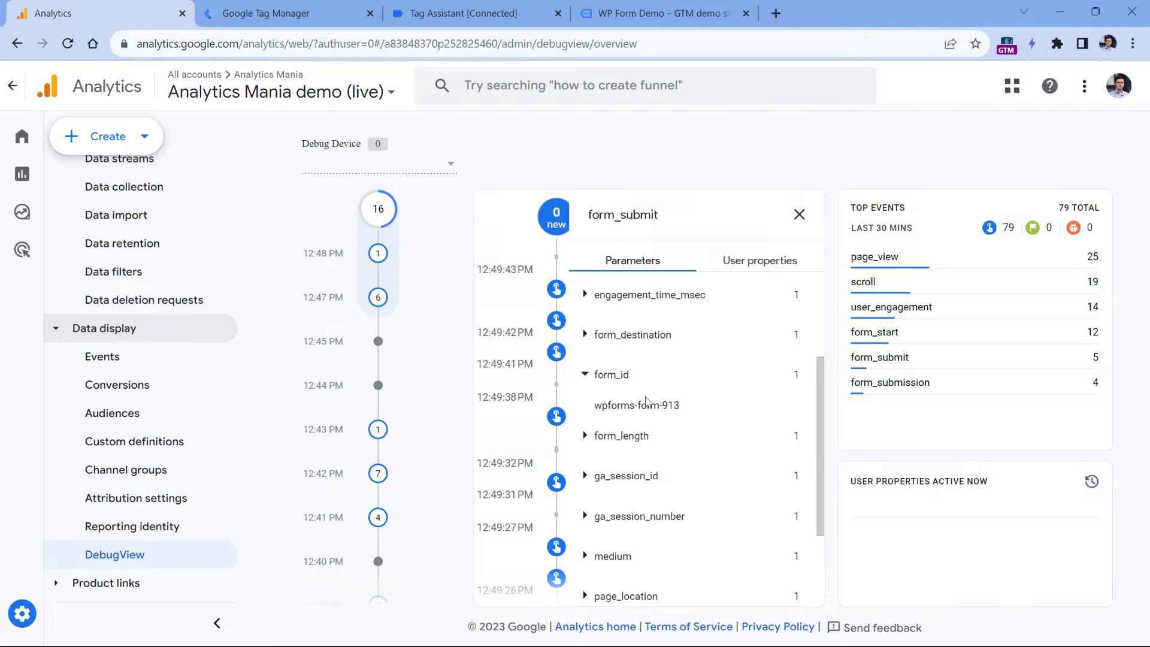
double_click(672, 406)
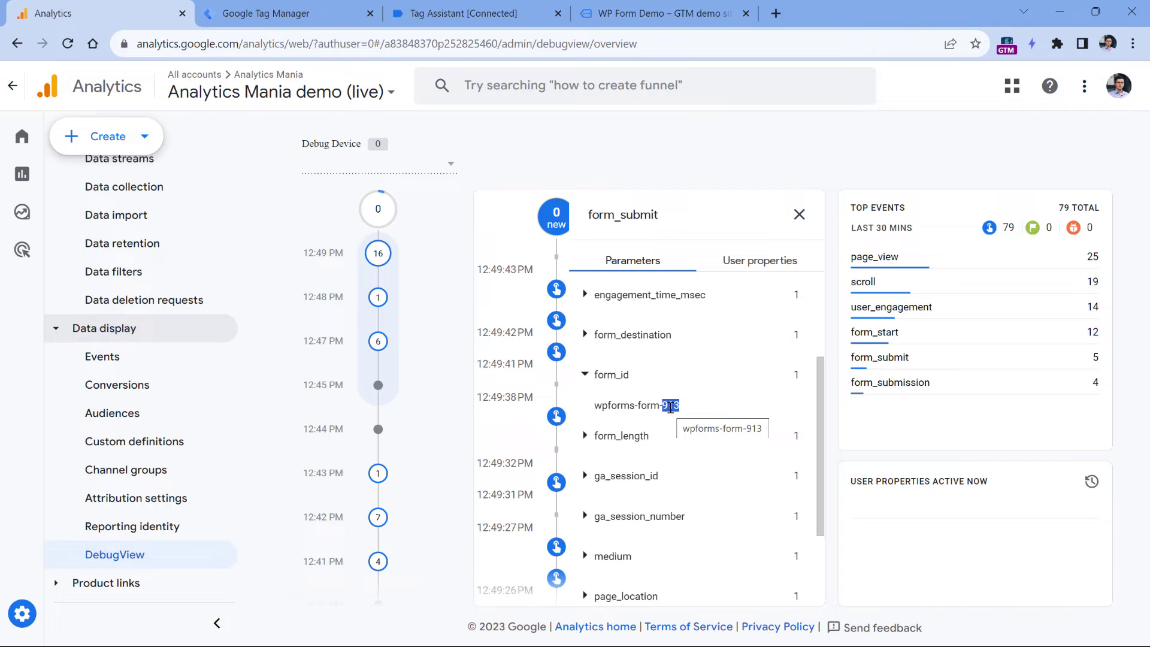
left_click(586, 376)
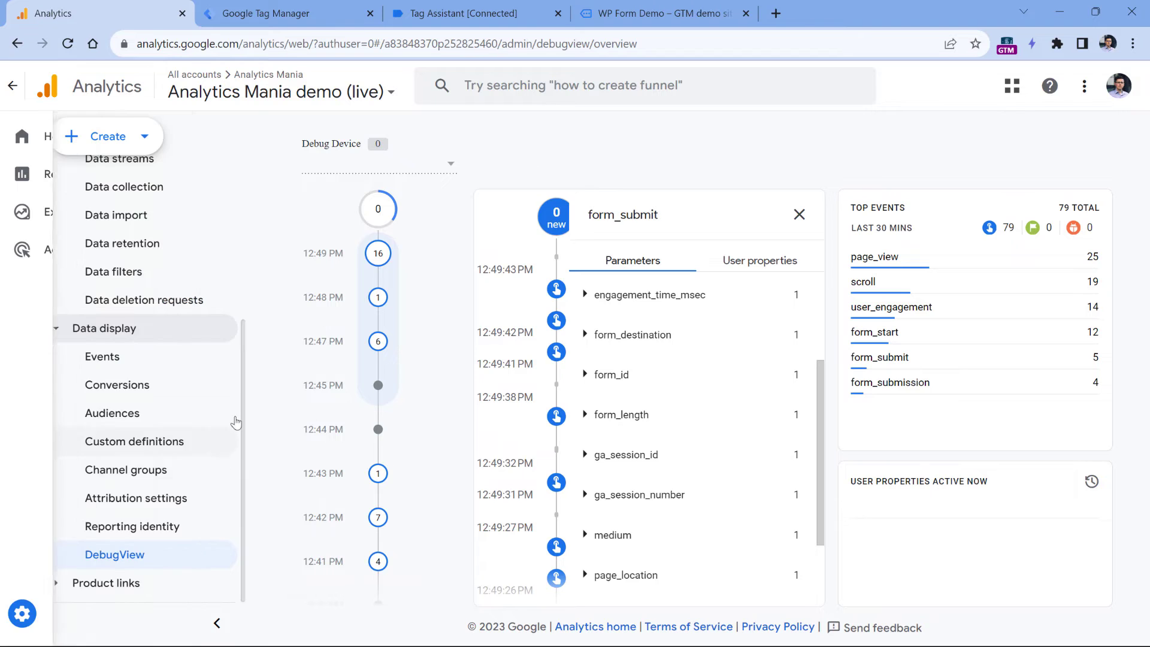
Examine the enhanced measurement settings of the GTM Sandbox website data stream, including Form interactions, and close them without saving.
scroll(197, 412, "up", 3)
left_click(98, 315)
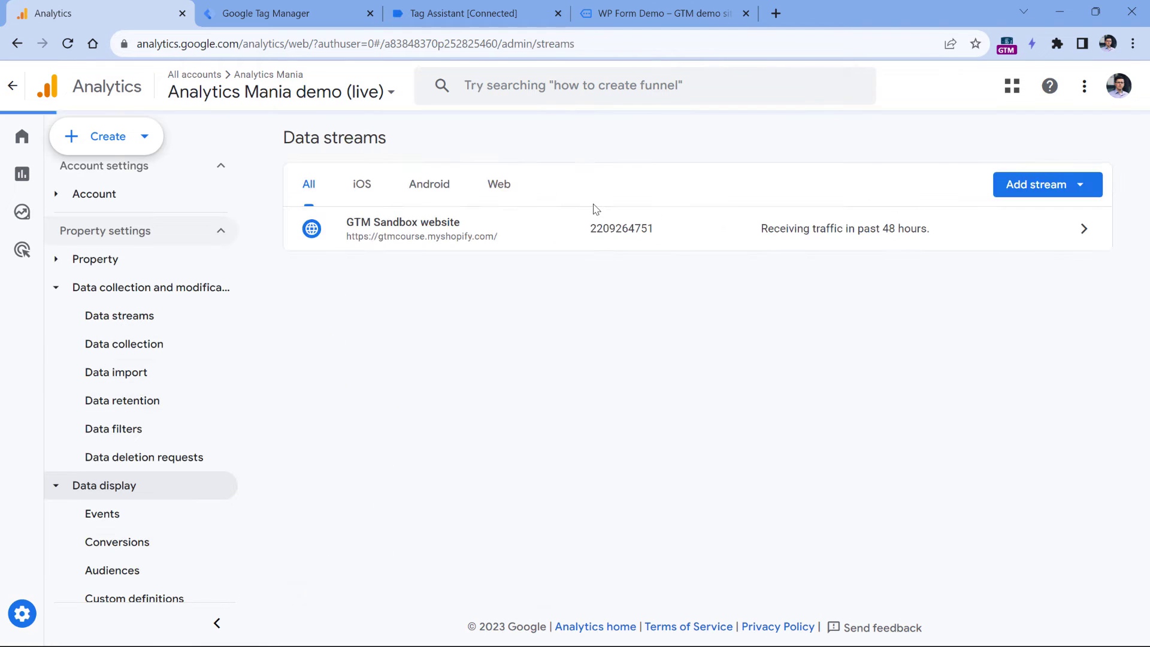
left_click(501, 238)
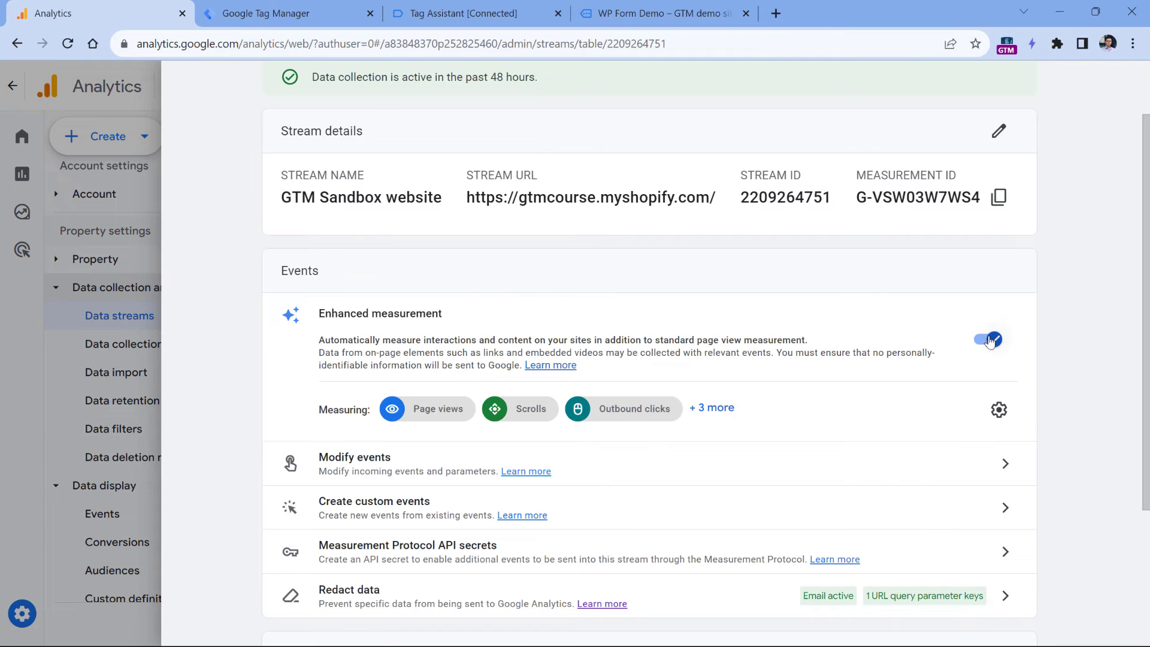
left_click(999, 411)
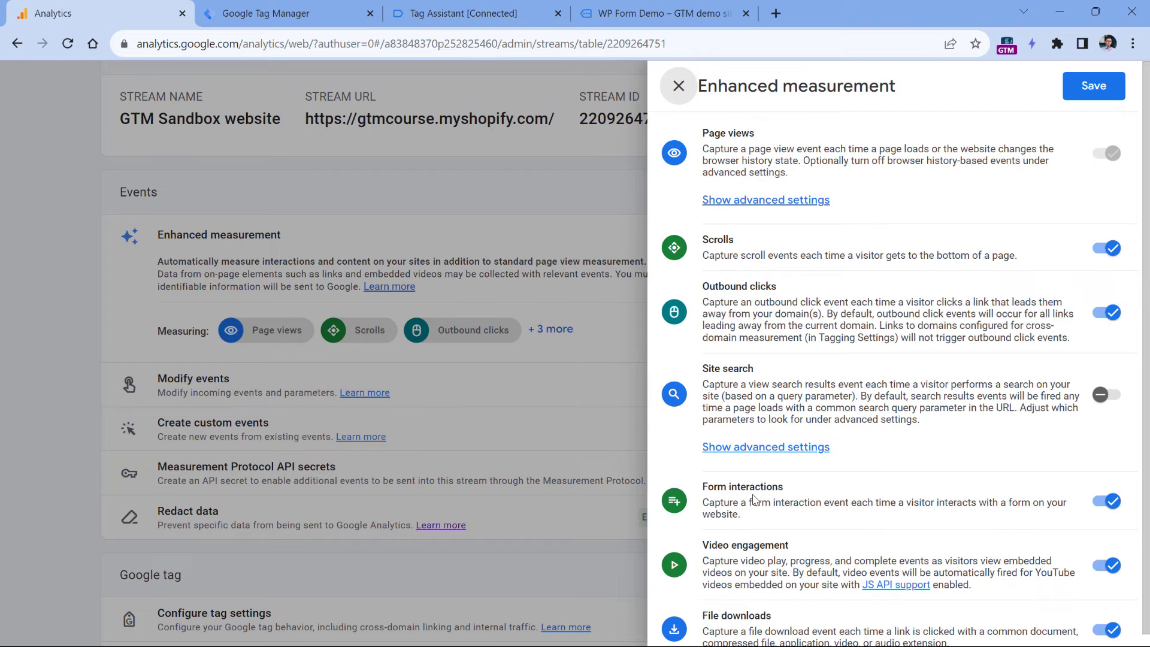
key("Escape")
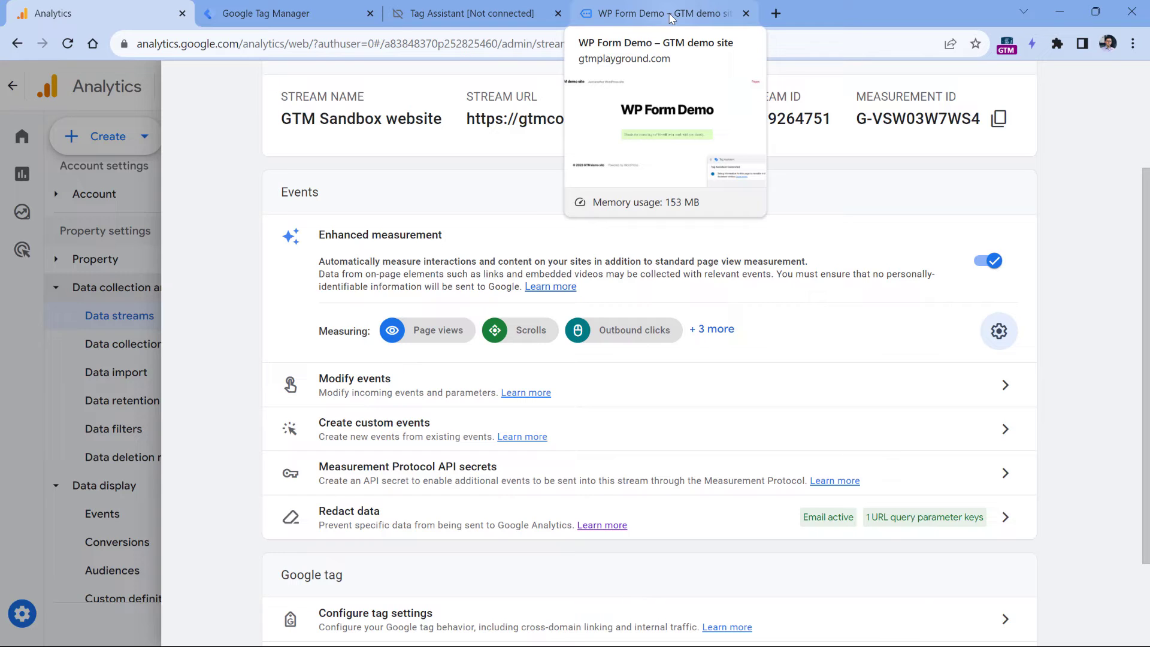
Look up the event-scoped Form ID custom dimension and its form_id parameter in the property's custom definitions.
left_click(119, 330)
scroll(144, 348, "down", 3)
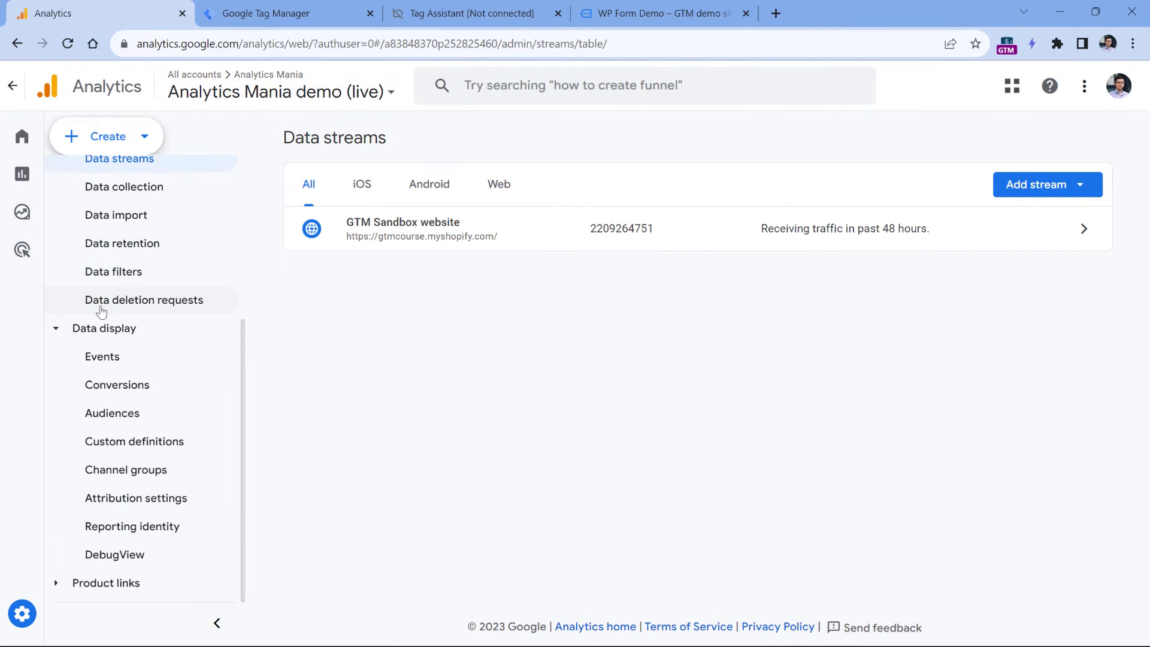
left_click(135, 444)
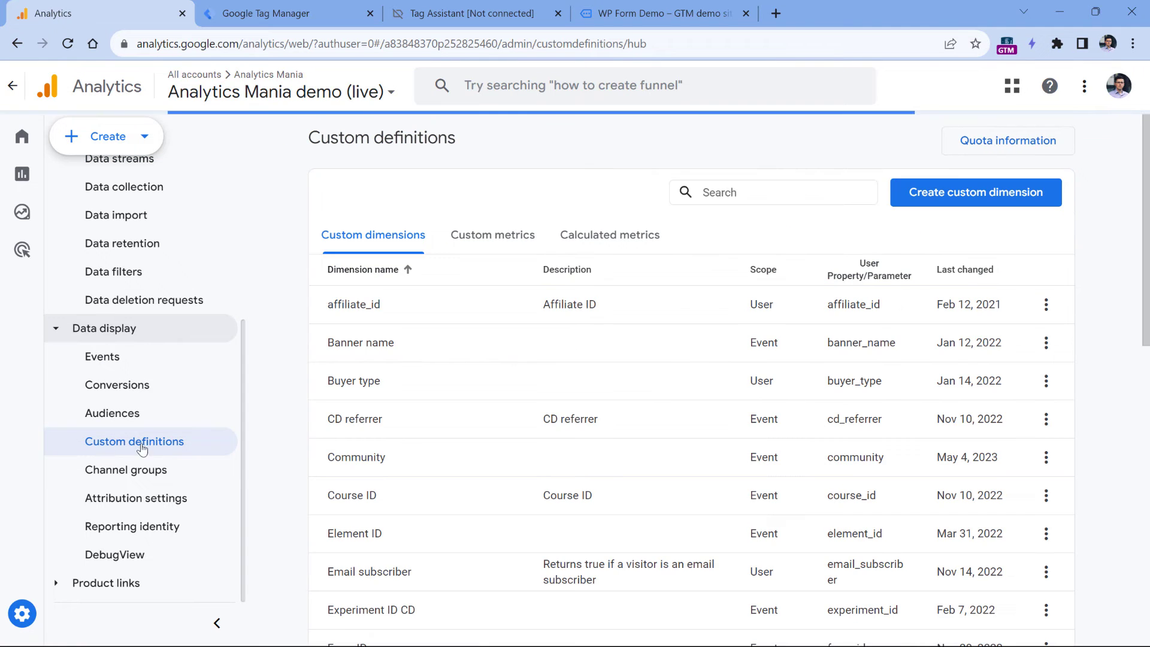
scroll(467, 287, "down", 4)
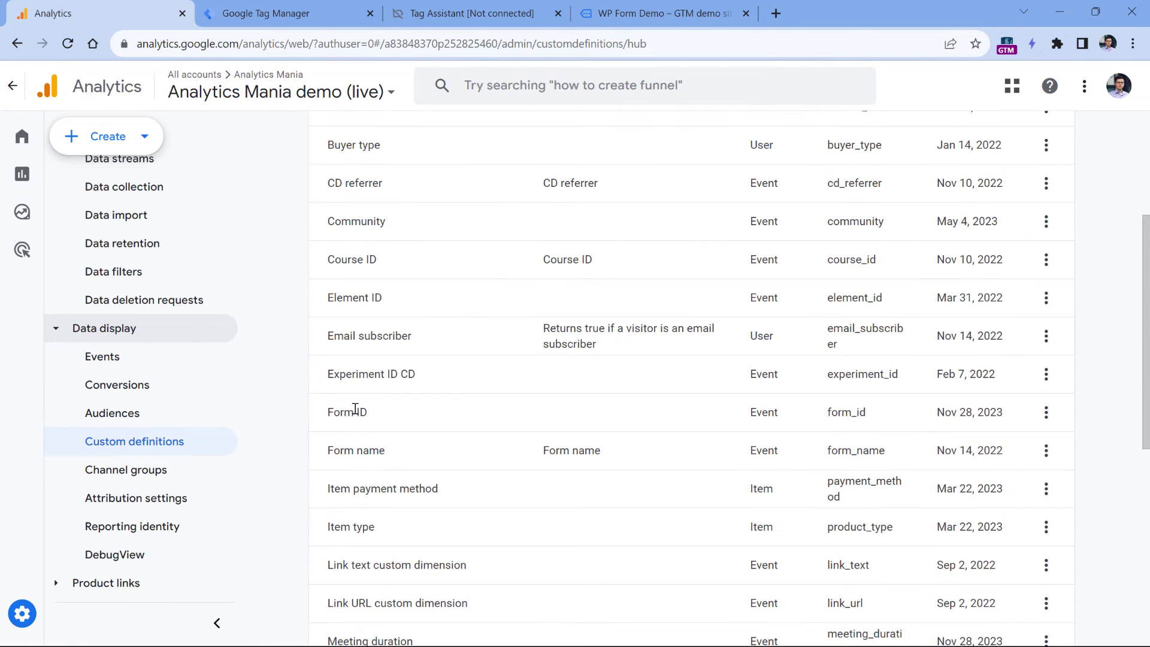
left_click_drag(328, 413, 881, 429)
left_click(881, 430)
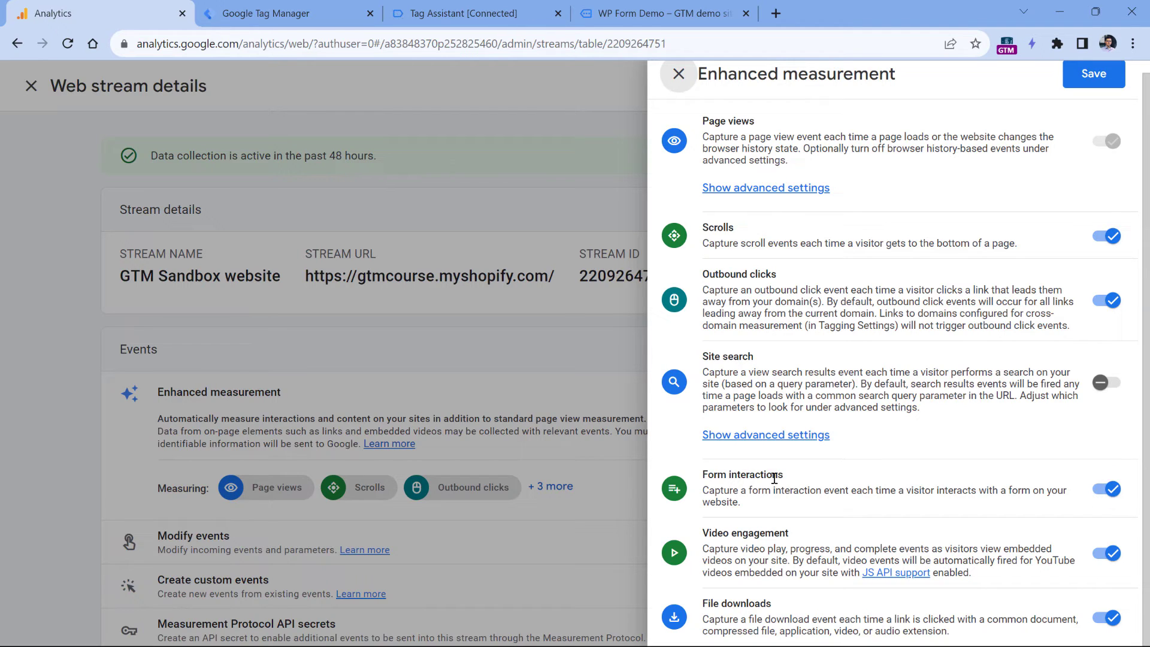
Turn off Form interactions in the web stream's enhanced measurement and save the settings.
left_click(1110, 490)
left_click(1091, 73)
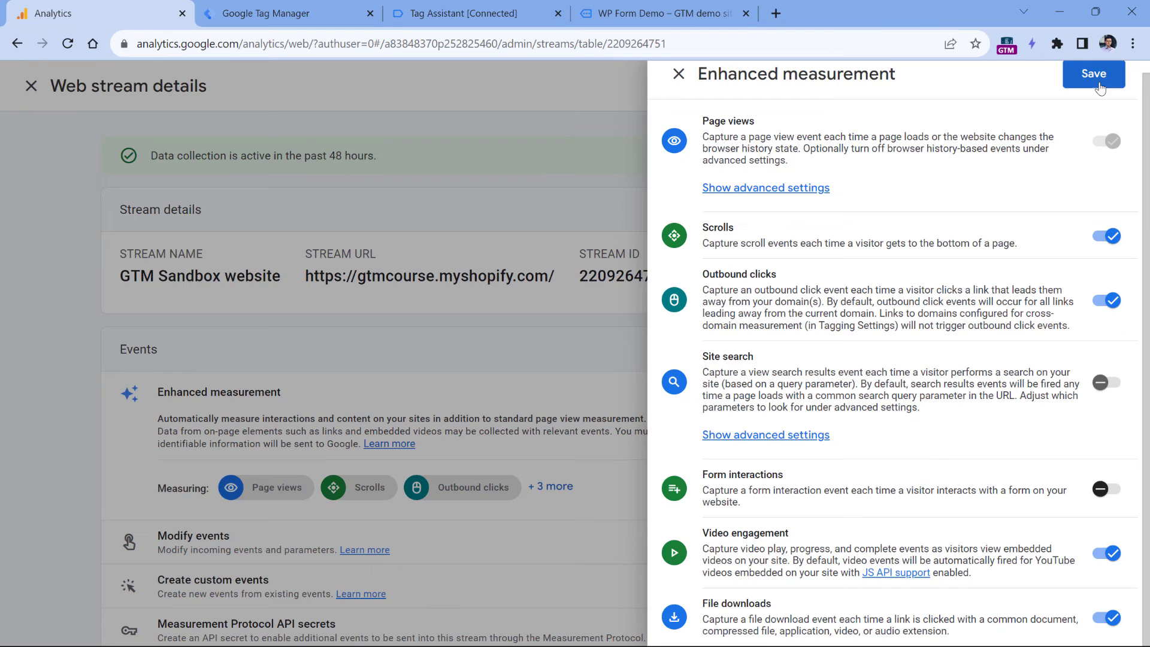
In Google Tag Manager, create and save a Form Submission trigger named "Form submission" that fires on all forms.
left_click(291, 18)
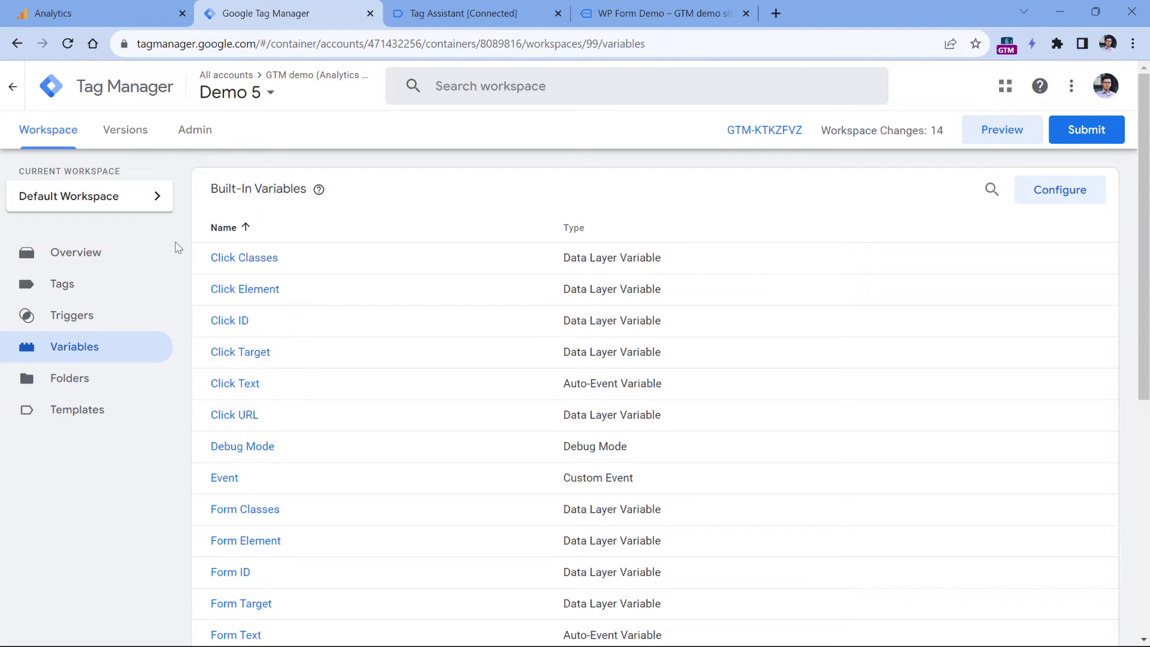
left_click(79, 317)
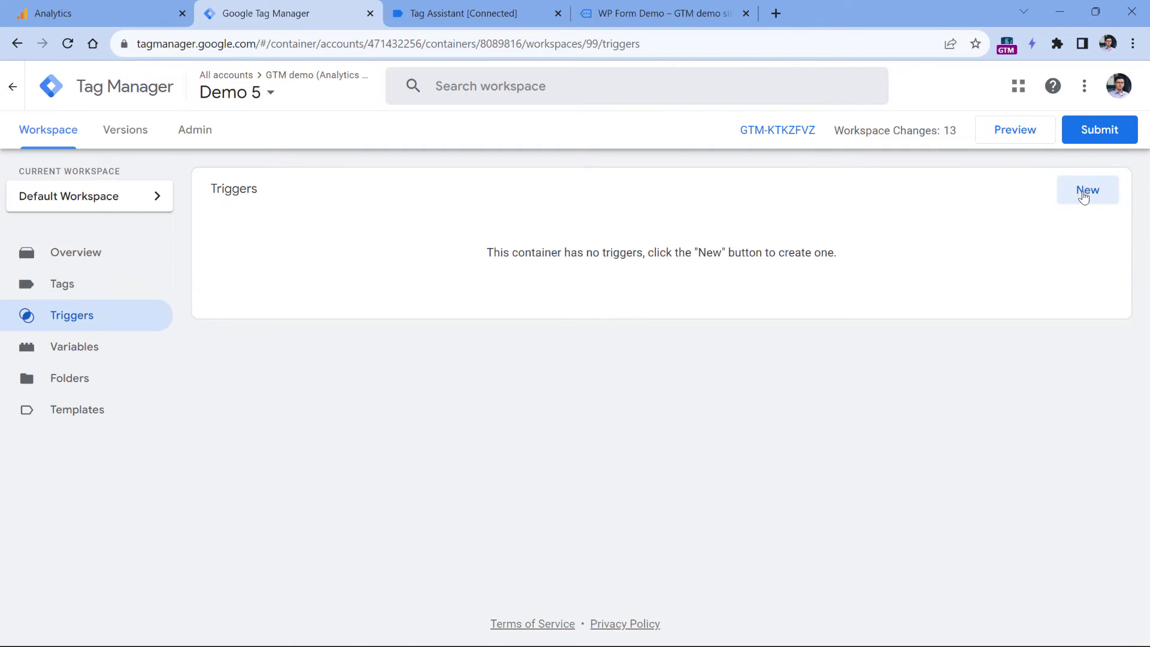
left_click(1085, 191)
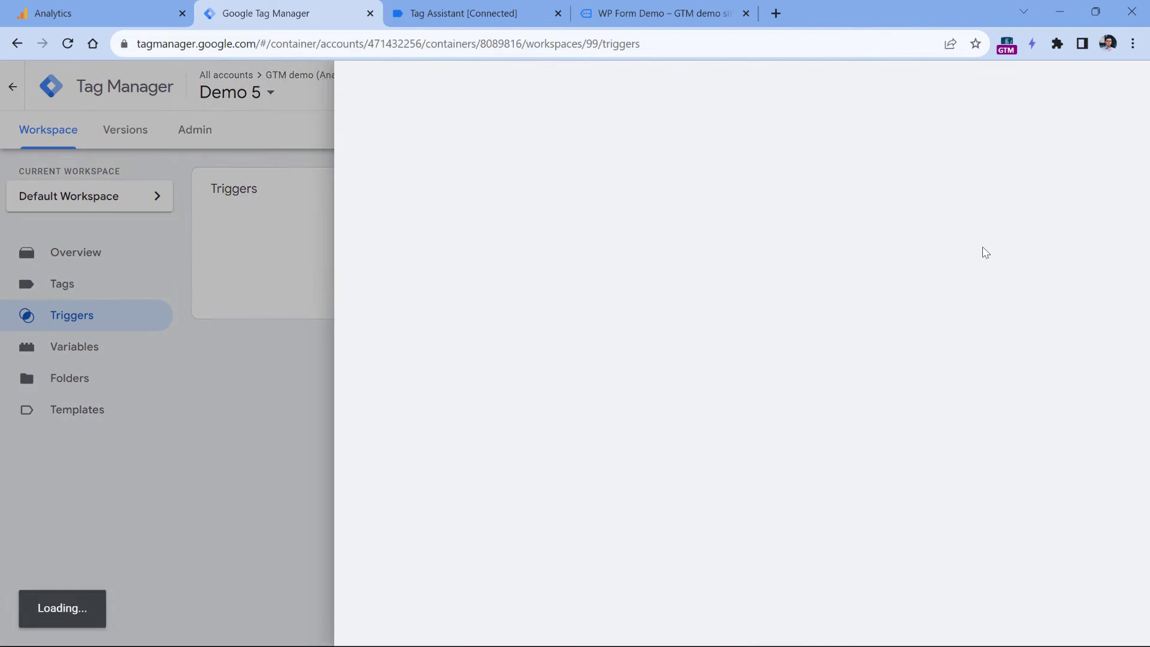
left_click(411, 229)
scroll(744, 215, "down", 2)
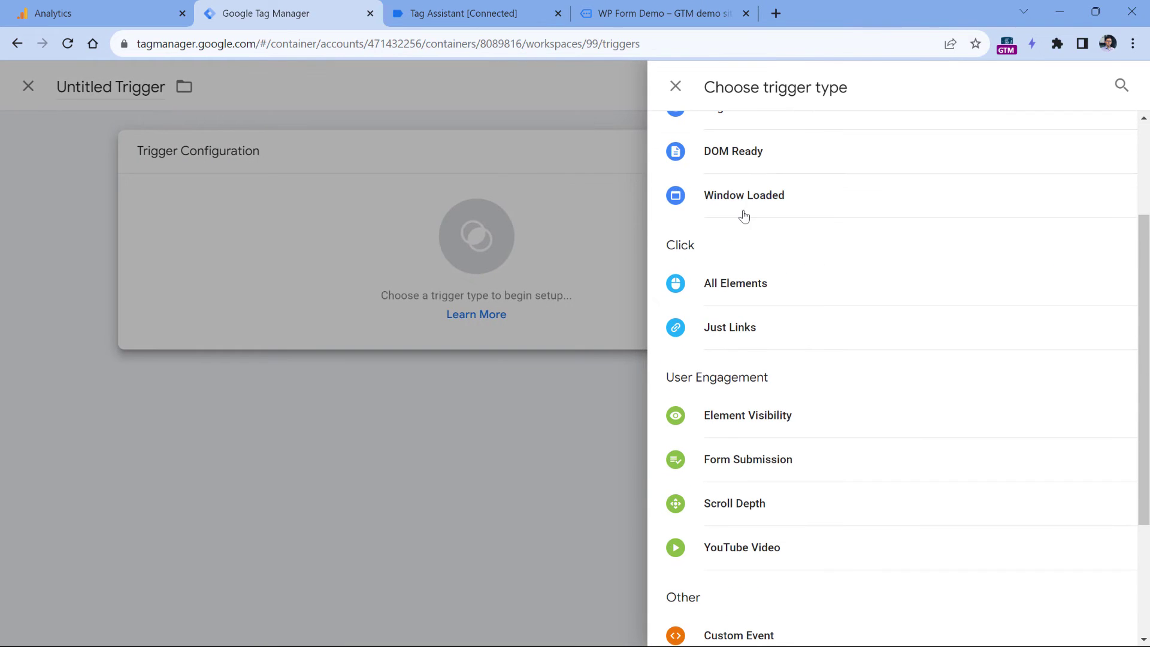
left_click(752, 471)
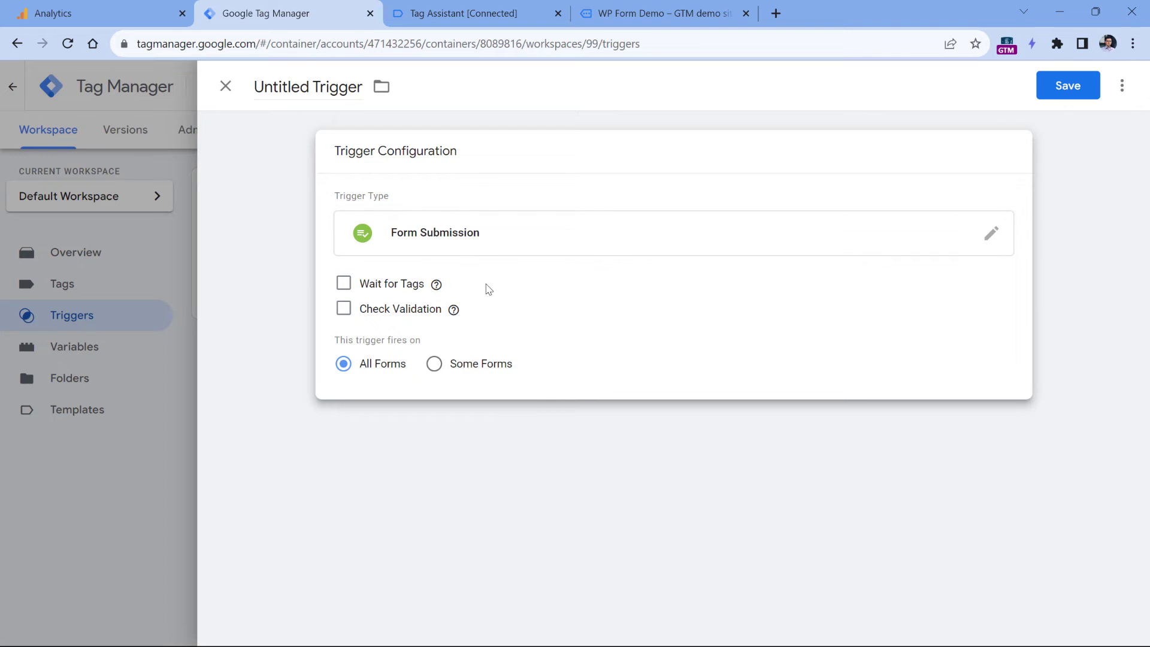
left_click(291, 89)
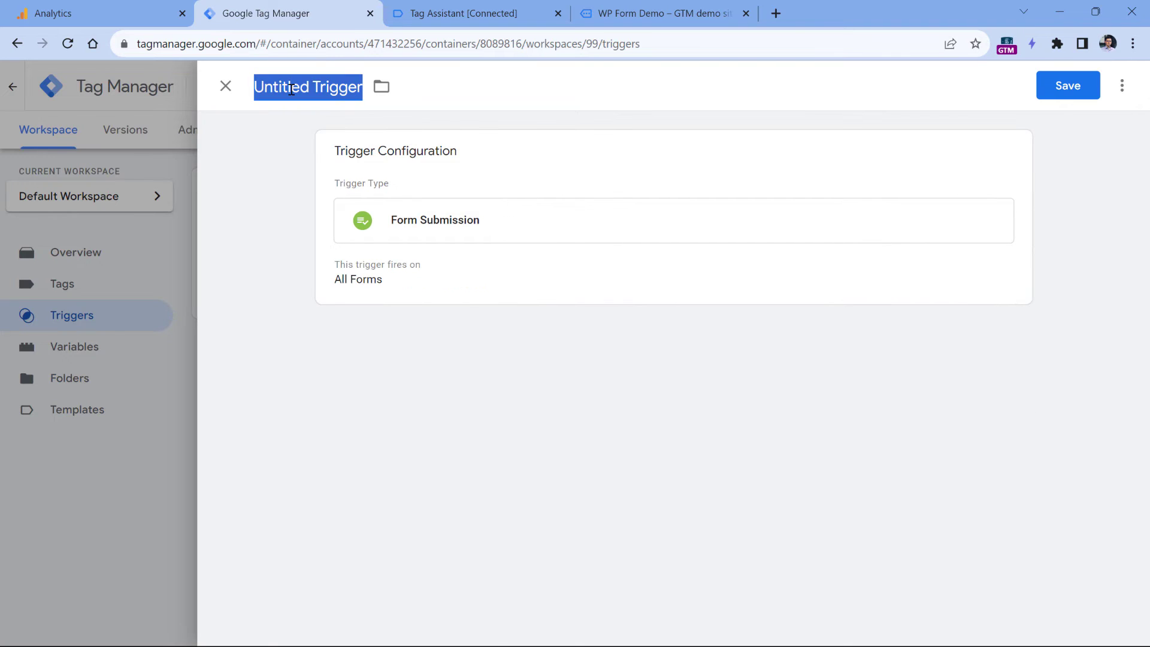
type("Form submission")
left_click(1057, 90)
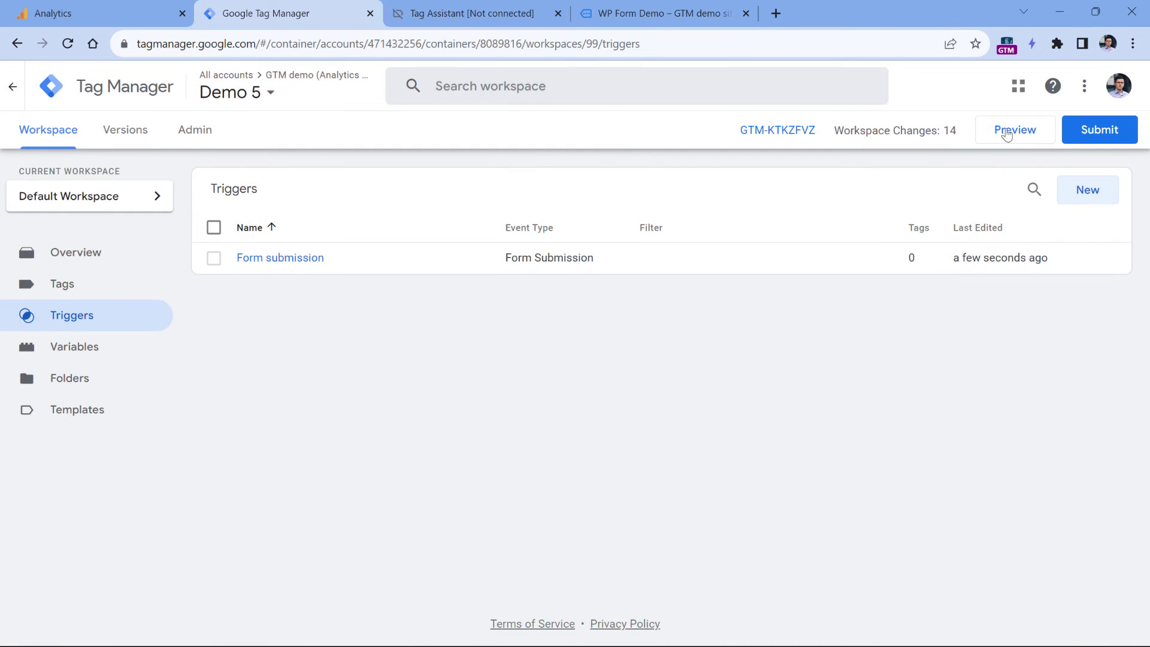
Preview the container with the new trigger and submit the demo form with a test name, e-mail and the message "asd".
left_click(1024, 137)
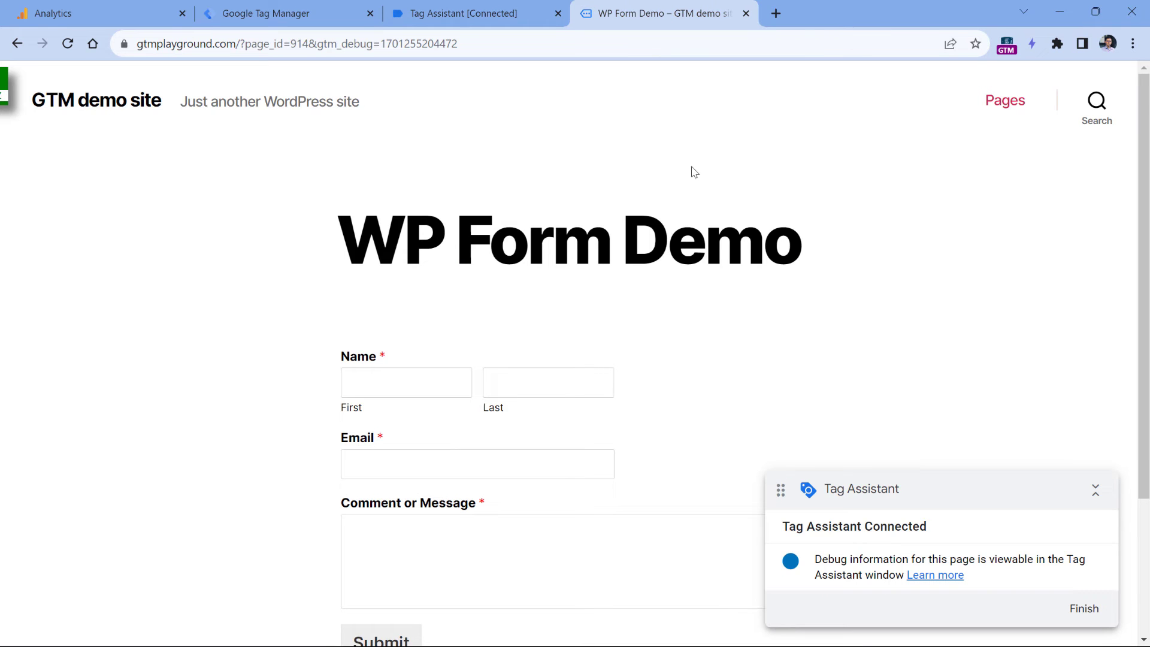
left_click(396, 382)
type("asd")
left_click(526, 387)
type("asd")
left_click(457, 449)
type("asd@asd.com")
key("Tab")
type("asd")
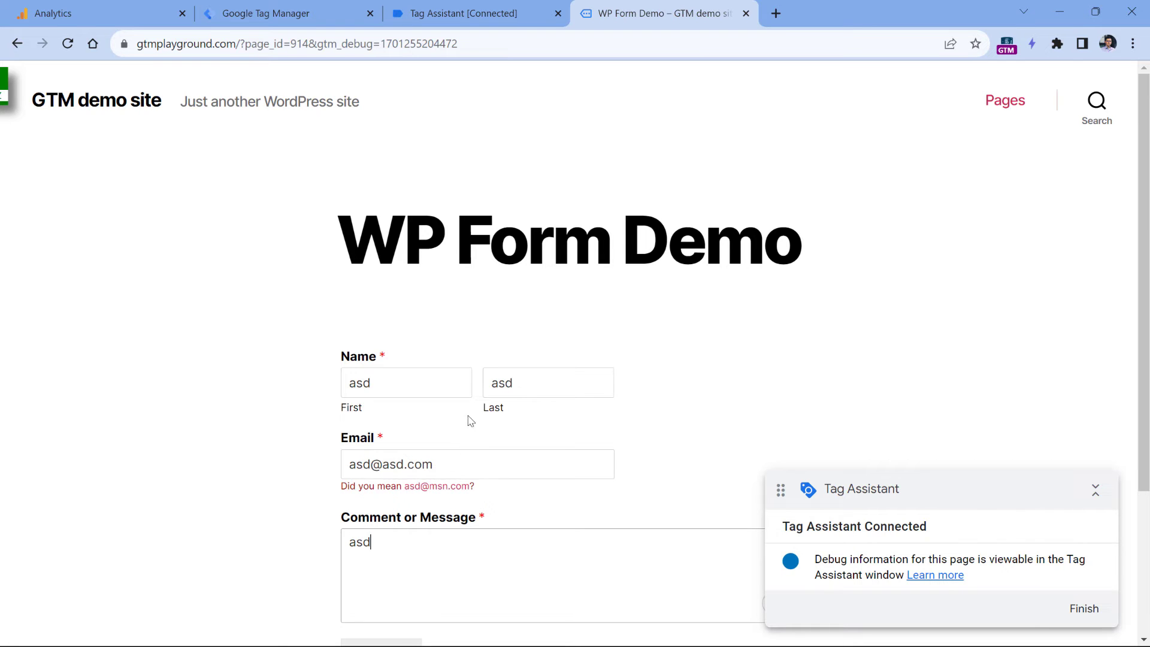
scroll(432, 437, "down", 3)
left_click(395, 448)
In Tag Assistant, inspect the Form Submit event of the submitted WP Form Demo page.
left_click(461, 13)
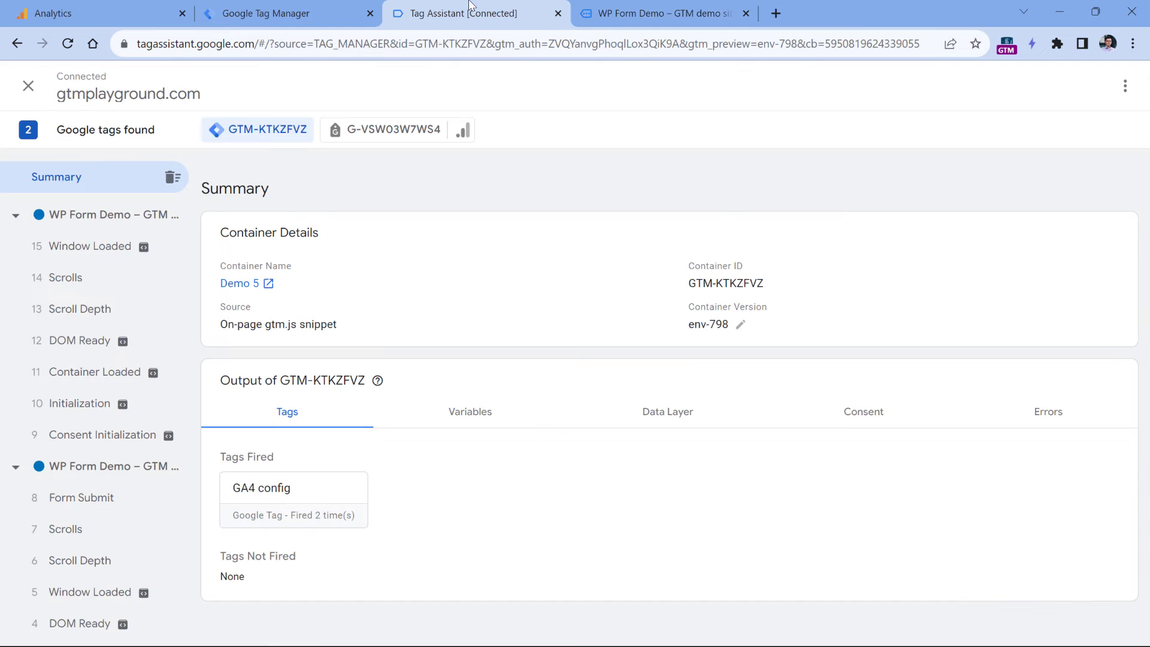
scroll(84, 350, "down", 1)
left_click(94, 412)
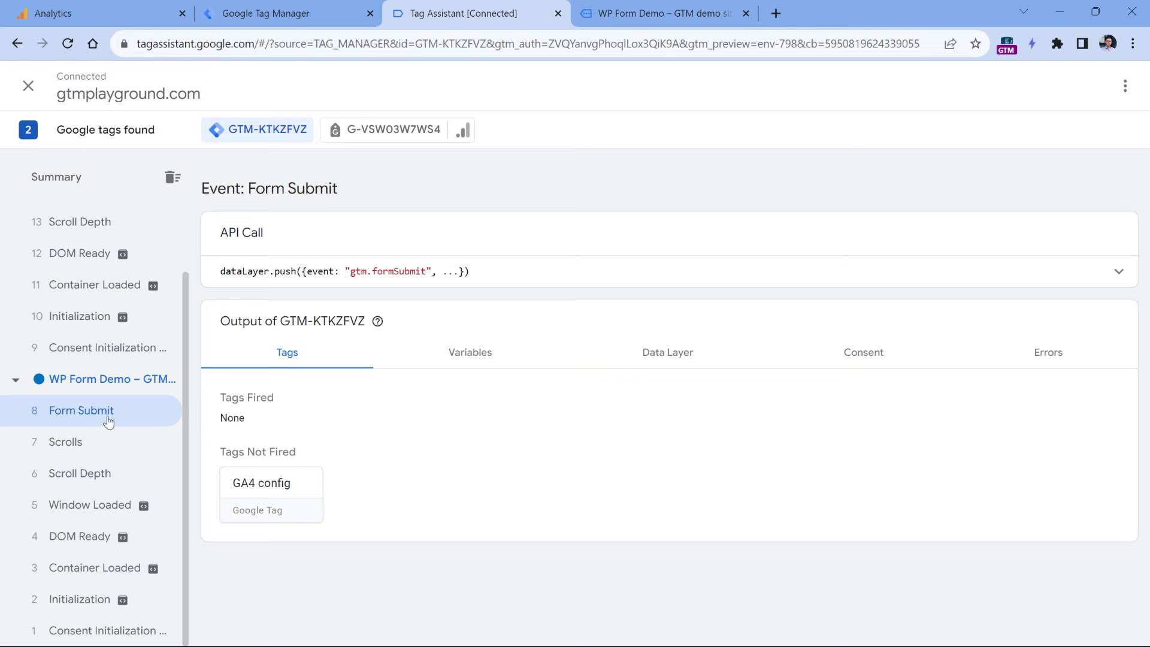
In Google Tag Manager, check which Forms built-in variables are enabled in the built-in variable configuration.
left_click(266, 13)
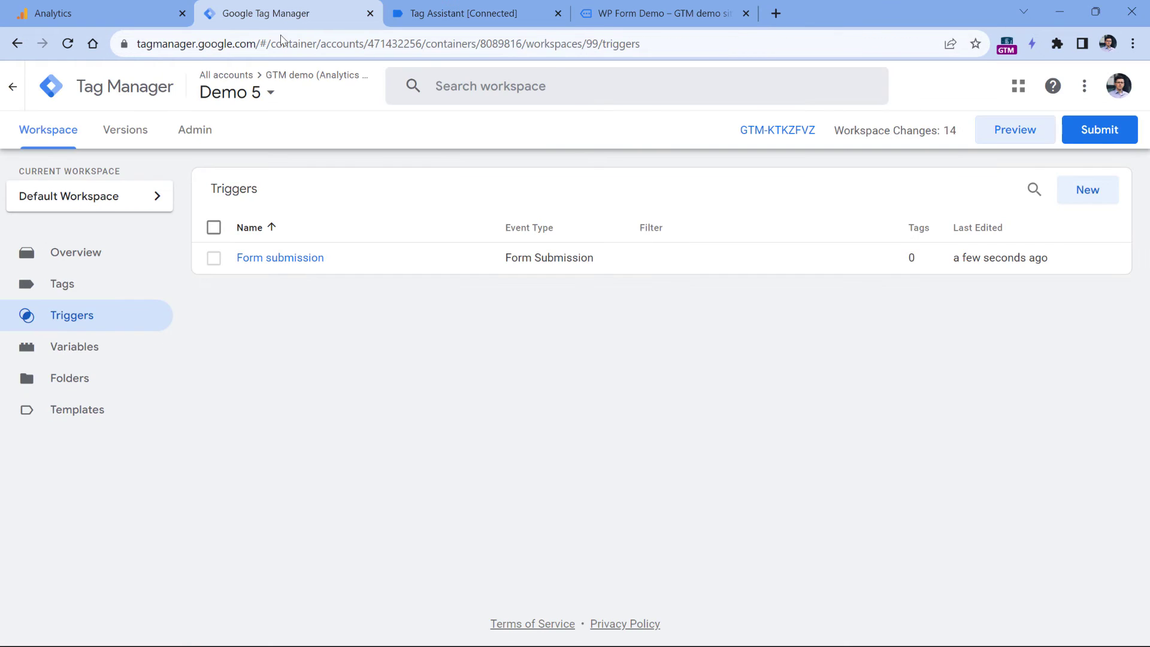
left_click(73, 352)
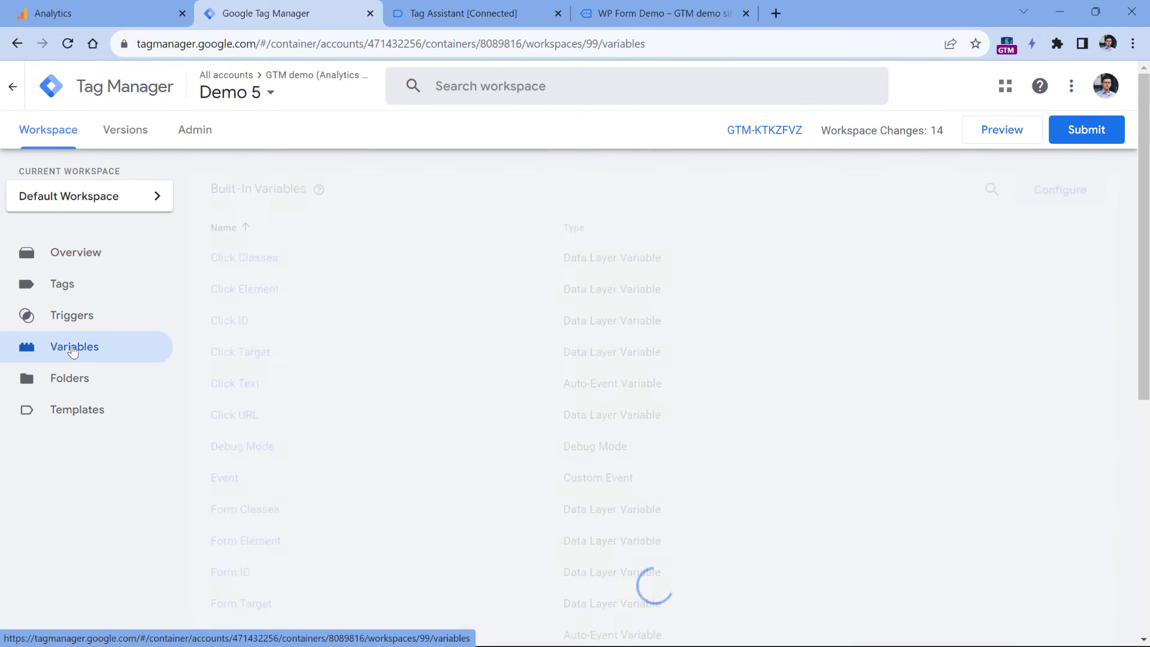
left_click(1059, 193)
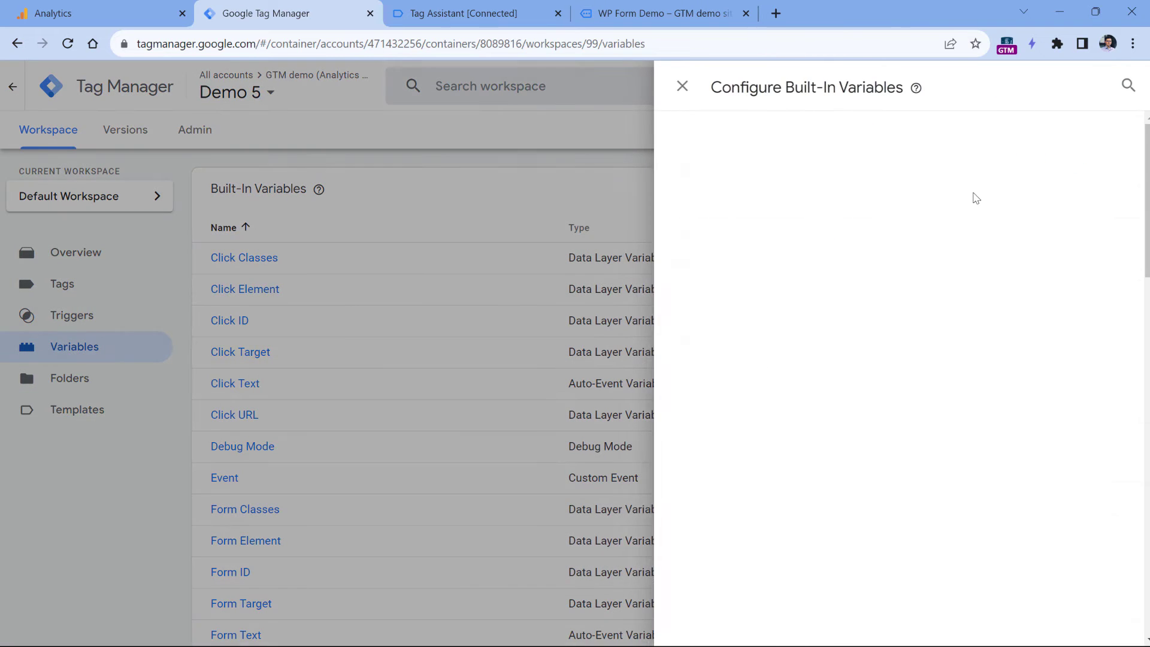
scroll(725, 249, "down", 5)
scroll(725, 248, "down", 5)
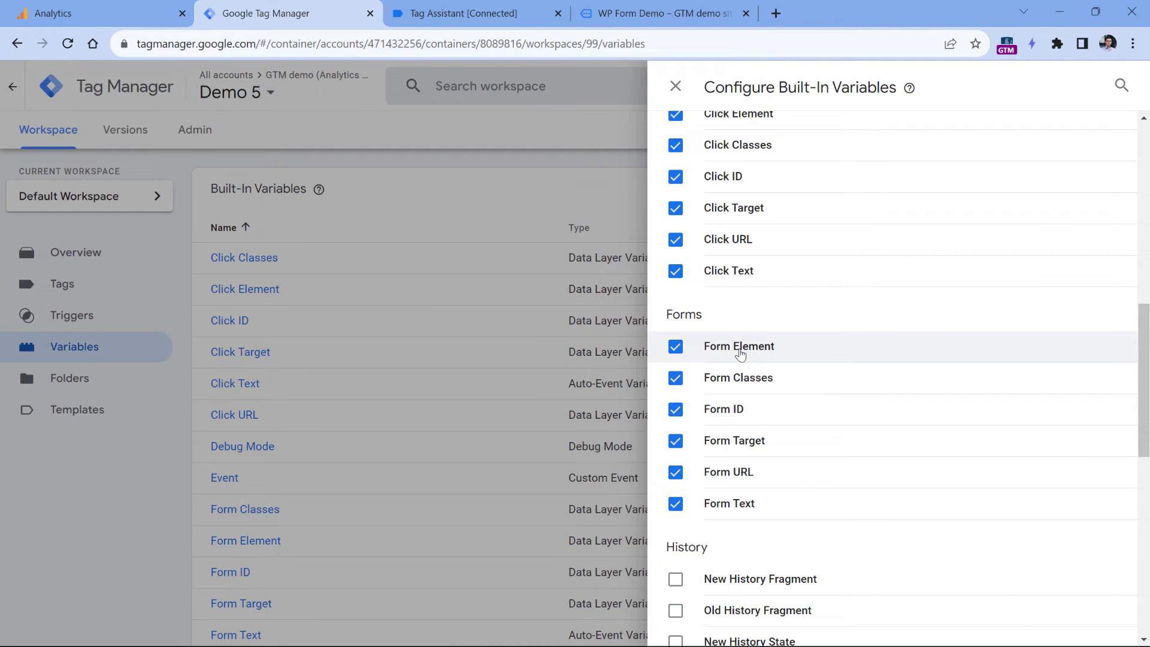
In Tag Assistant, examine the Form ID variable's value for the Form Submit event.
left_click(487, 6)
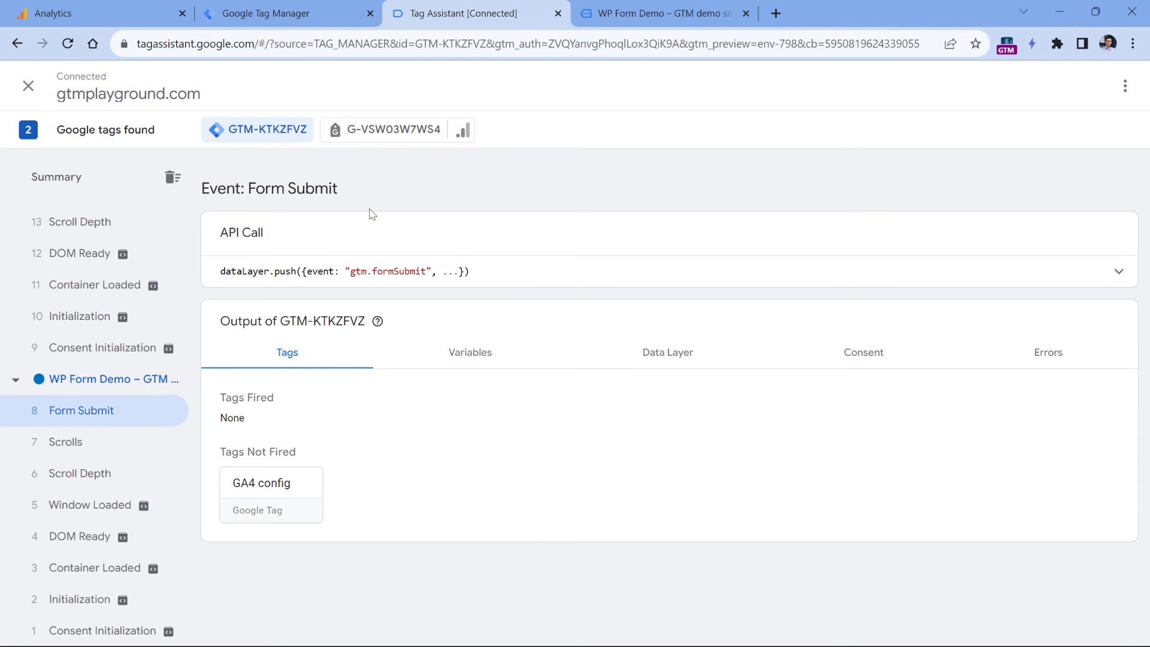
left_click(473, 353)
scroll(471, 389, "down", 8)
scroll(471, 376, "down", 15)
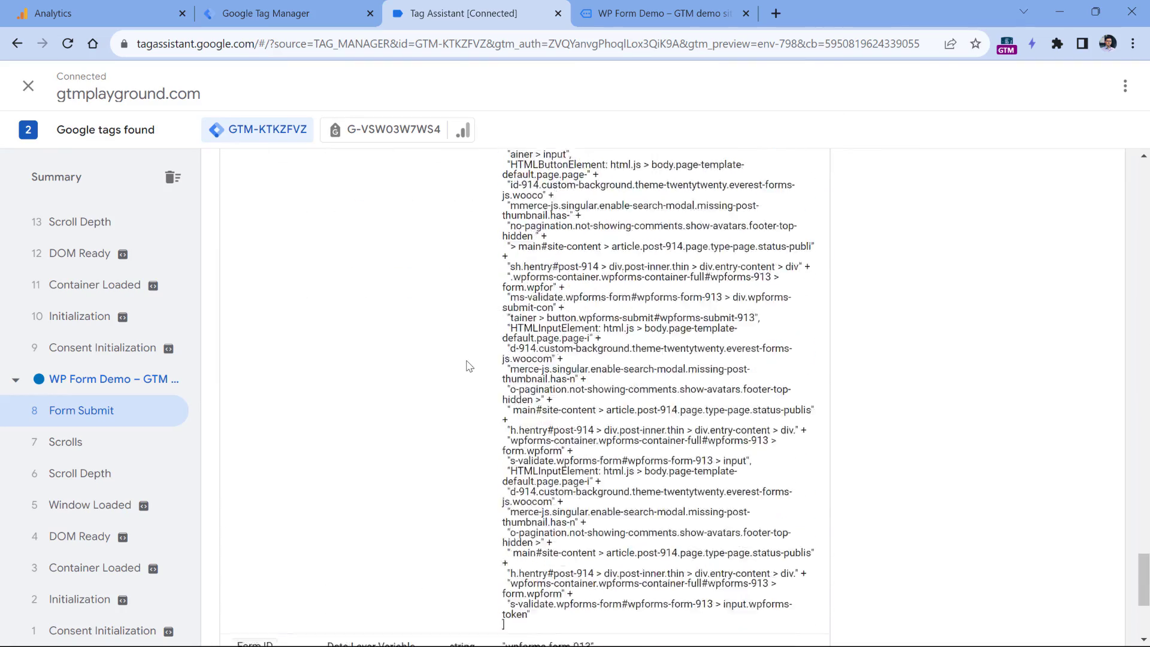
scroll(469, 366, "down", 5)
left_click_drag(506, 386, 595, 387)
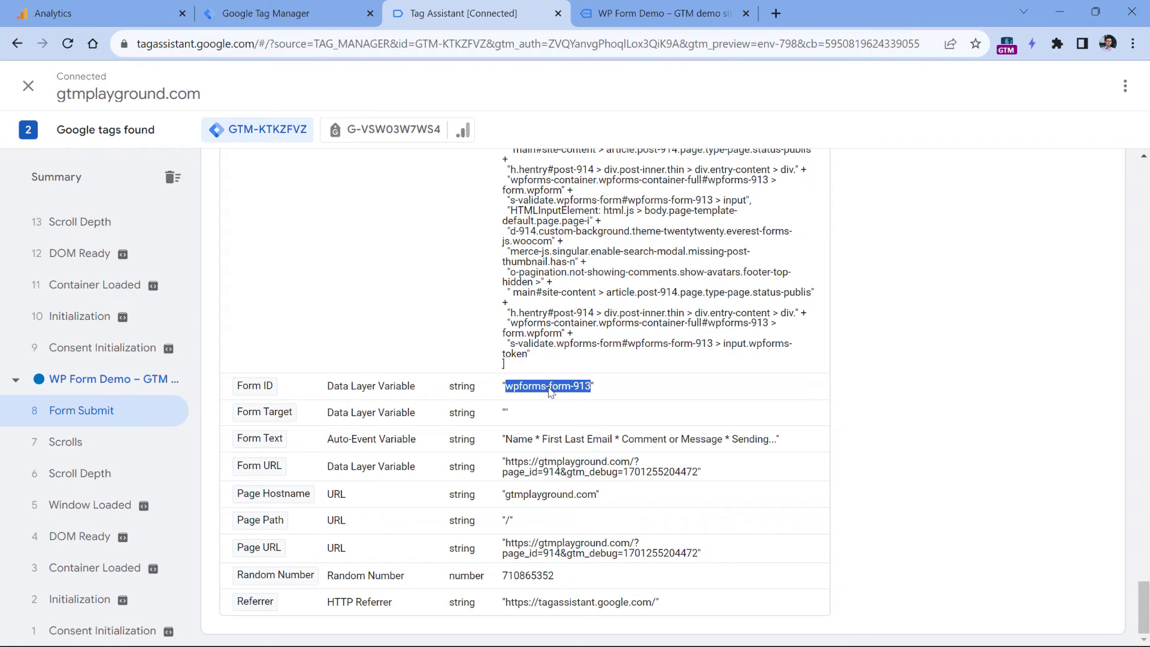
Reload the demo form page, try to submit it with a test name and e-mail but no message, and check Tag Assistant for new events.
left_click(677, 6)
left_click(67, 44)
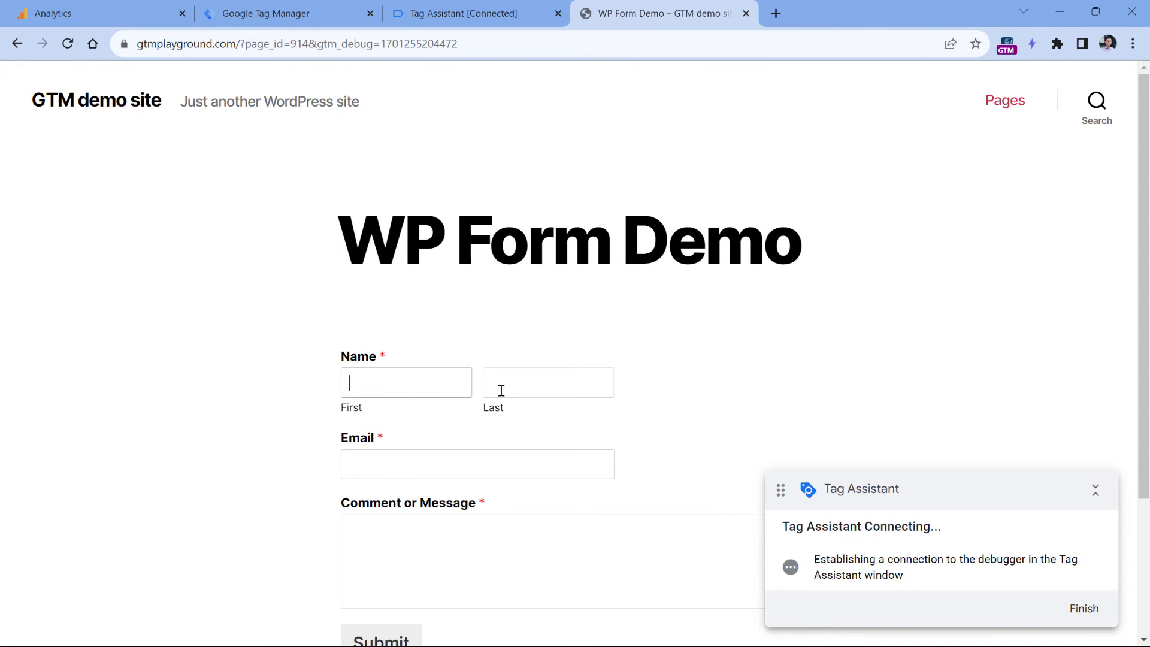
type("asd")
key("Tab")
type("asd")
key("Tab")
type("asd@asd.com")
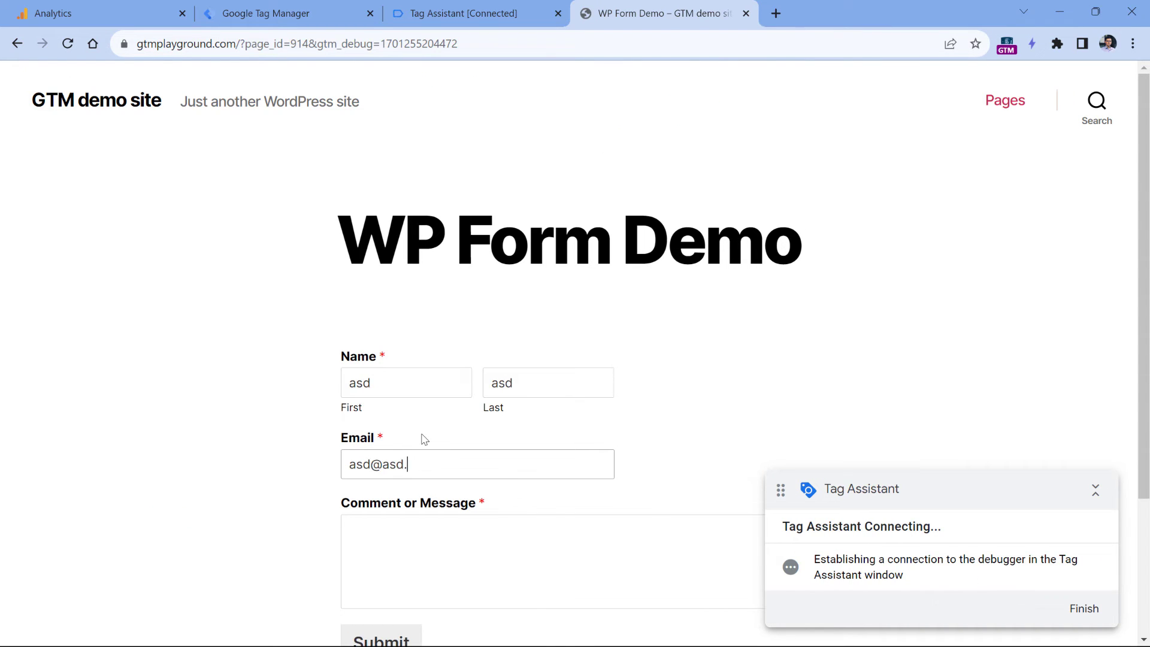
scroll(491, 395, "down", 3)
left_click(389, 486)
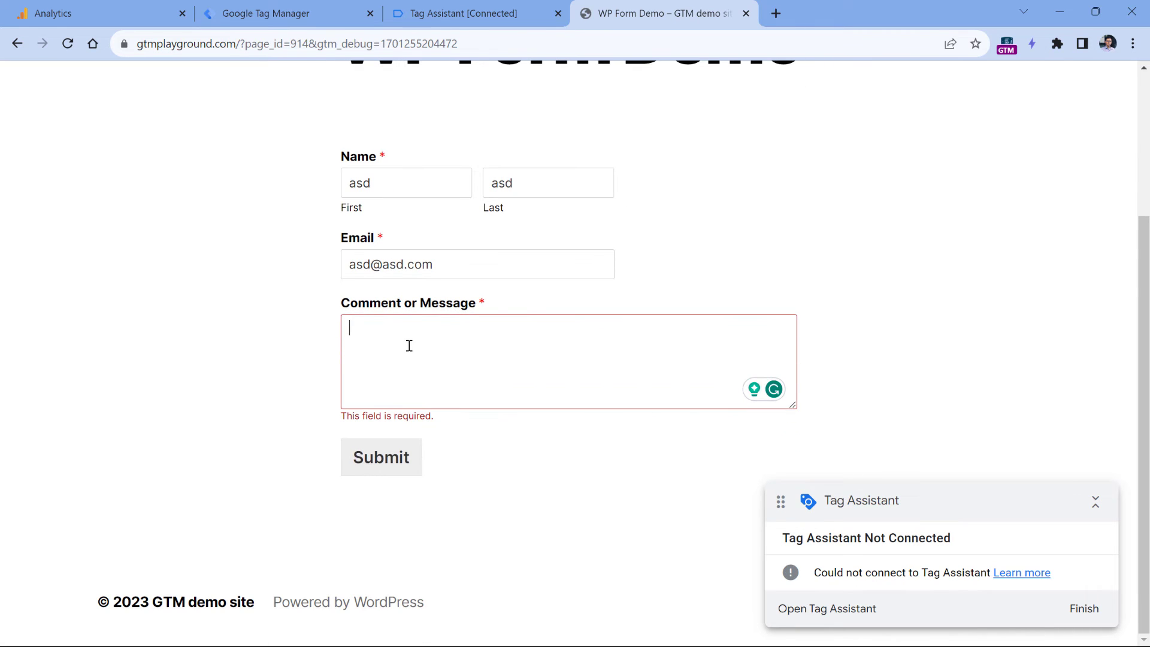
left_click(475, 13)
scroll(84, 258, "up", 2)
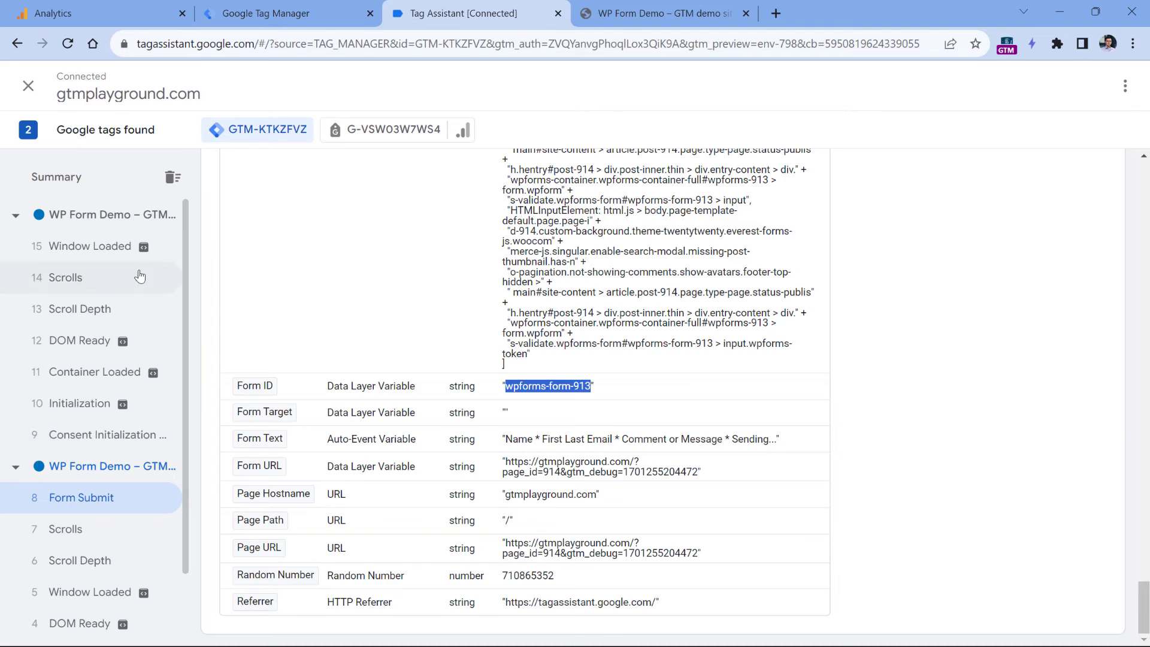
In Google Tag Manager, set the "Form submission" trigger to fire on Some Forms, with Form ID as the condition variable.
key("ctrl+shift+Tab")
left_click(85, 328)
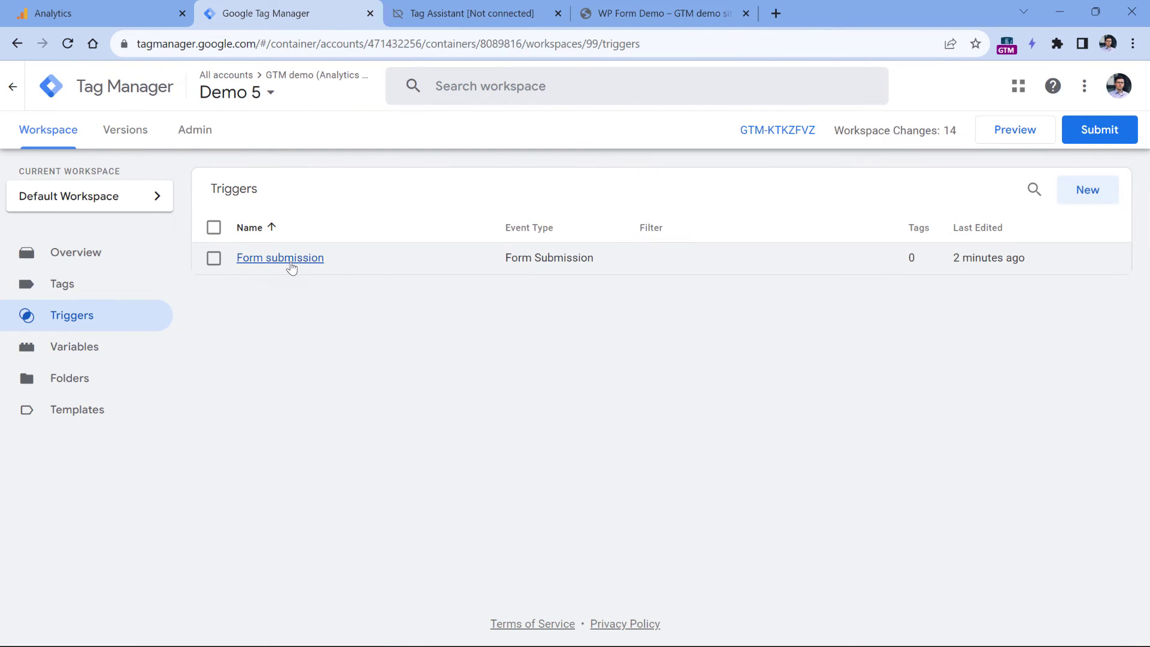
left_click(290, 261)
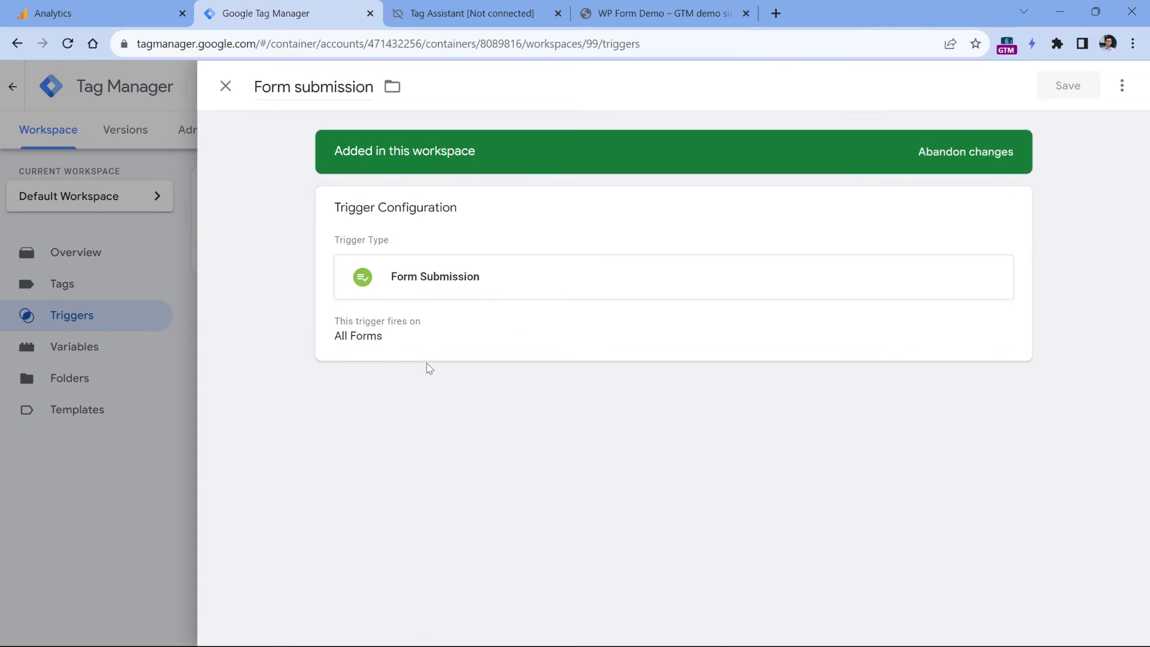
left_click(416, 354)
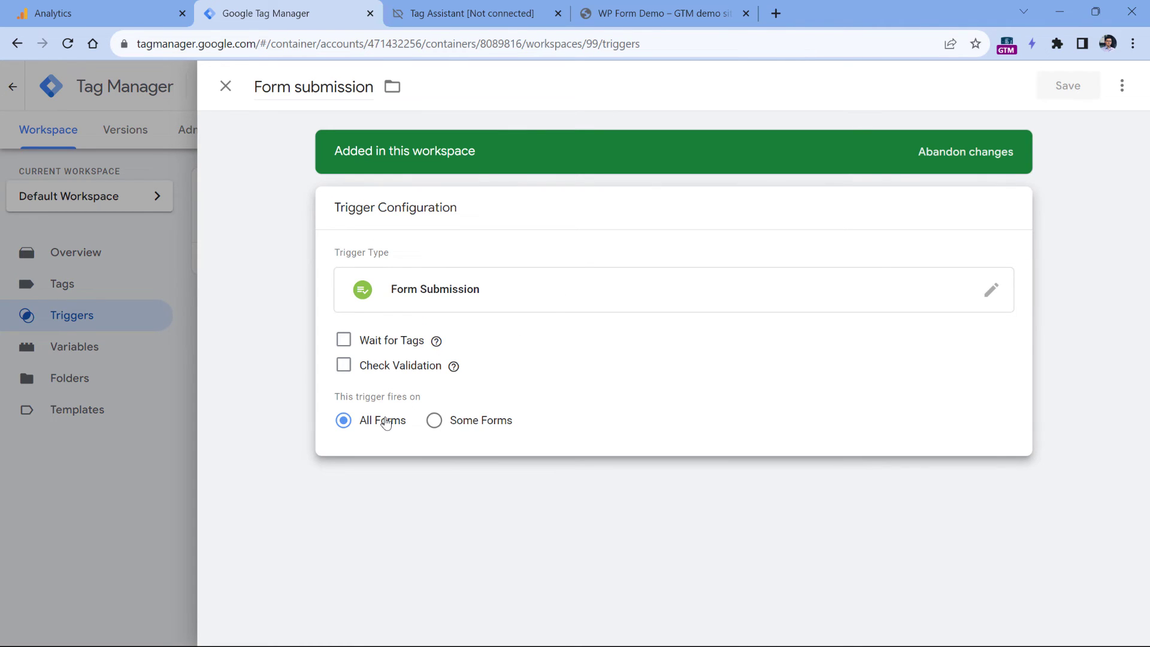
left_click(434, 421)
left_click(444, 485)
left_click(401, 316)
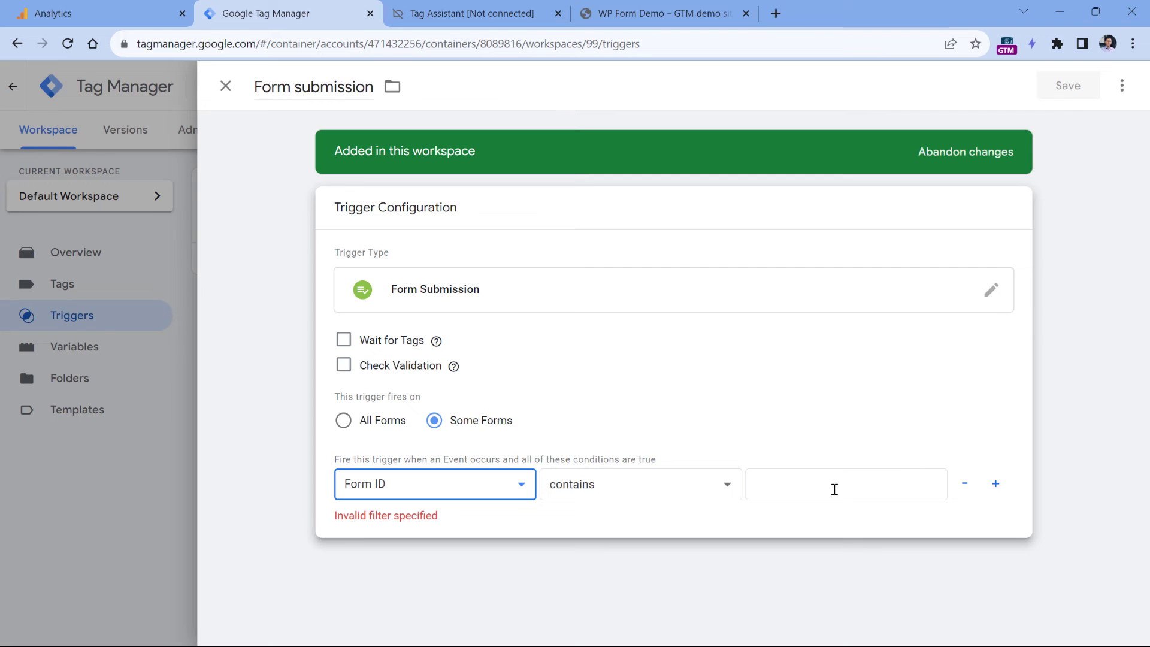
Check the Form ID value in Tag Assistant and complete the trigger condition as Form ID contains "wpforms".
left_click(475, 15)
left_click(525, 441)
double_click(530, 436)
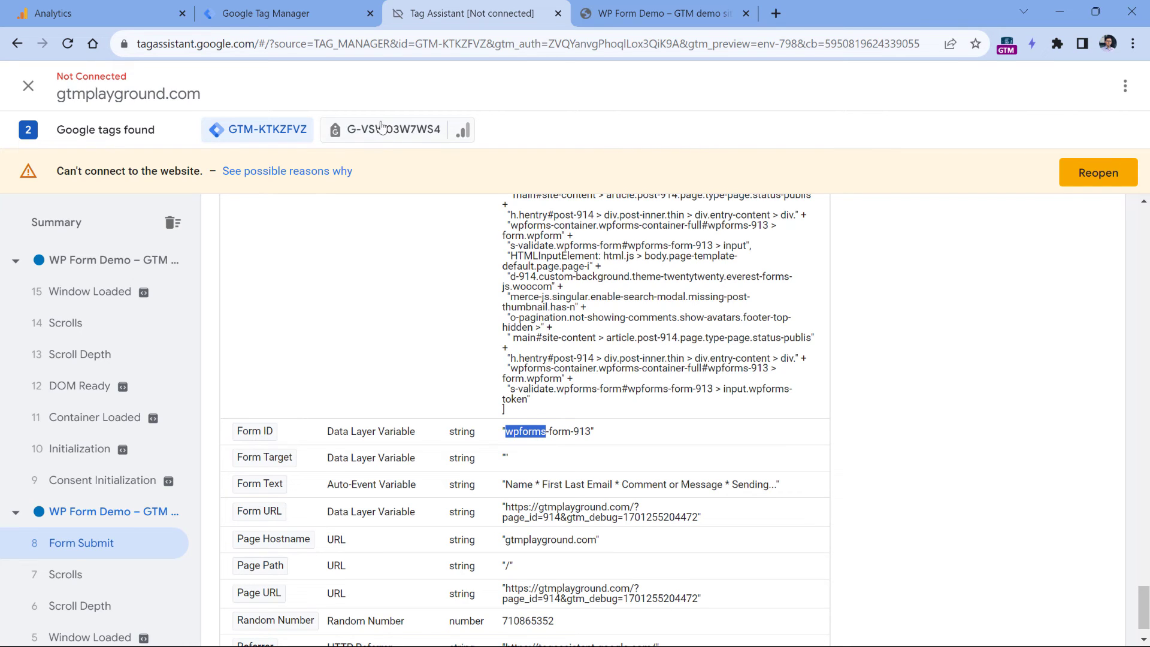
left_click(270, 9)
left_click(789, 487)
type("w")
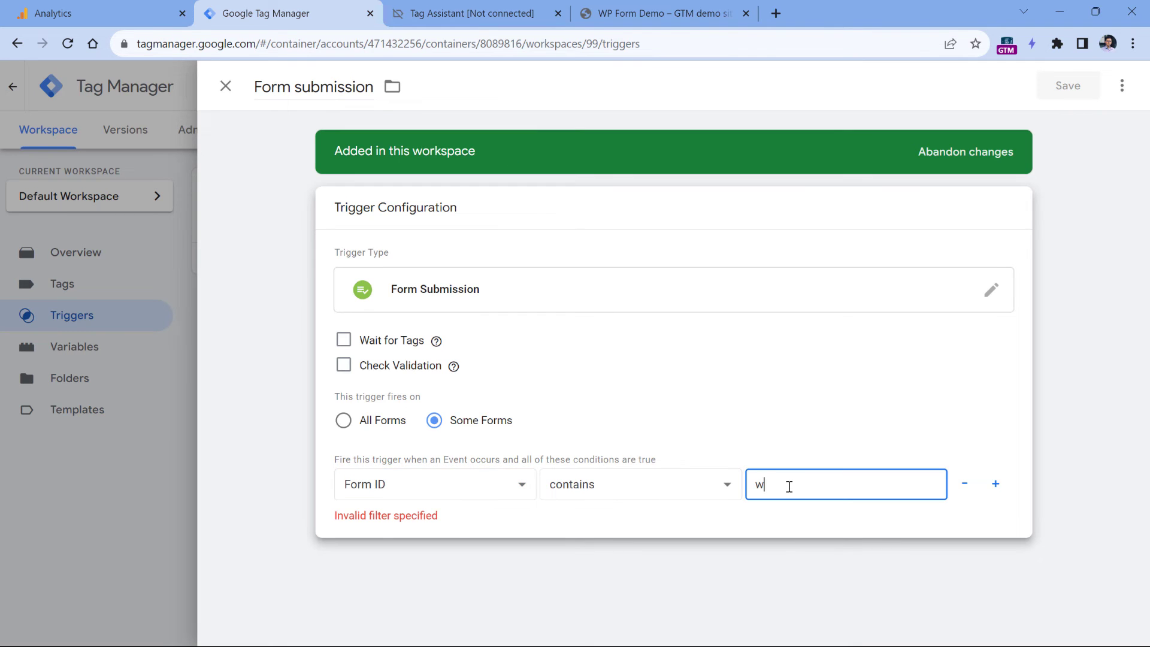
type("pforms")
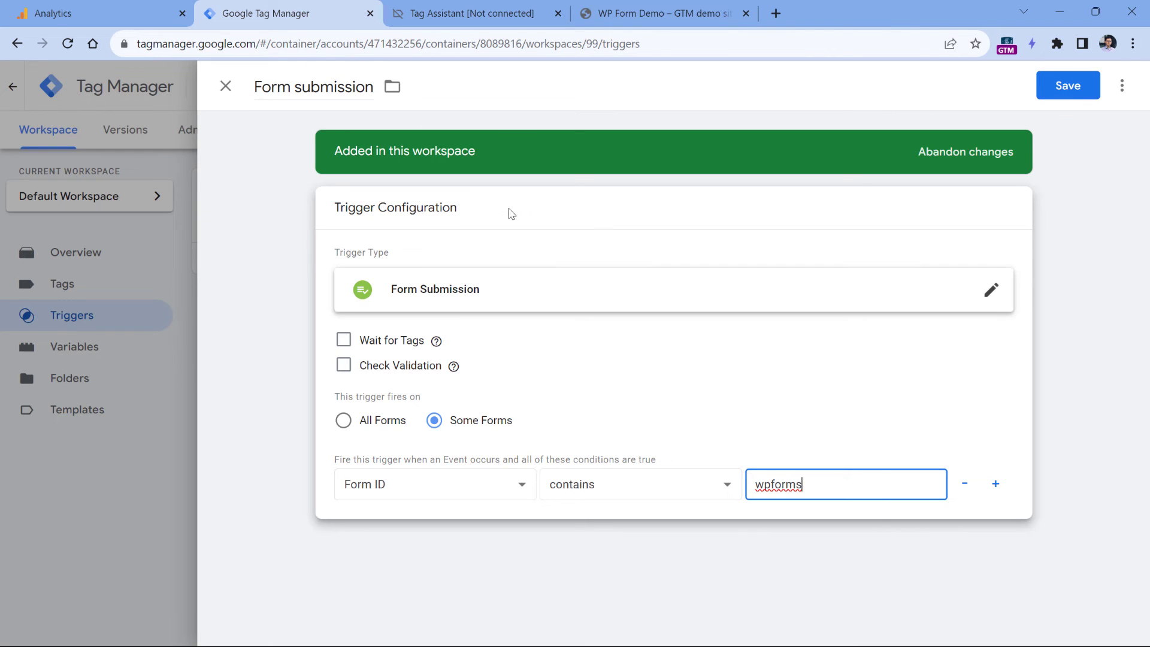
Rename the trigger as "Form submission - wp forms" and save it.
left_click(374, 88)
type("- wp forms")
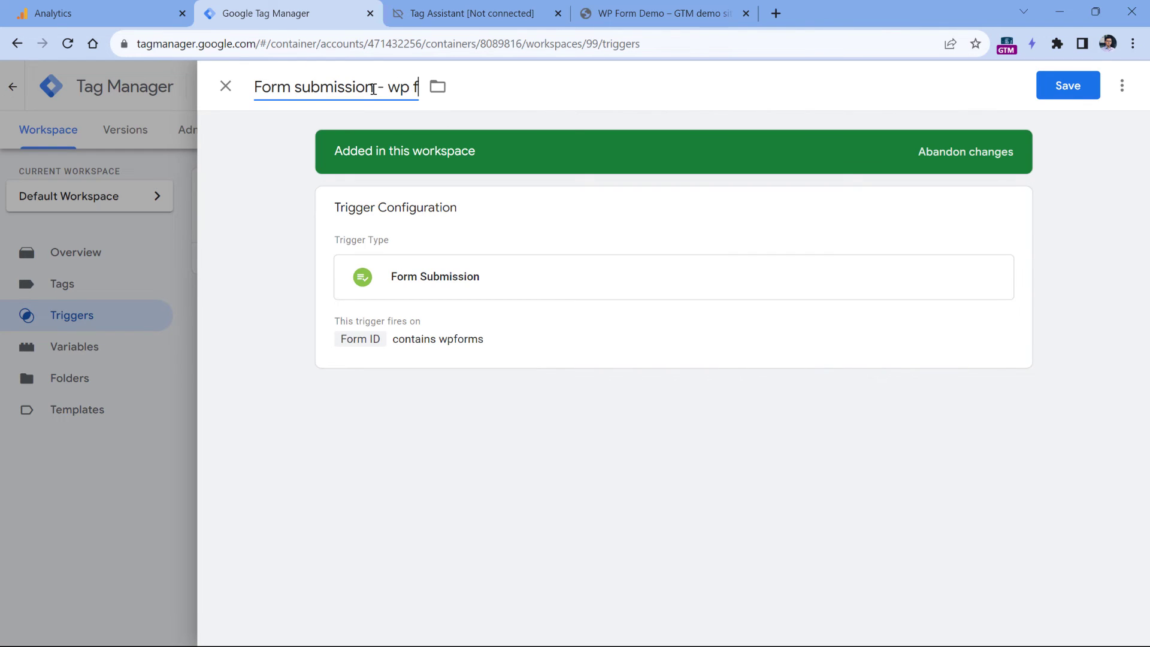
left_click(1072, 90)
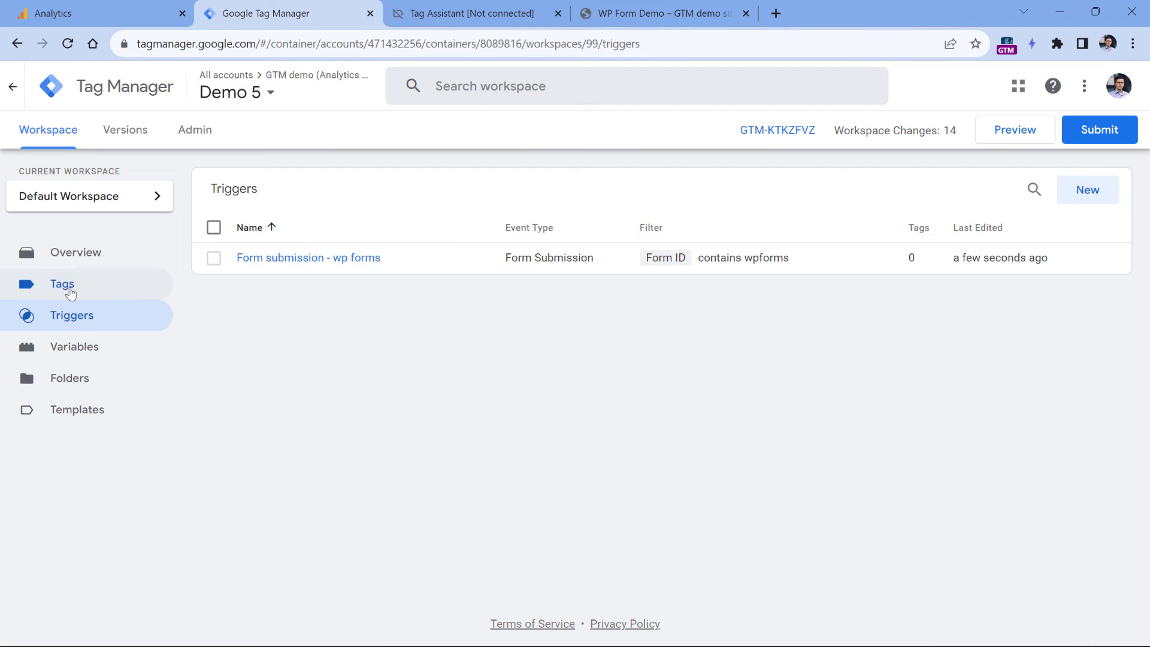
Create a new tag of the type Google Analytics: GA4 Event.
left_click(63, 283)
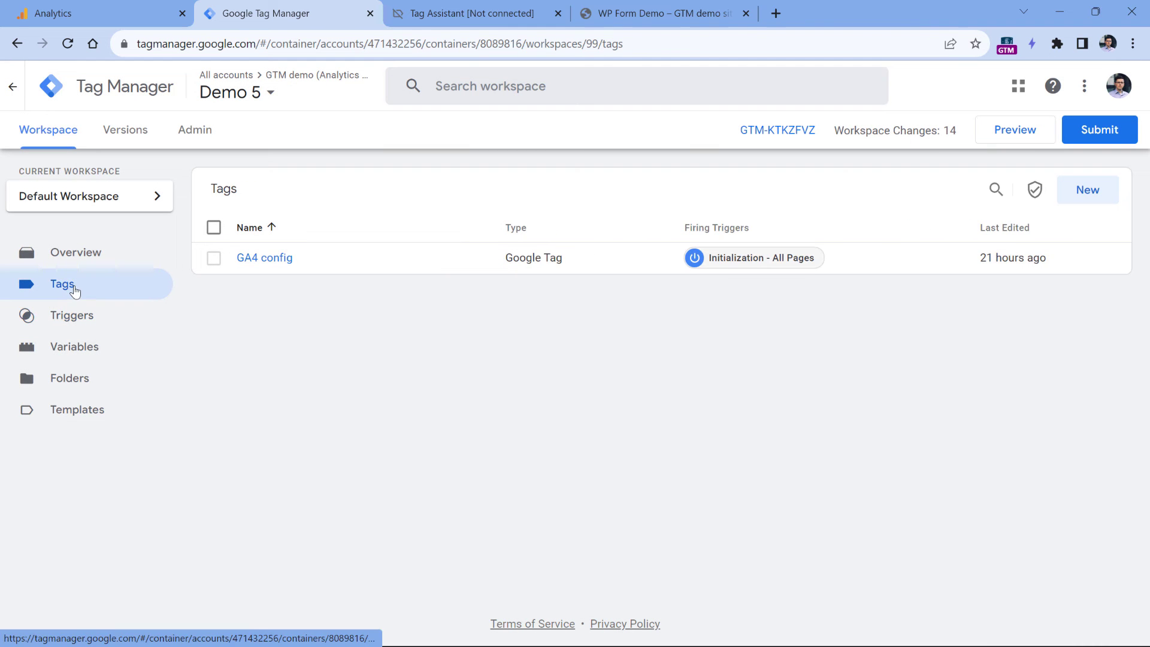
left_click(1087, 204)
left_click(482, 166)
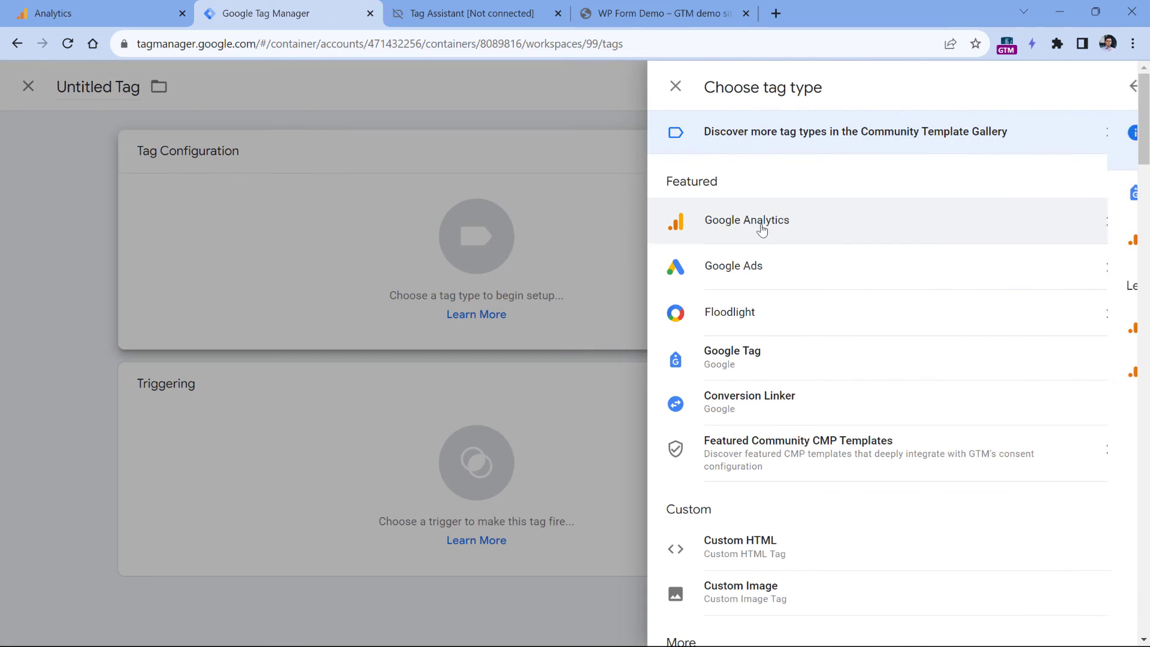
left_click(688, 224)
left_click(749, 239)
Copy the web stream's measurement ID from Analytics into the new tag and set the event name to "form_submission".
left_click(446, 310)
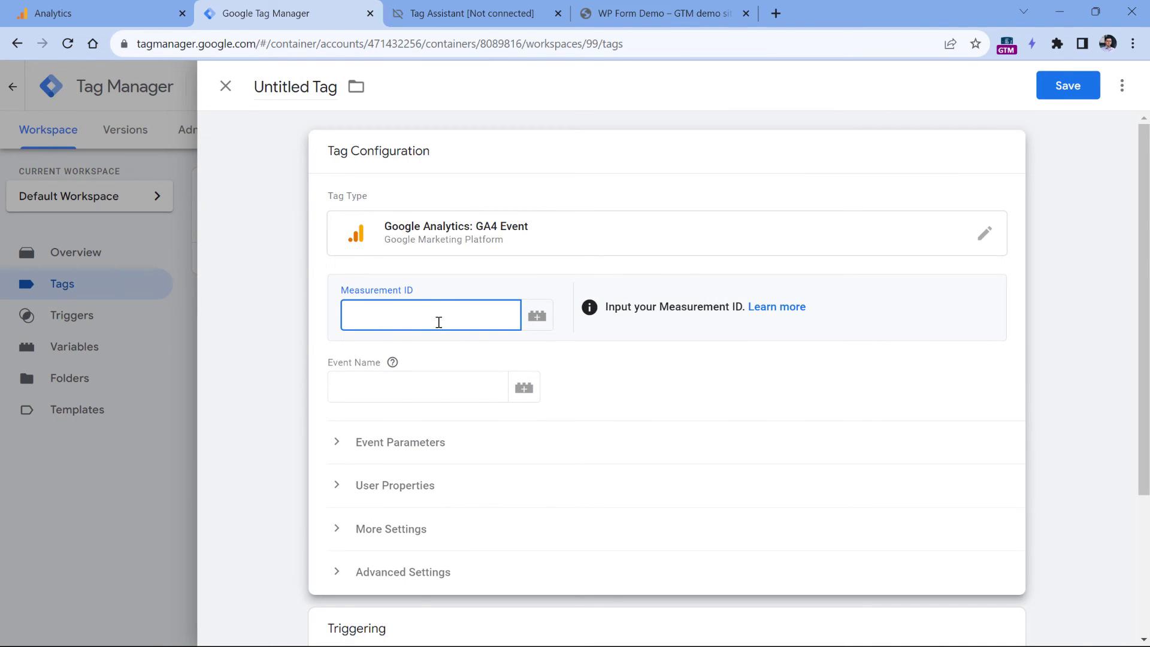
left_click(134, 15)
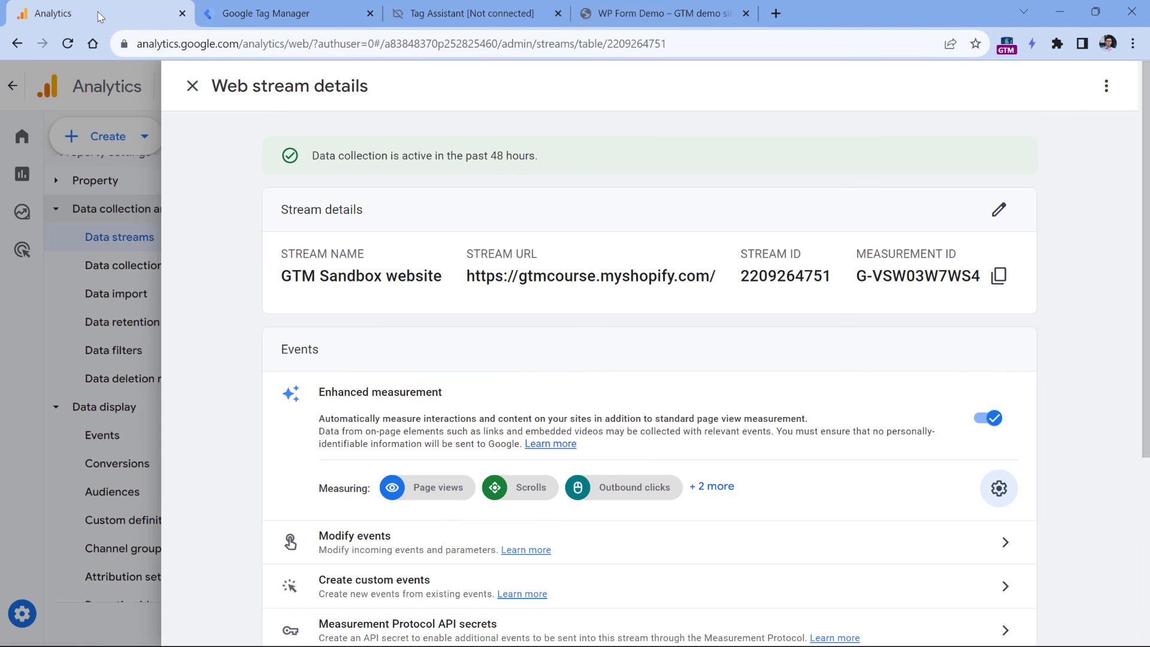
left_click(998, 276)
left_click(306, 14)
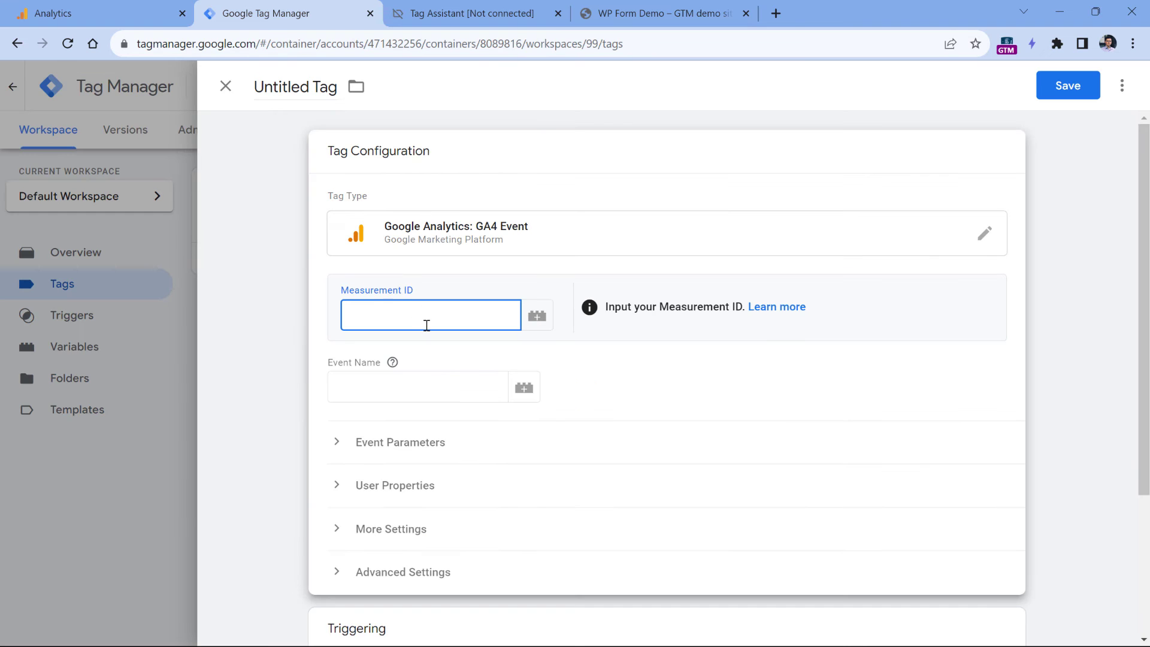
key("ctrl+v")
left_click(421, 378)
type("form_submission")
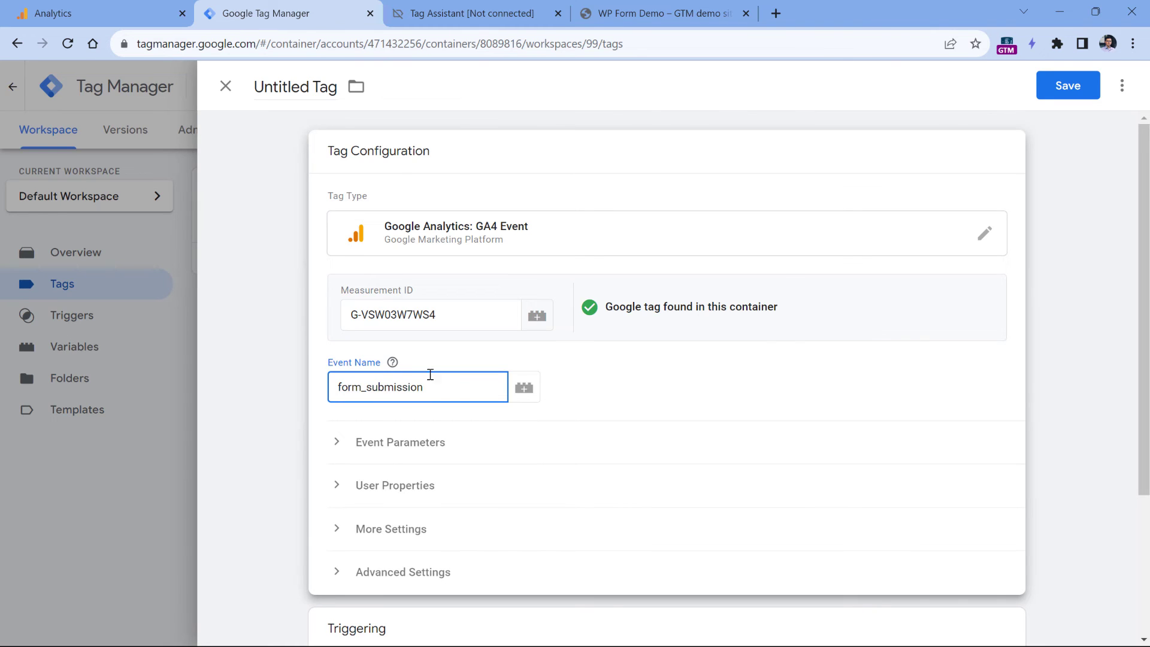
Add the event parameter "form_id" to the tag with the {{Form ID}} variable as its value.
left_click(387, 453)
left_click(413, 555)
type("form_id")
left_click(836, 559)
left_click(465, 5)
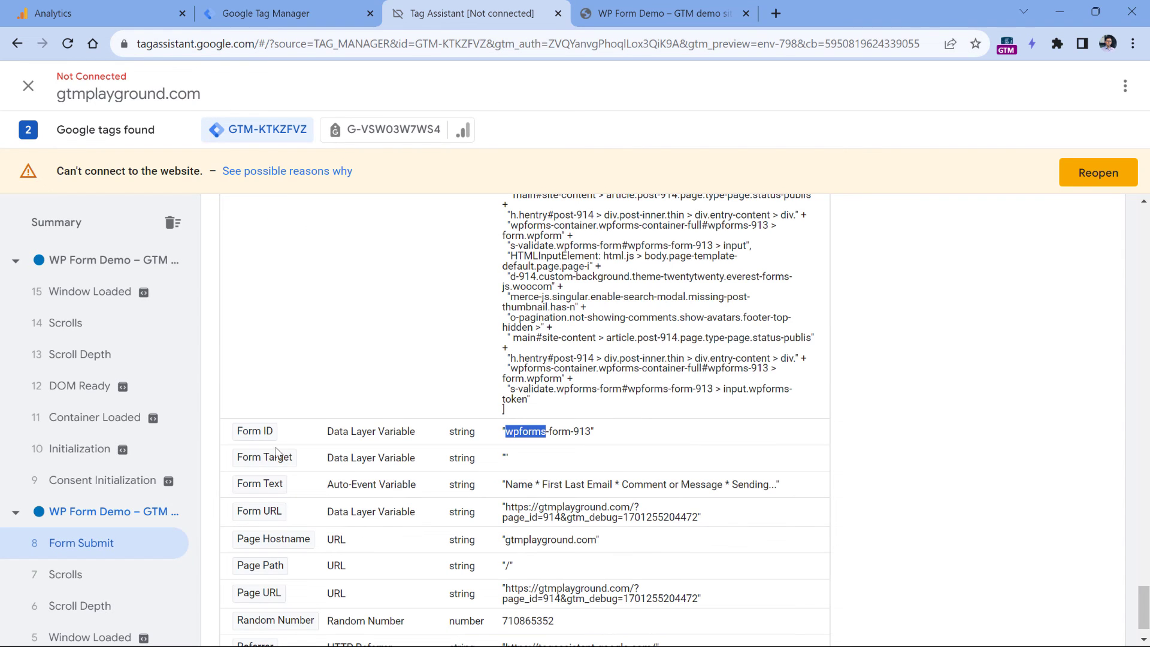
left_click(257, 18)
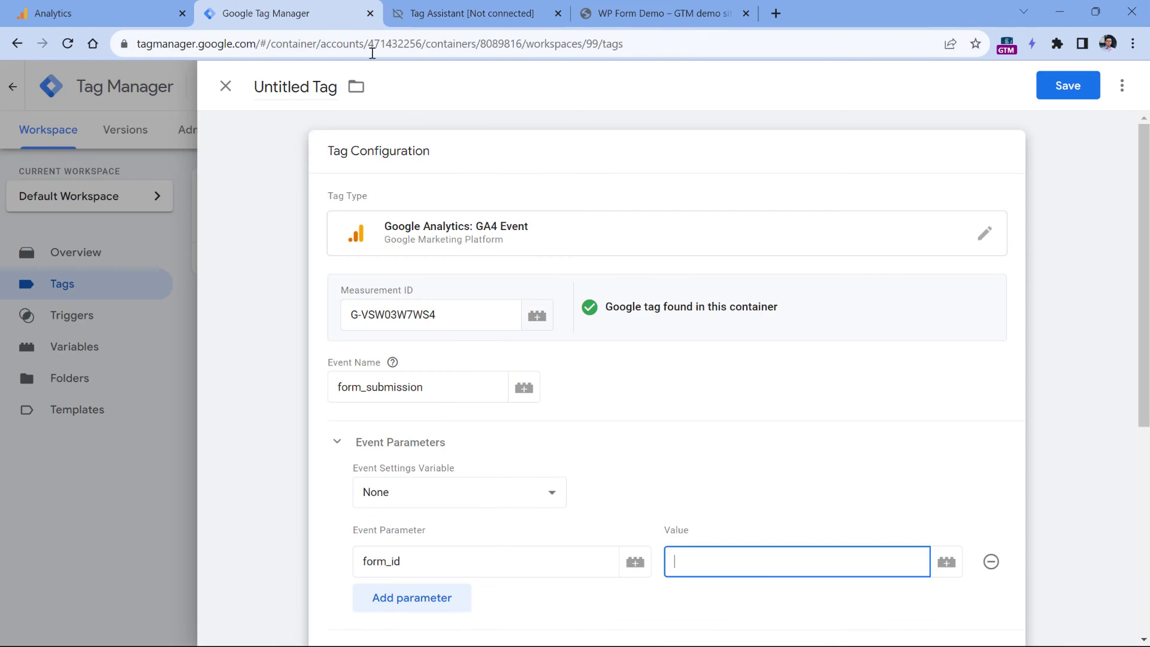
left_click(946, 563)
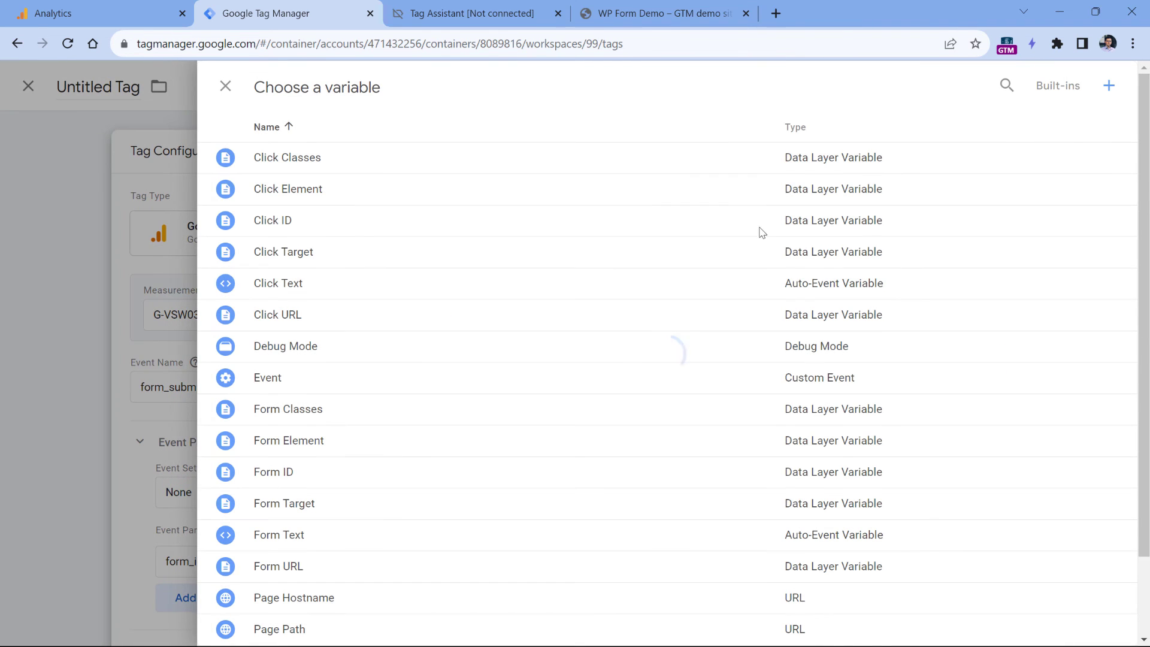
left_click(267, 473)
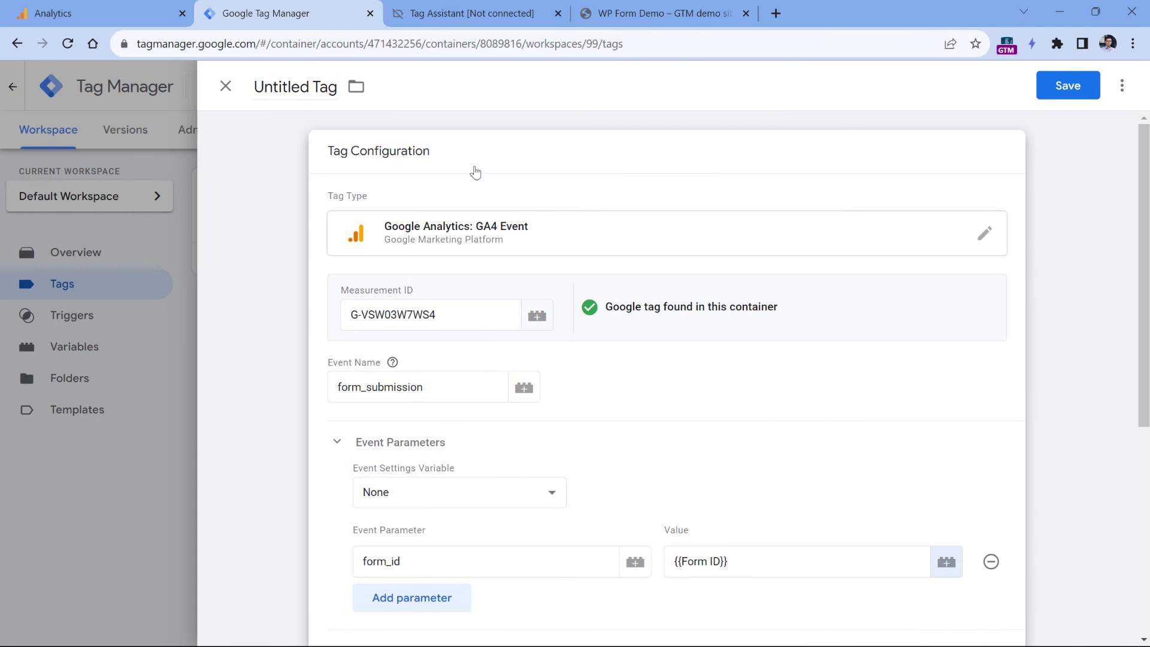
Assign the "Form submission - wp forms" trigger to the tag, name it "GA4 event - form_submission" and save it.
scroll(457, 301, "down", 6)
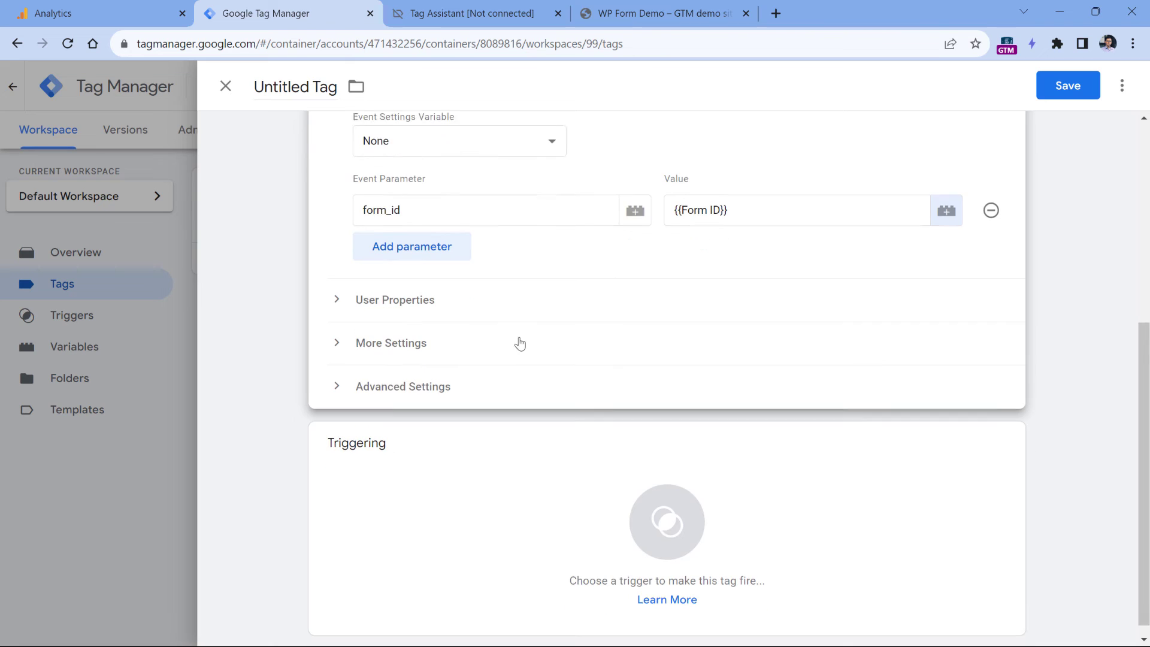
left_click(444, 479)
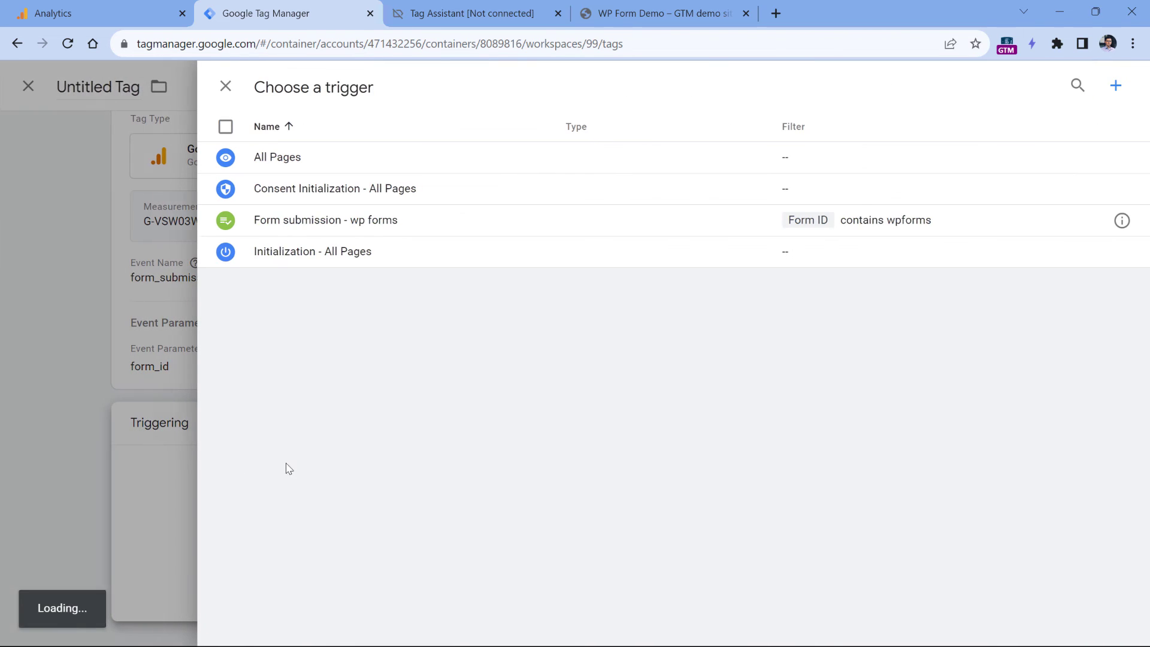
left_click(320, 221)
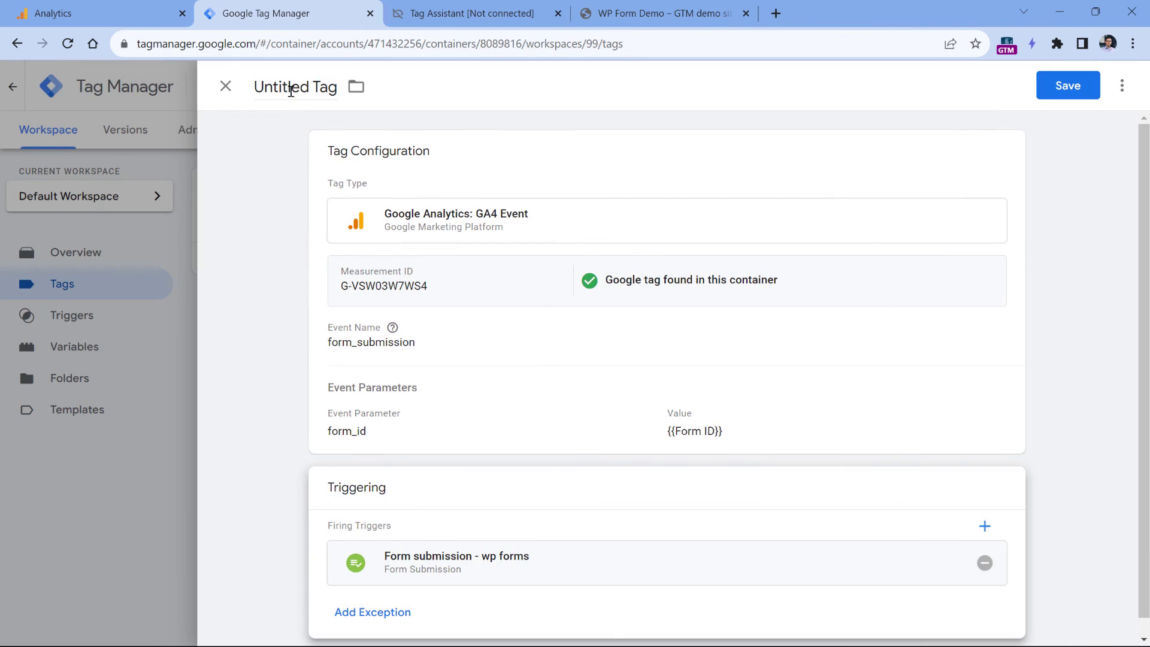
left_click(296, 84)
type("GA4 event - fo")
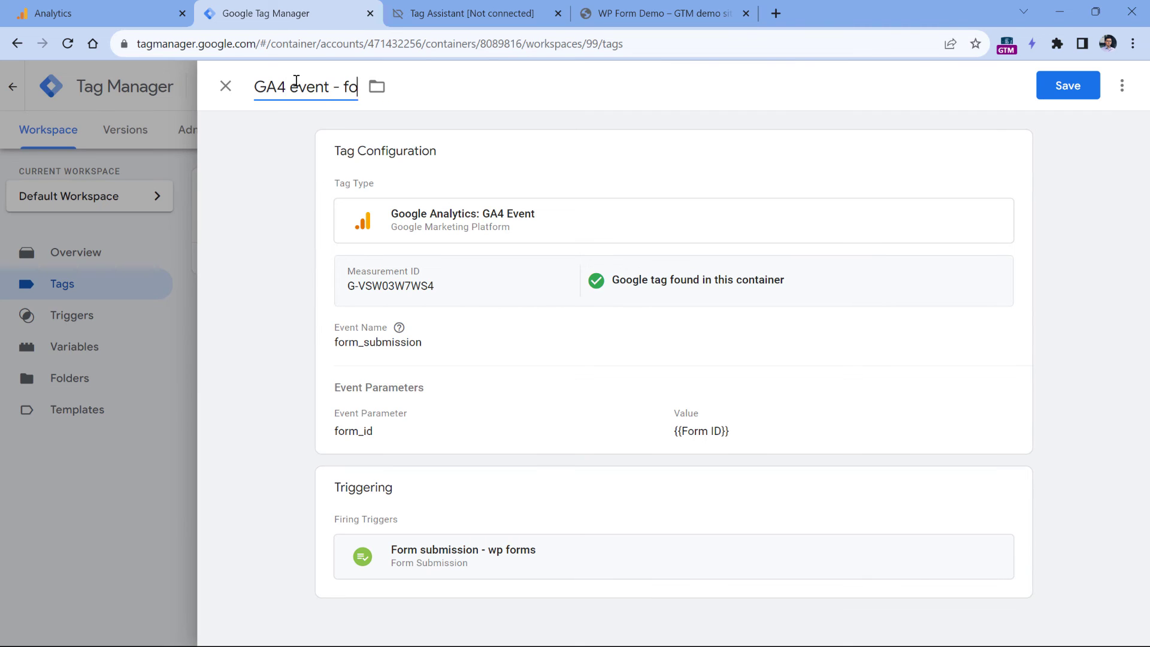
type("rm_submission")
left_click(1045, 94)
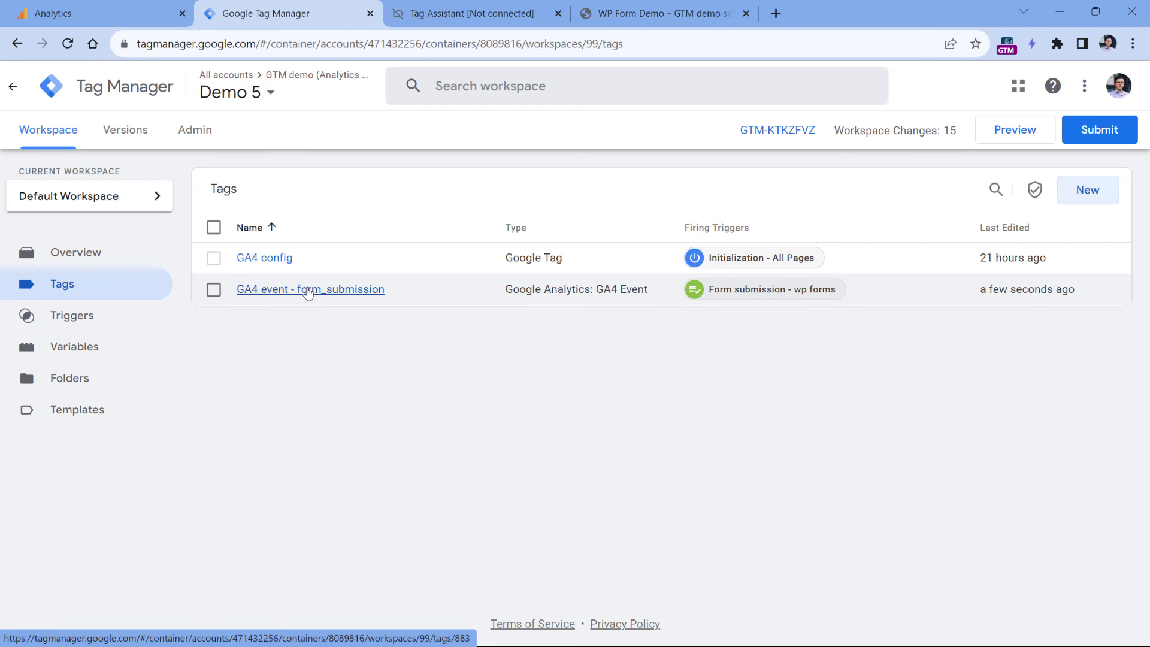
Preview the container with the new tag and submit the demo form with a test name, e-mail and the message "asdasd".
left_click(1016, 131)
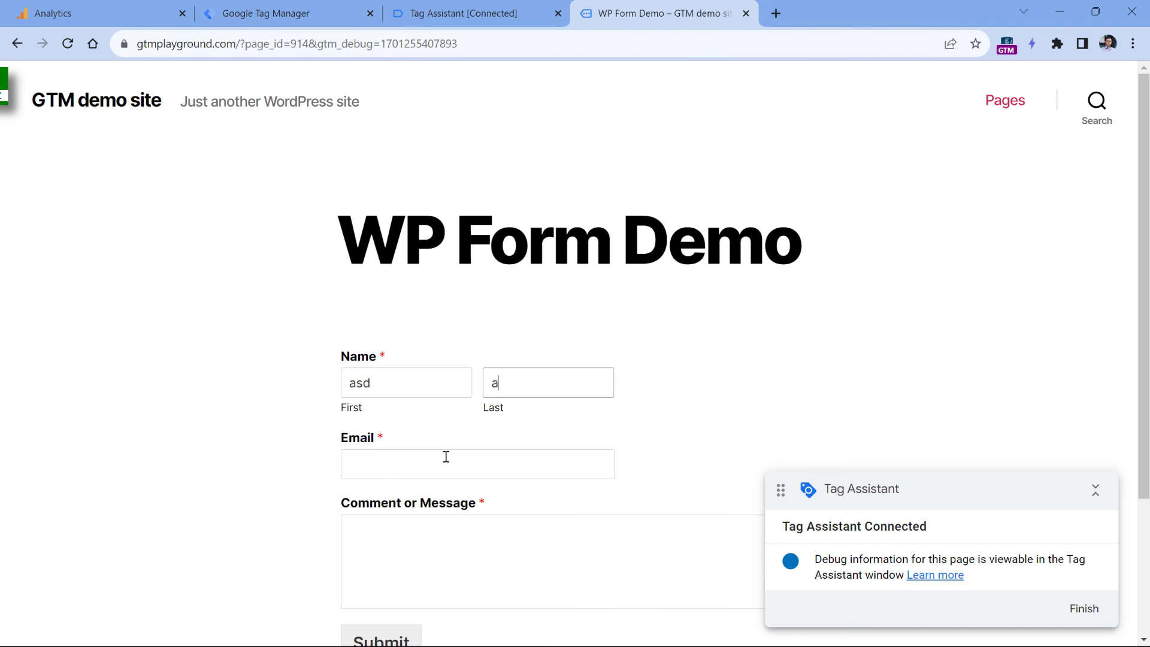
type("asd")
left_click(444, 464)
type("asd@asd.com")
key("Tab")
type("asdasd")
key("Tab")
key("Return")
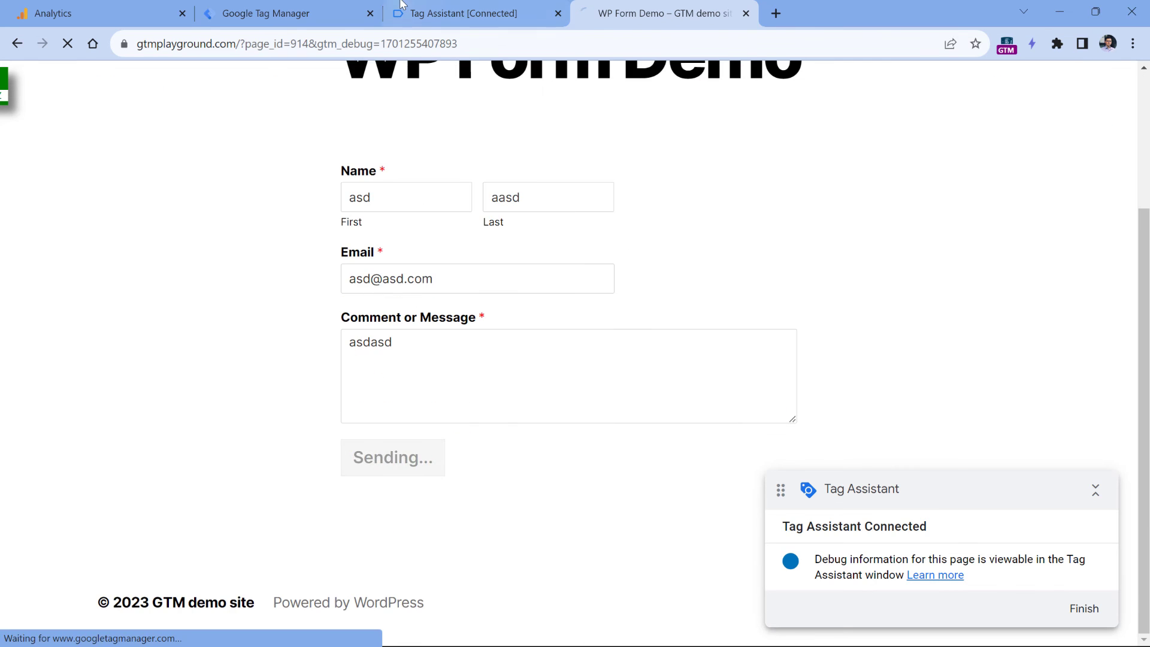
In Tag Assistant, inspect which tags fired on the Form Submit event of the submitted page.
left_click(476, 18)
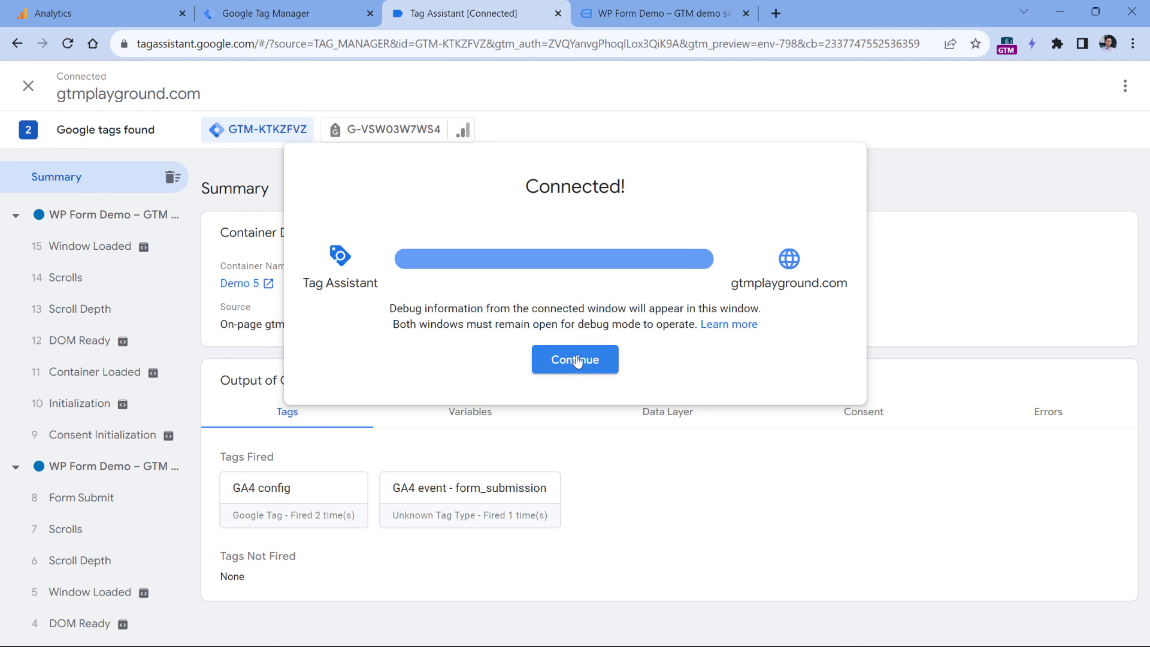
left_click(577, 360)
left_click(83, 497)
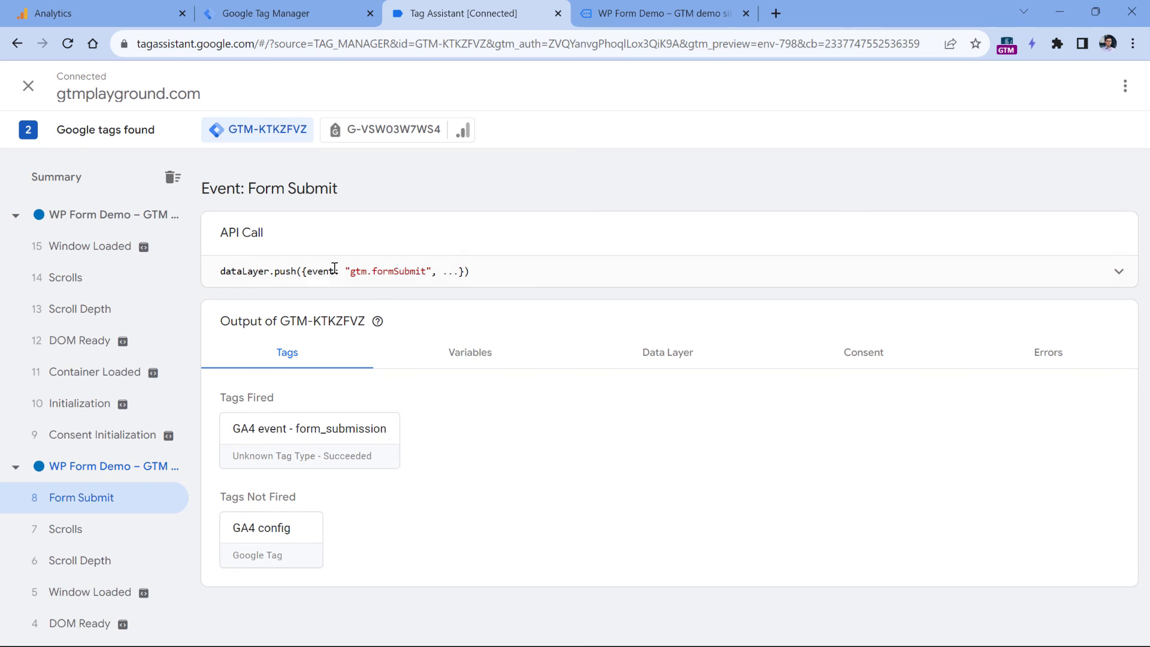
Switch to Google Analytics, open DebugView and inspect the form_id parameter of the latest form_submission event.
left_click(107, 11)
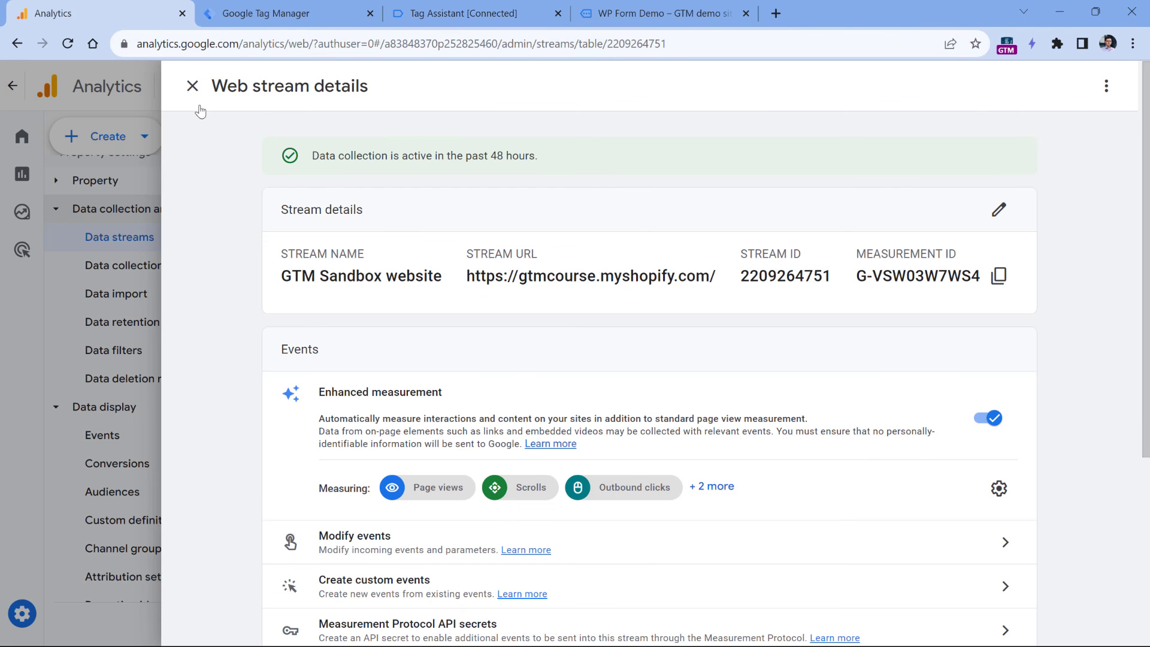
left_click(192, 86)
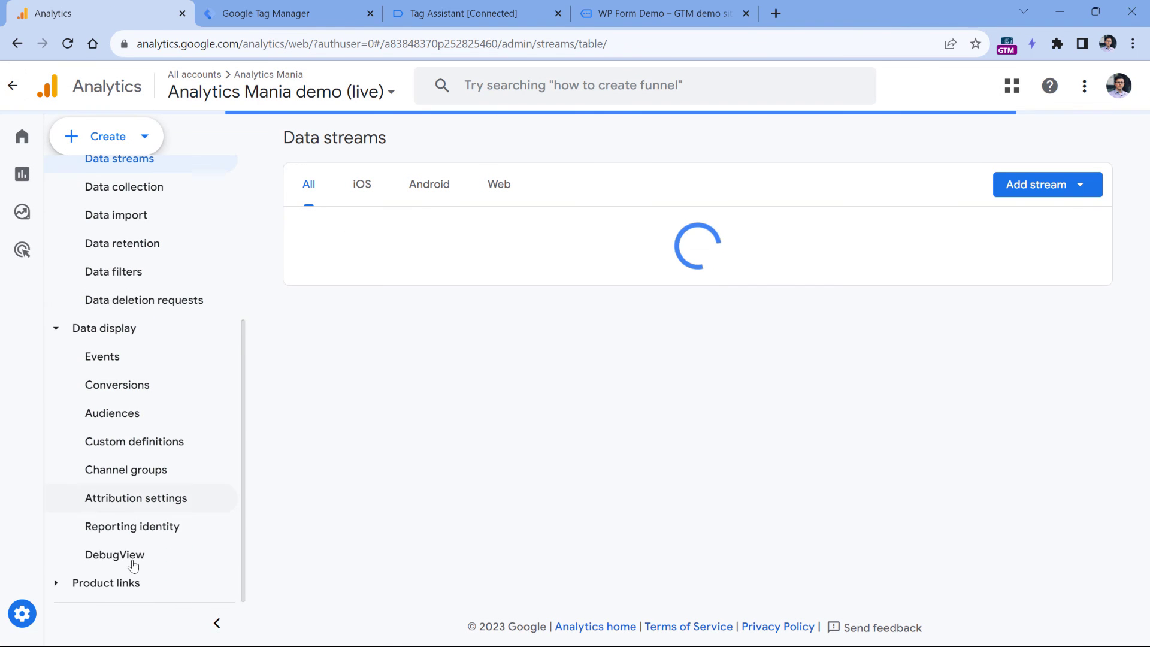
left_click(136, 551)
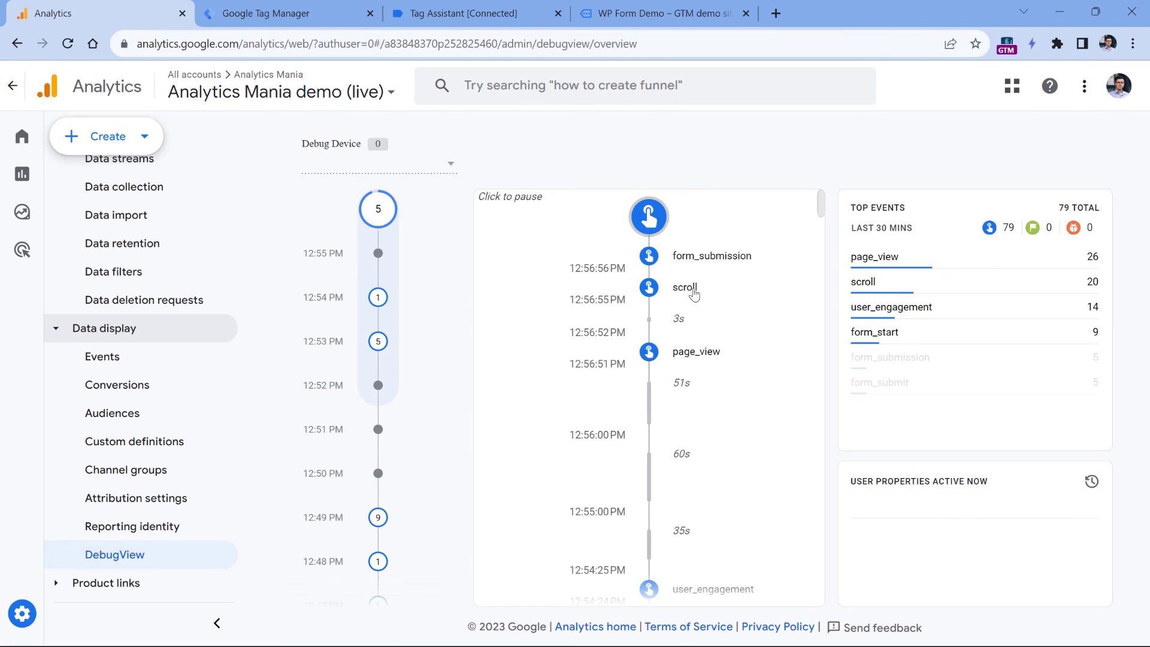
left_click(704, 340)
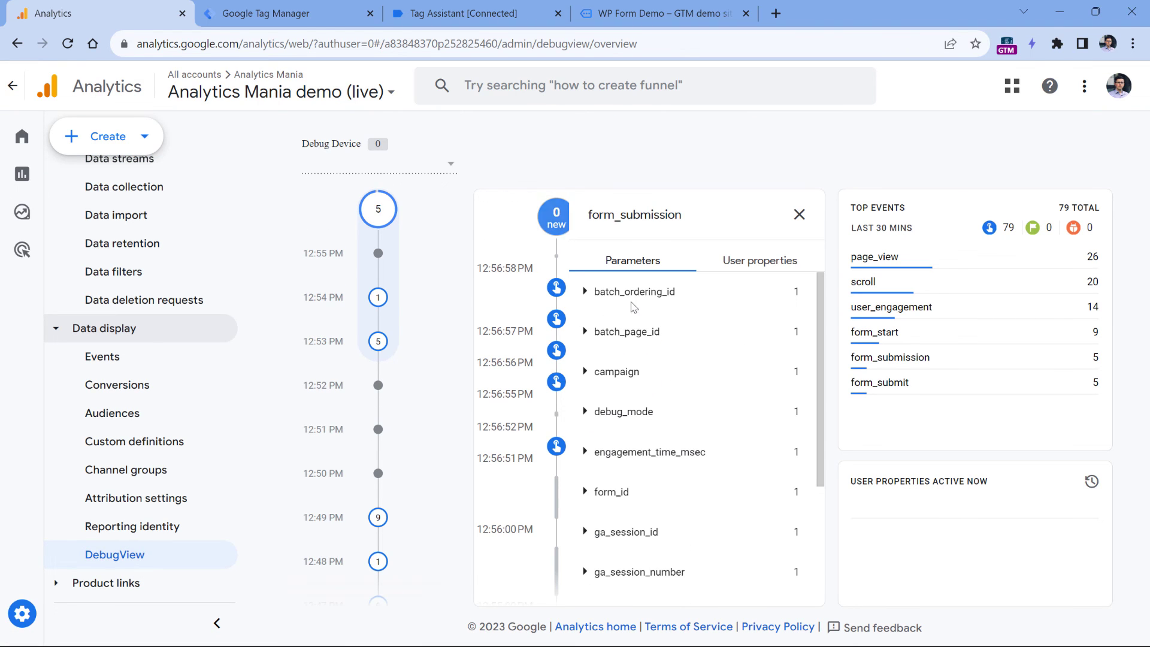
left_click(614, 492)
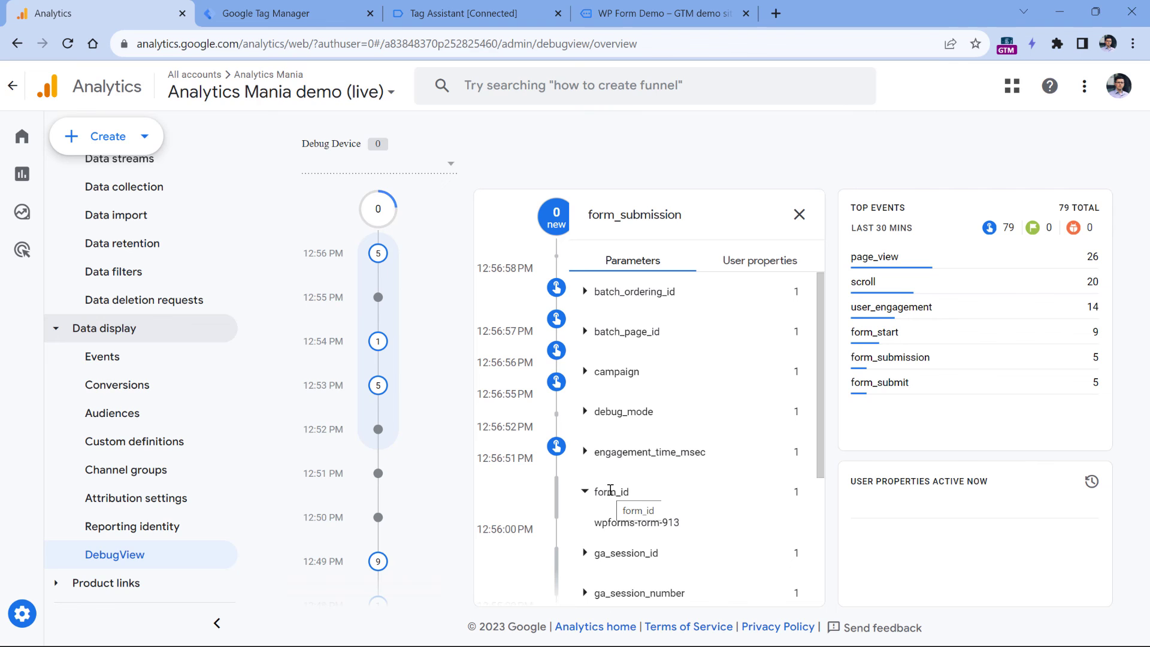
Check the Form ID custom dimension's scope and event parameter in the custom definitions, and return to Google Tag Manager.
left_click(230, 443)
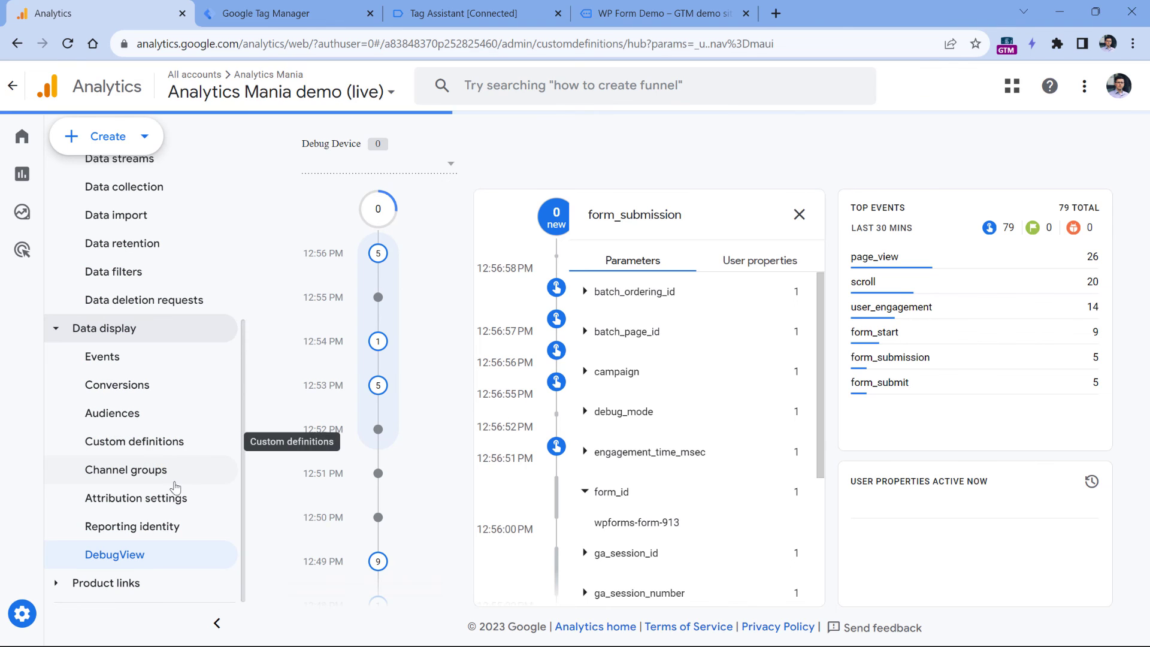
left_click_drag(367, 334, 877, 346)
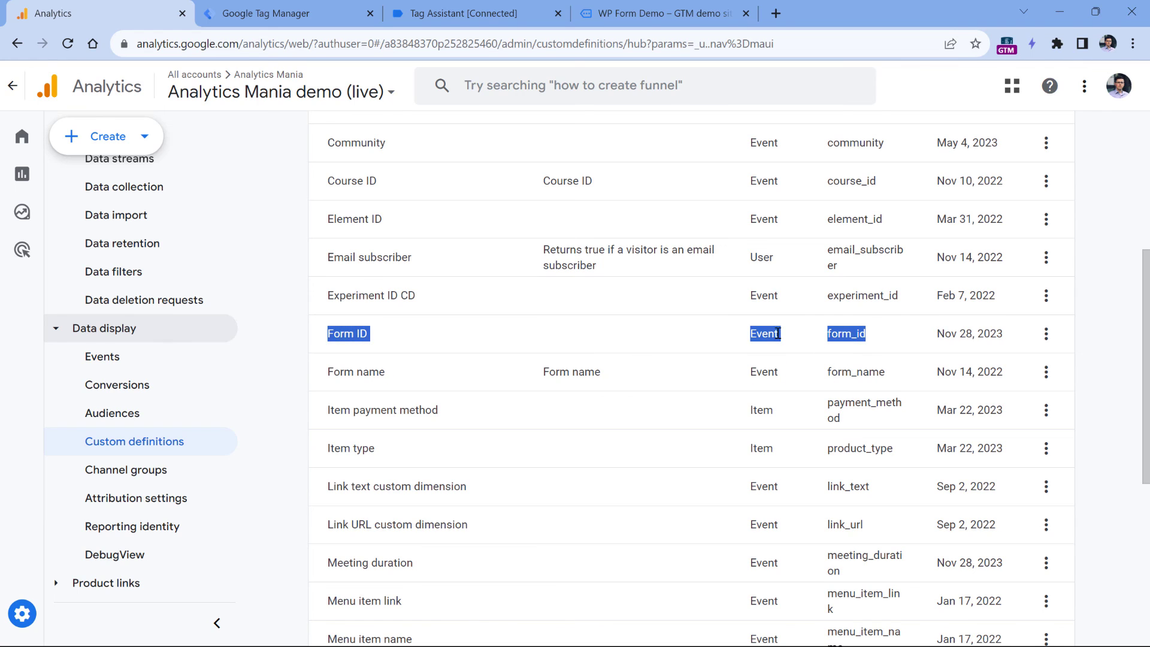
key("ctrl+Tab")
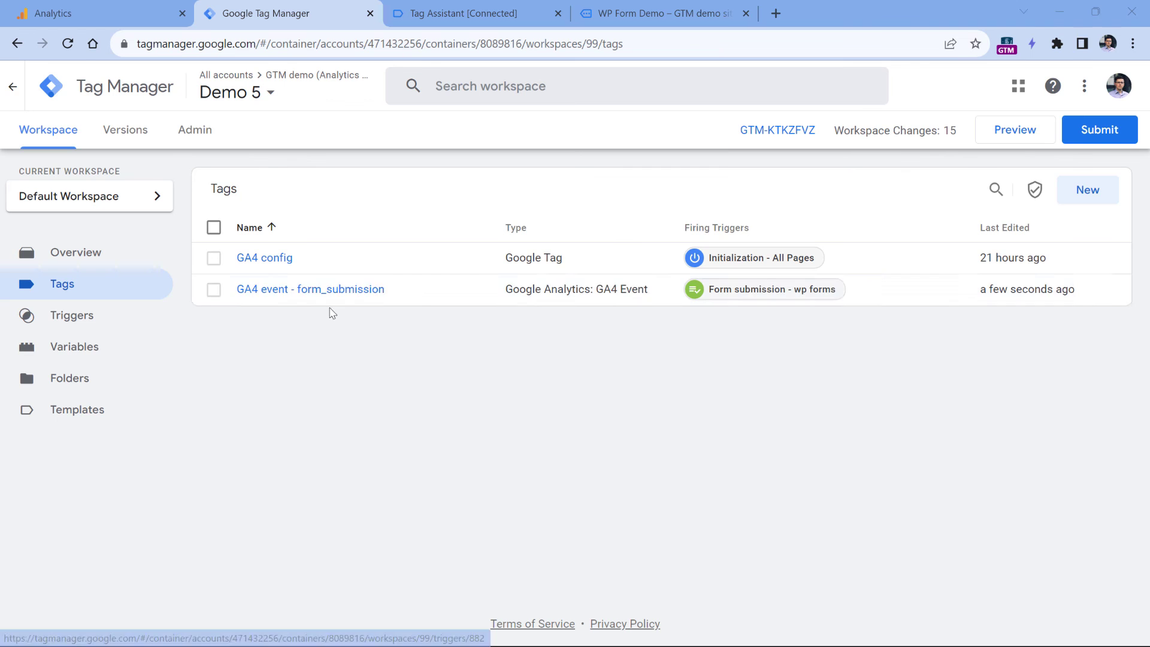